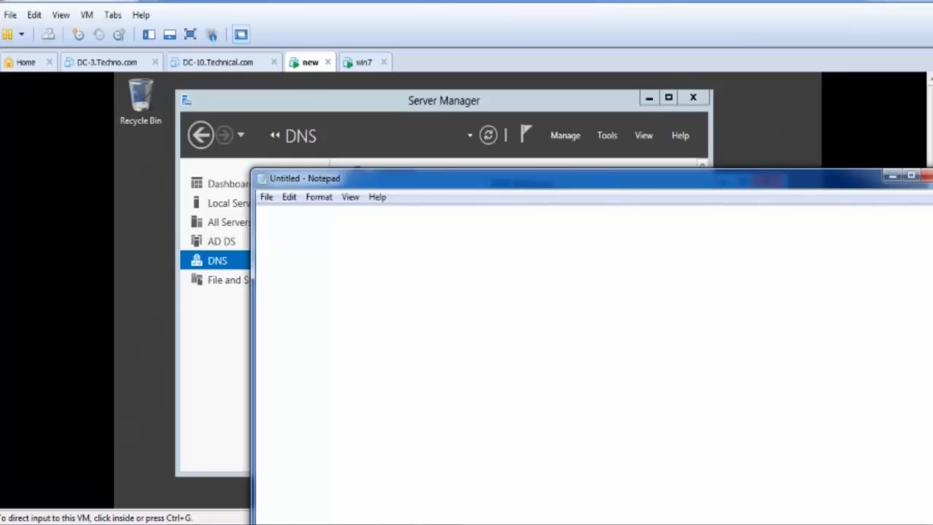
- Write the definition "zone --- zone is entity which contain the records" in the empty Notepad document
type("zone --")
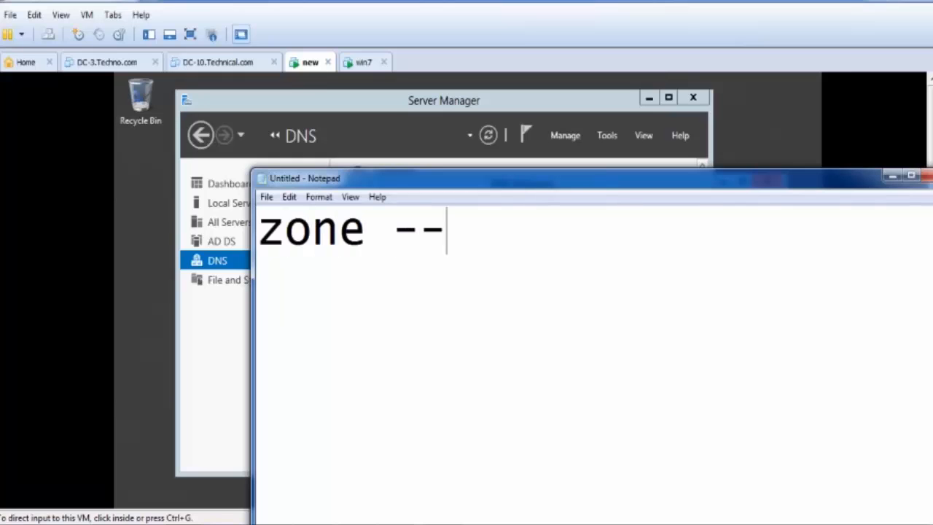
type("- zon")
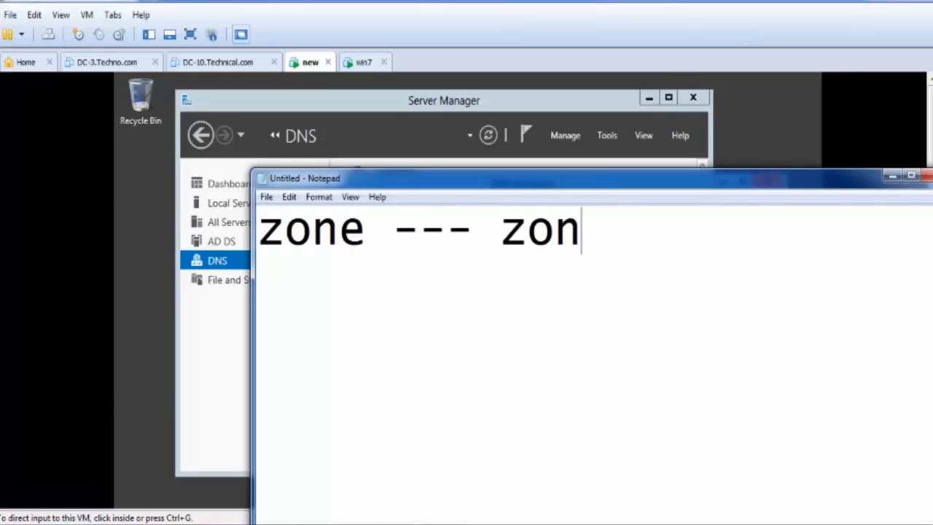
type("e is entity")
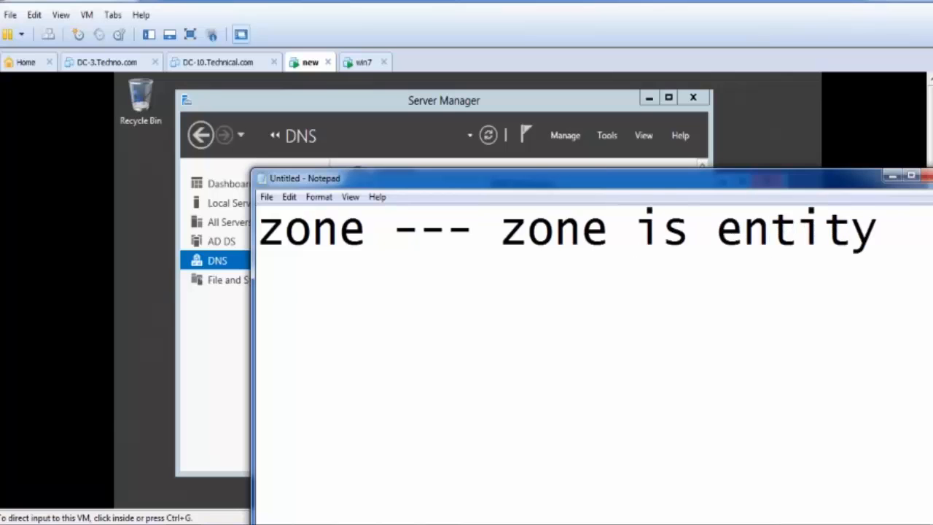
left_click_drag(574, 183, 397, 149)
type("which")
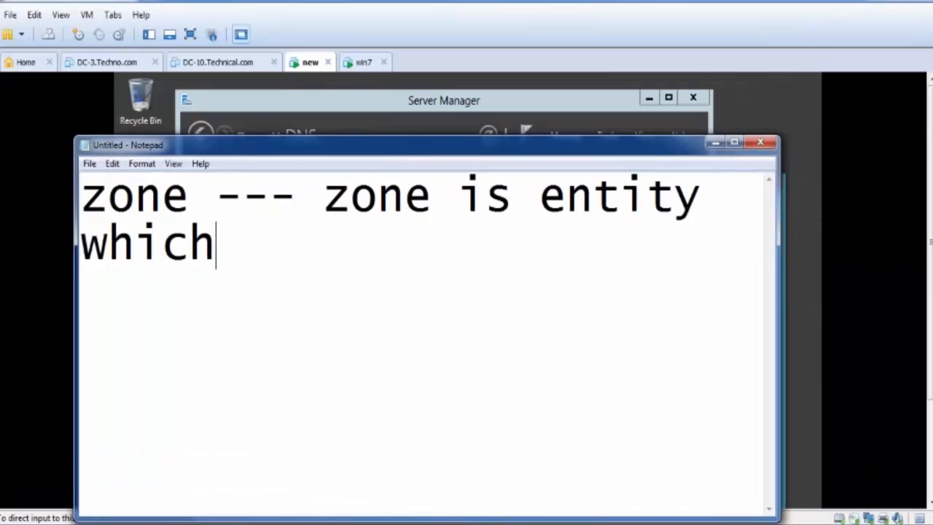
type(" contai")
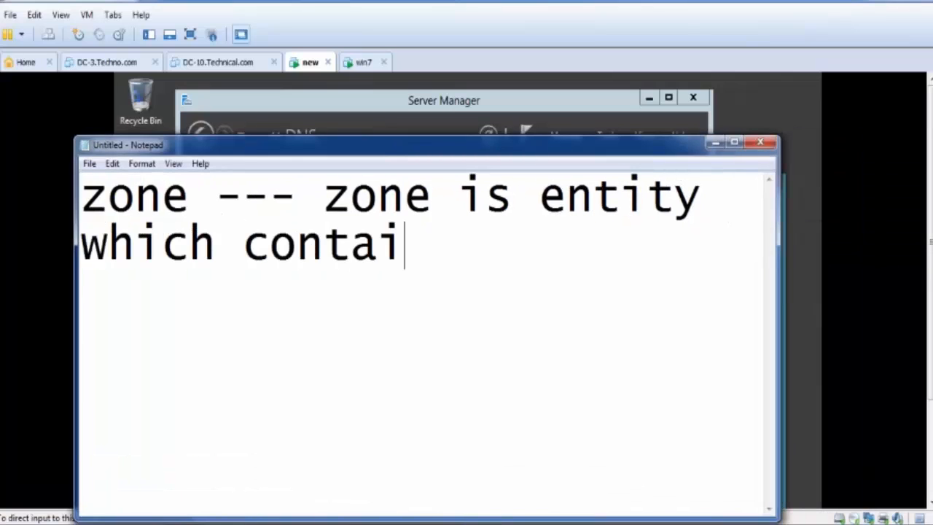
type("n the re")
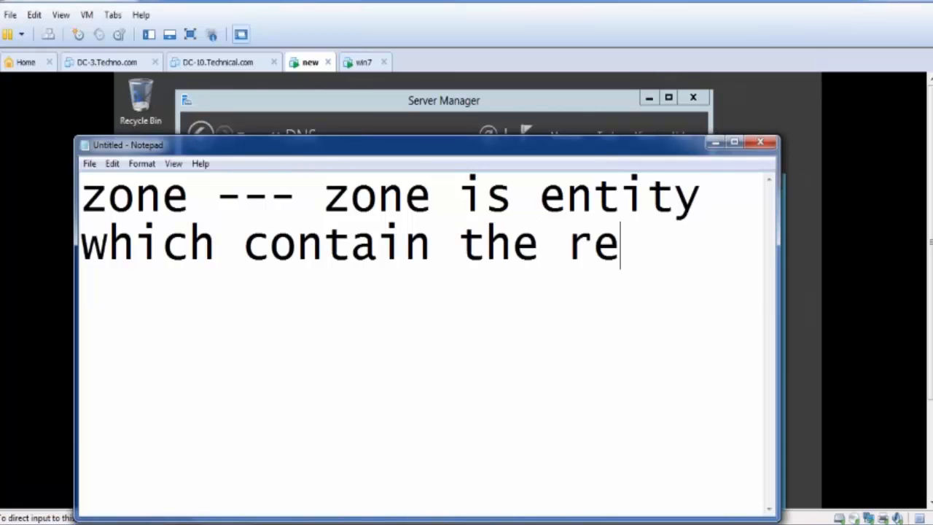
type("cords")
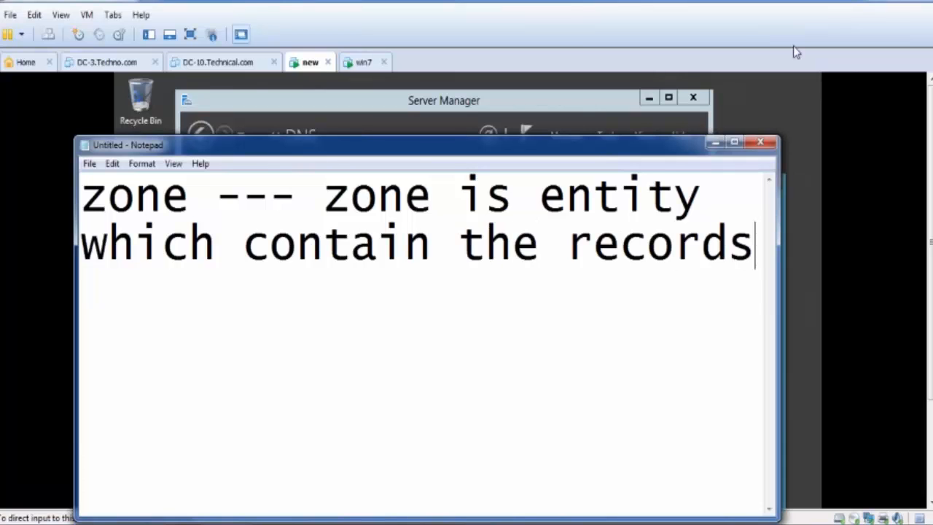
- Set the font size of the notes to 28
key("ctrl+a")
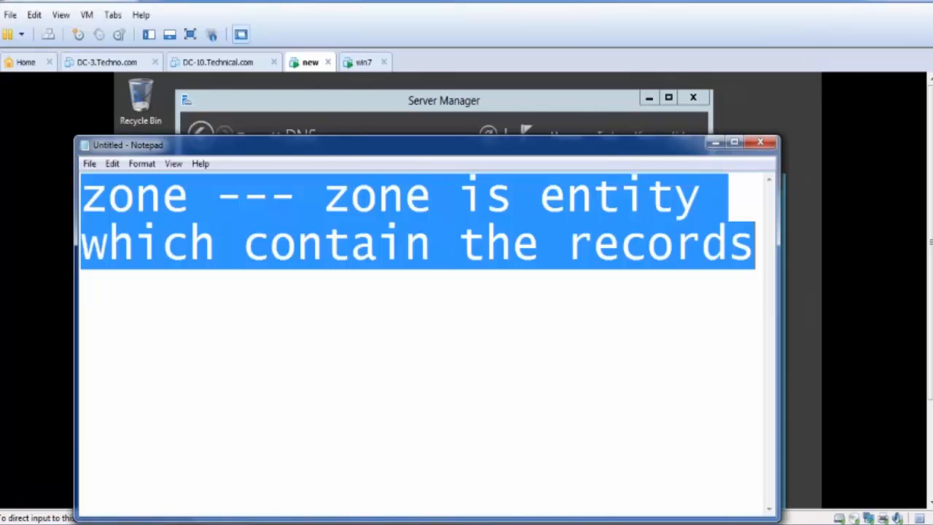
left_click(141, 163)
left_click(153, 194)
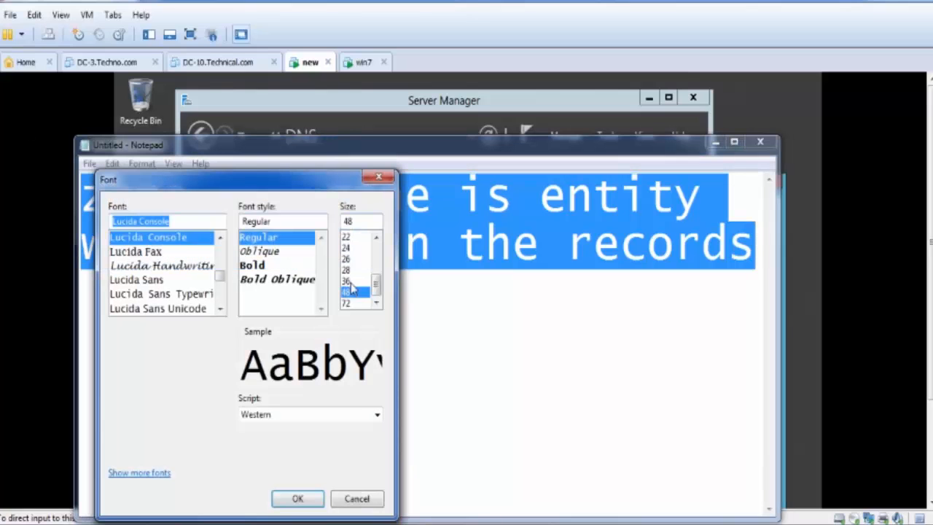
left_click(345, 272)
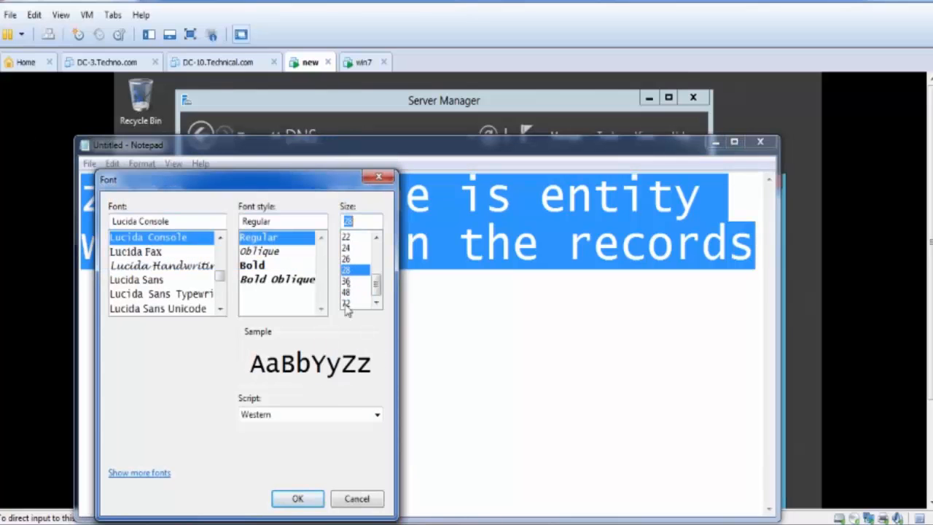
left_click(309, 497)
left_click(384, 262)
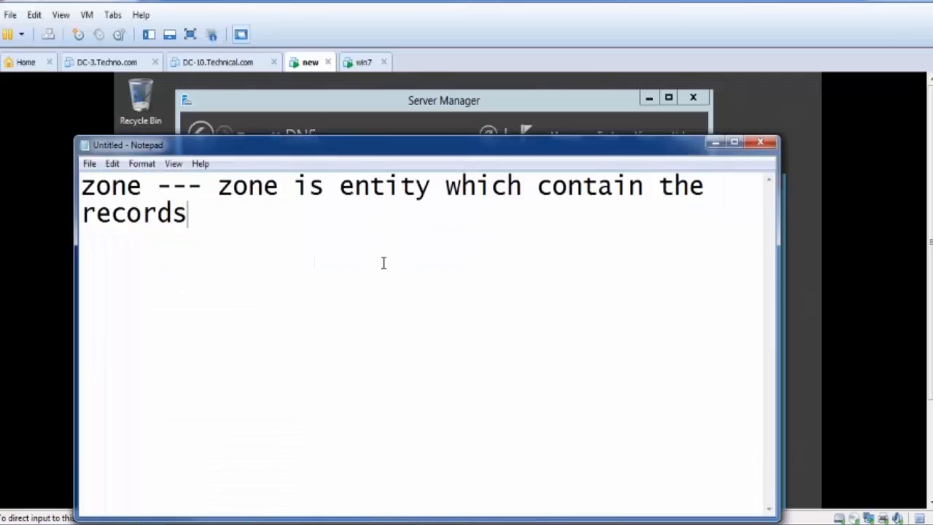
- Add the heading "zone types" below the zone definition, with a blank line before and after it
key("Return")
key("Return")
type("zone t")
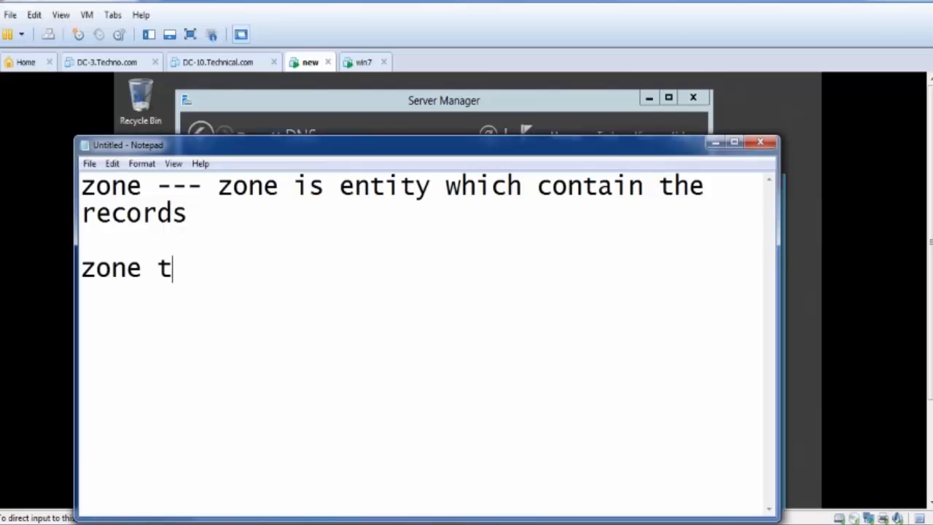
type("ypes")
key("Return")
key("Return")
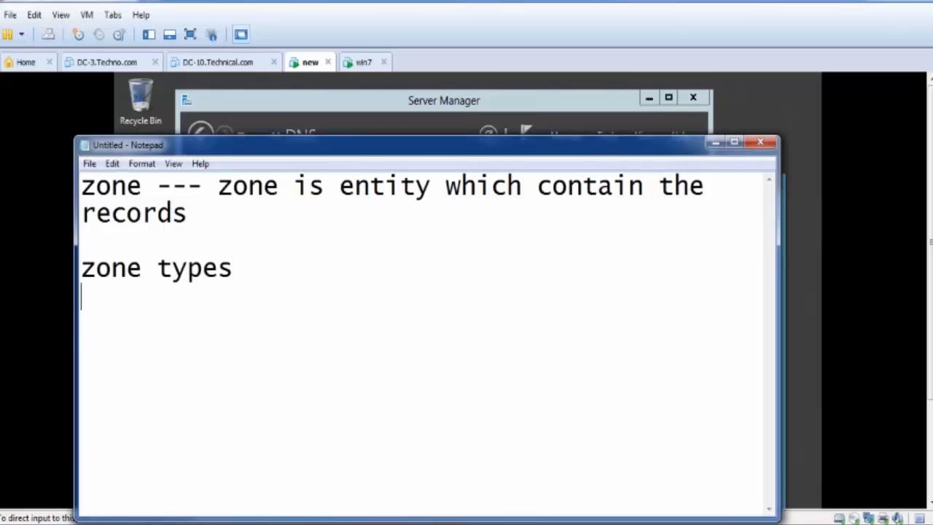
- List "forward" and "reverse" on separate lines under the zone types heading
type("forwar")
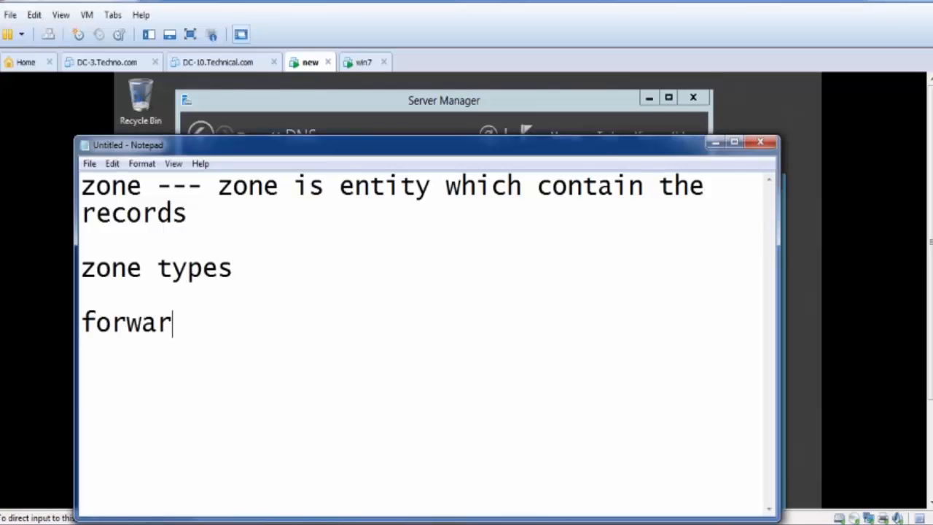
type("d\\")
key("Return")
left_click(219, 326)
key("BackSpace")
key("Down")
type("reverse")
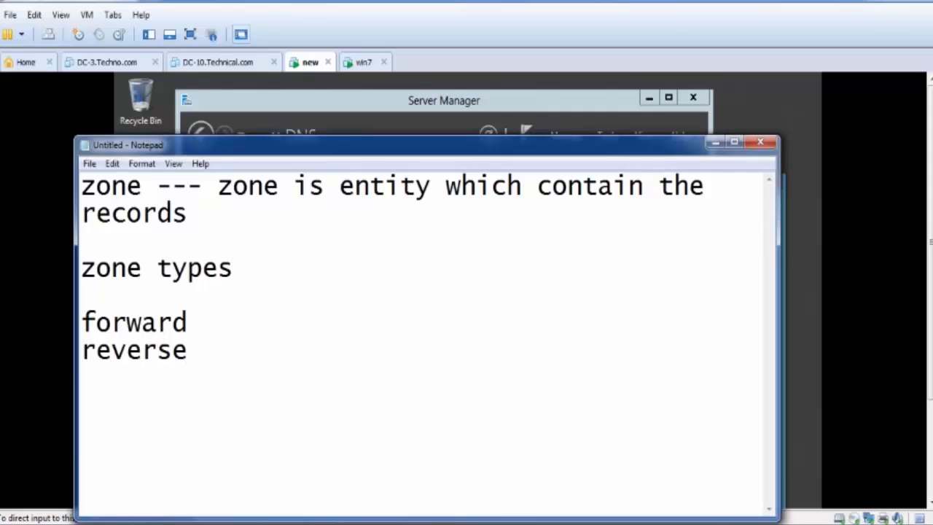
- Append "---- name to ip" to the forward line and "----- ip to name" to the reverse line
key("Up")
type("----")
type("name ")
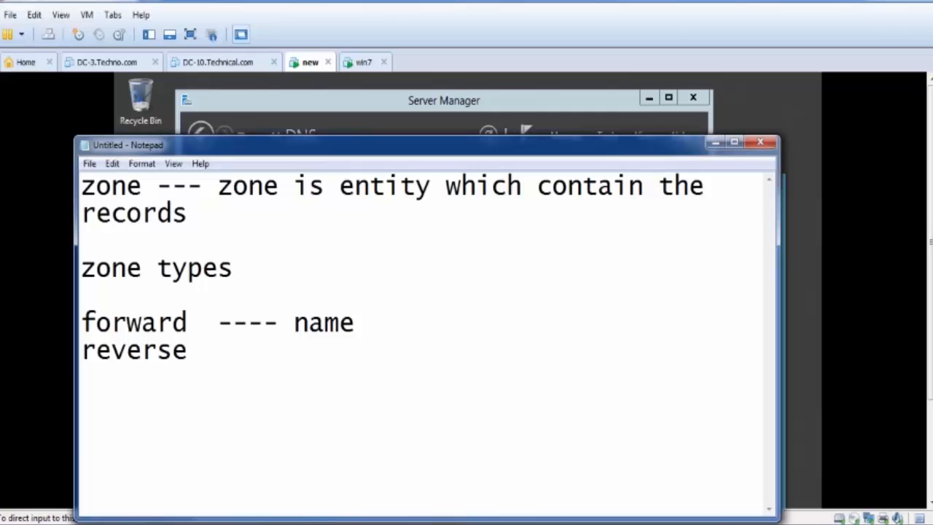
type("to ip")
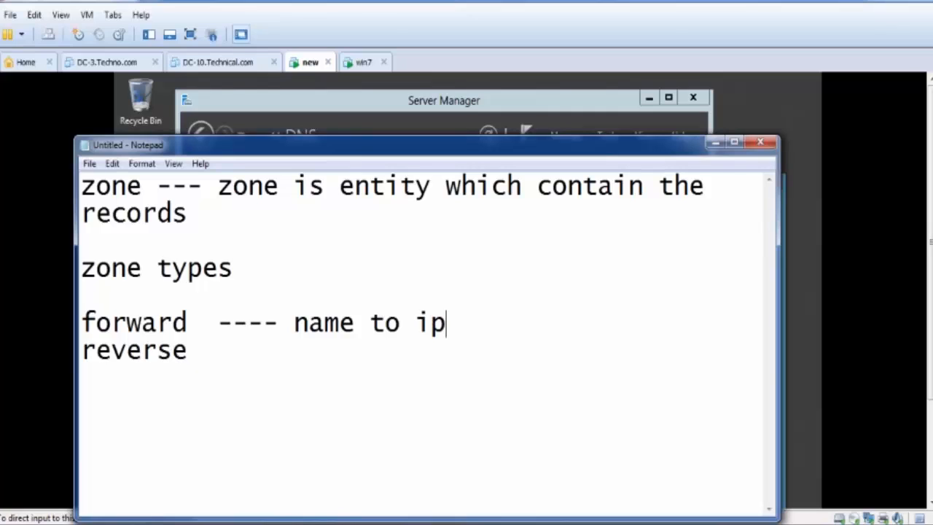
left_click(188, 352)
type("----- ip ")
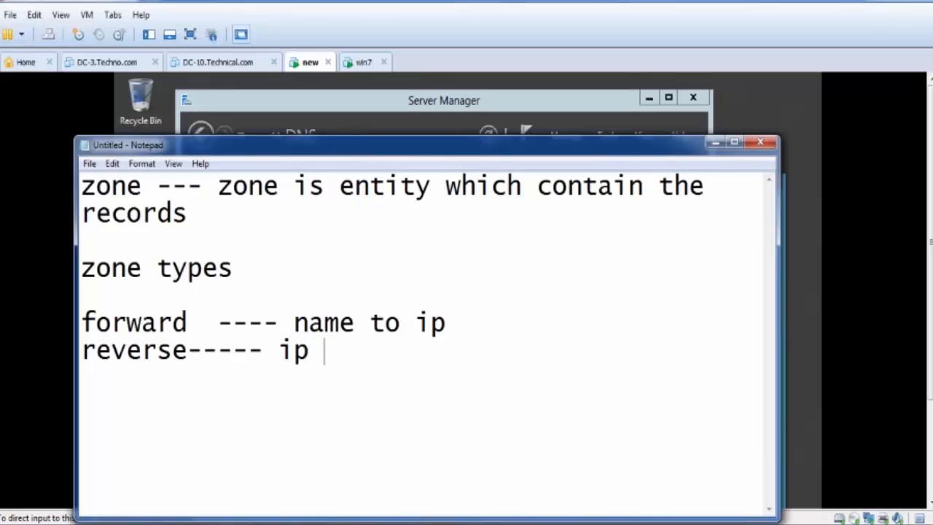
type("to name")
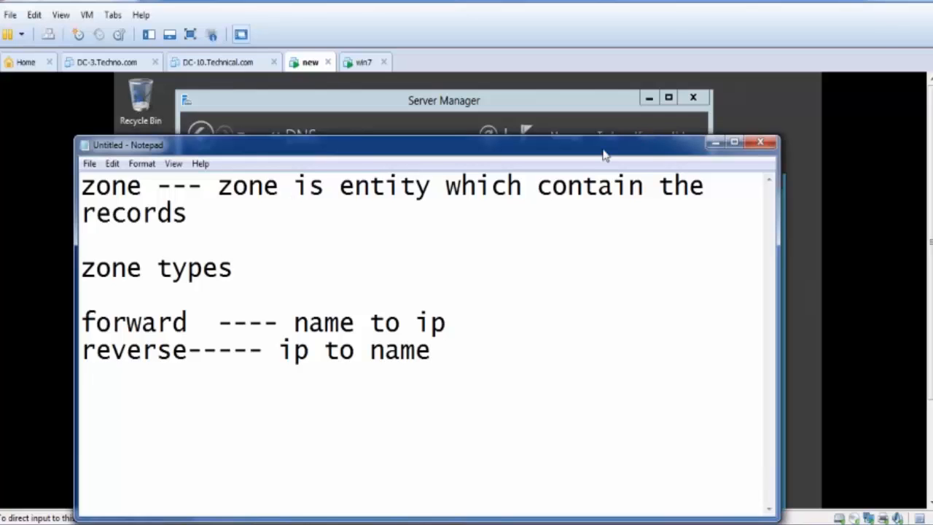
- Reposition the Notepad window and highlight the forward and reverse lines one after the other
left_click_drag(606, 150, 556, 129)
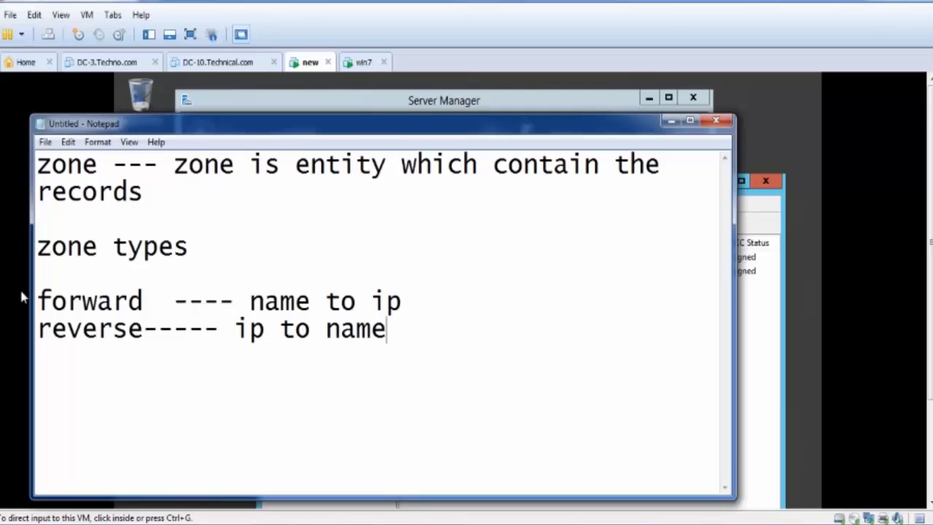
left_click_drag(36, 301, 374, 299)
left_click(383, 299)
left_click_drag(418, 332, 41, 331)
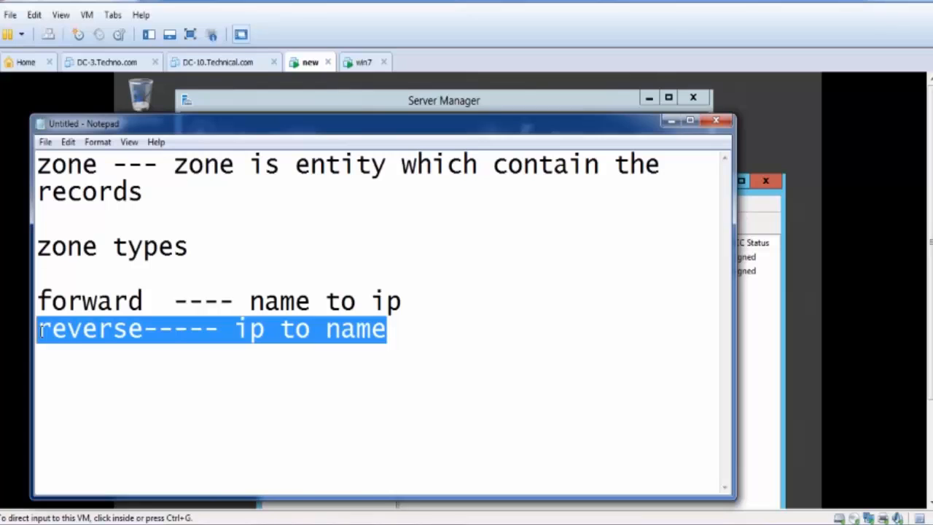
left_click(41, 330)
left_click(375, 338)
left_click(495, 344)
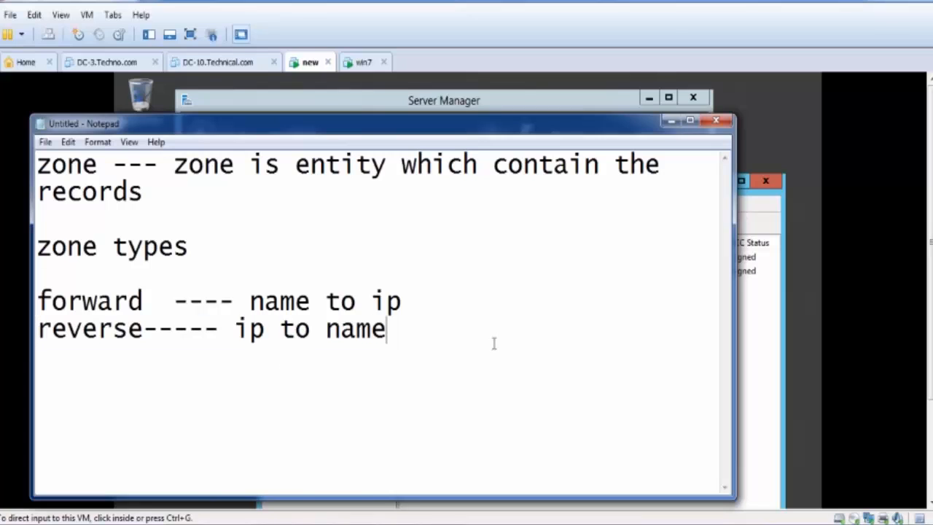
- Switch to DNS Manager and view the contents of Reverse Lookup Zones and Forward Lookup Zones
left_click(704, 128)
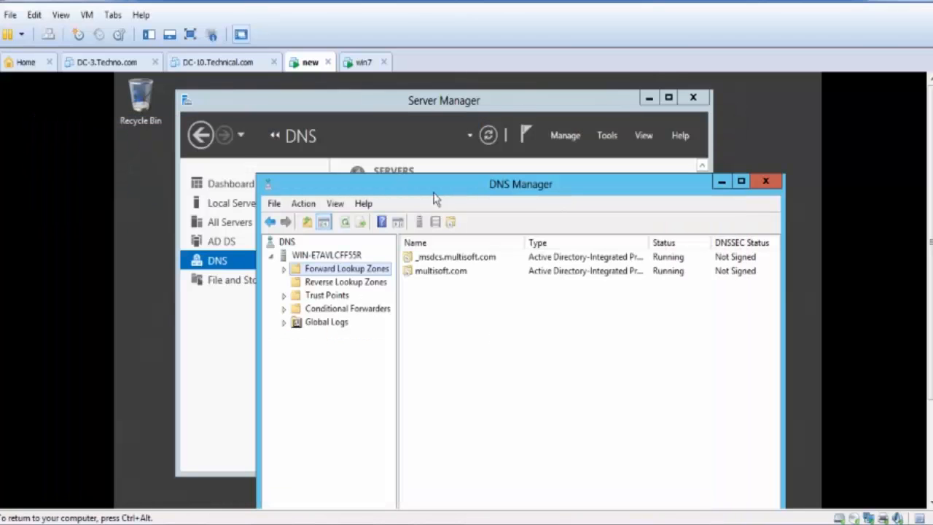
left_click_drag(434, 193, 420, 137)
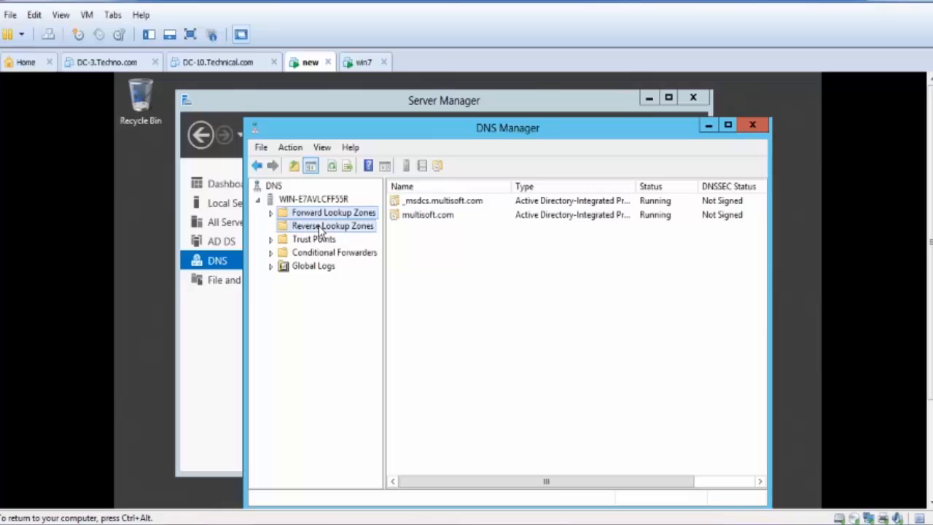
left_click(318, 227)
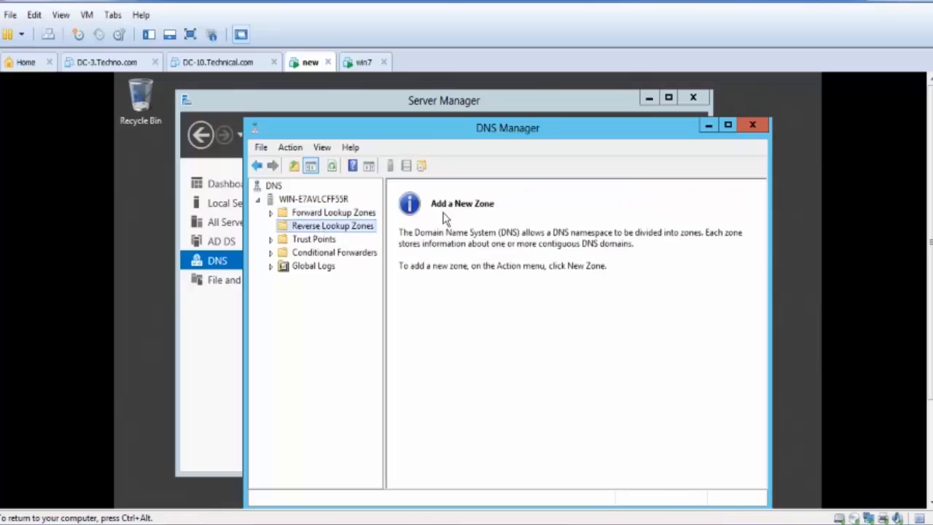
left_click(351, 213)
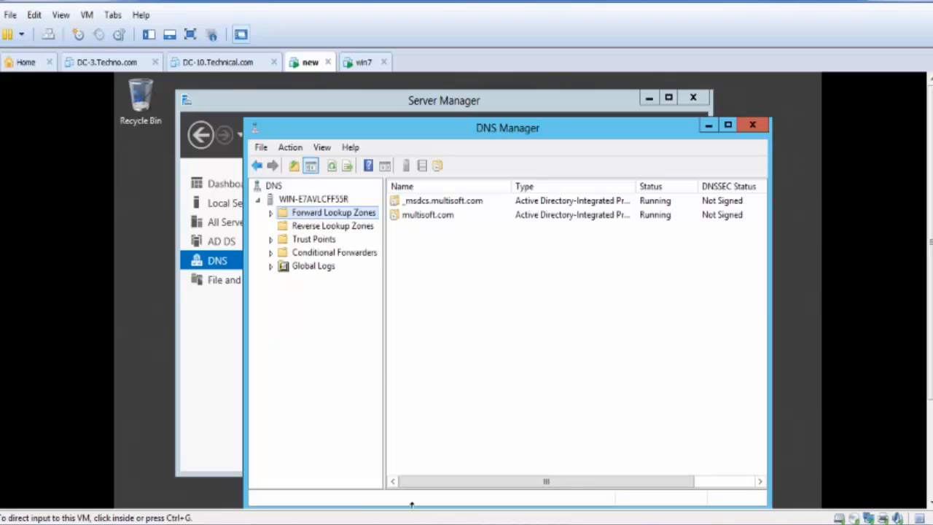
- Switch back to the Notepad notes and start a new paragraph below the reverse line
left_click(410, 524)
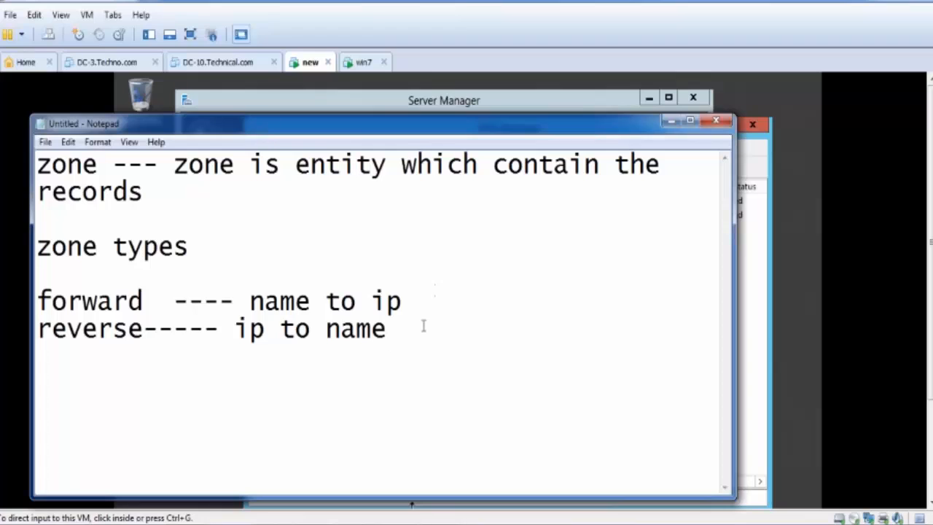
key("Return")
key("Return")
type("r.r")
key("BackSpace")
key("BackSpace")
key("BackSpace")
type("rec")
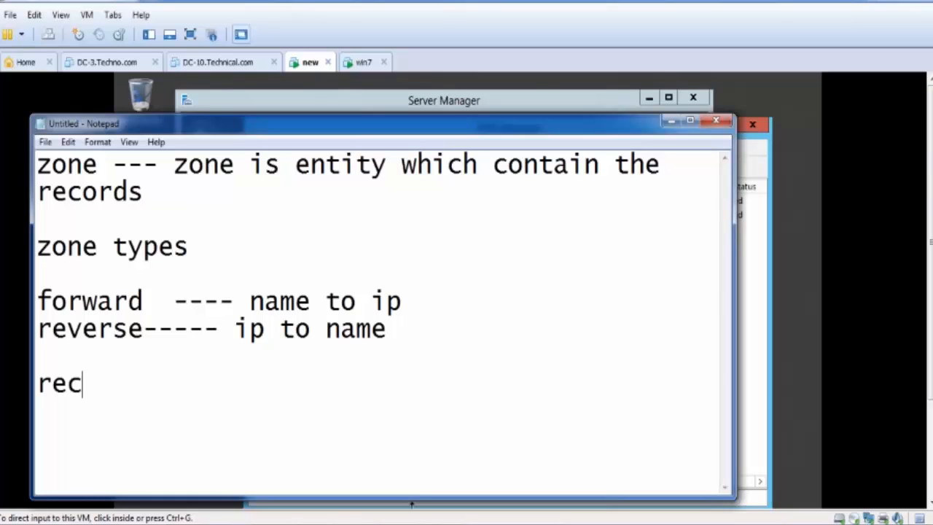
type("or")
key("BackSpace")
key("BackSpace")
key("BackSpace")
type("sour")
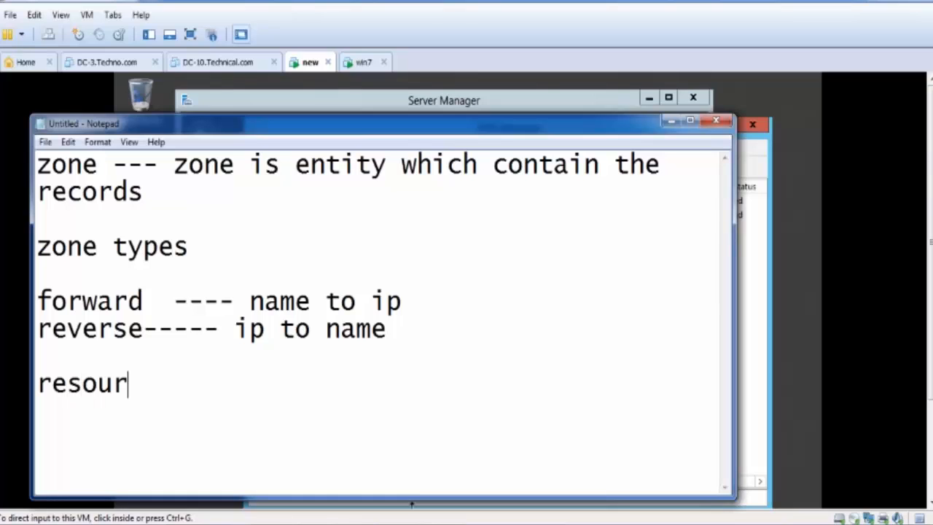
type("se")
key("BackSpace")
key("BackSpace")
key("BackSpace")
key("BackSpace")
key("BackSpace")
key("BackSpace")
key("BackSpace")
key("BackSpace")
key("BackSpace")
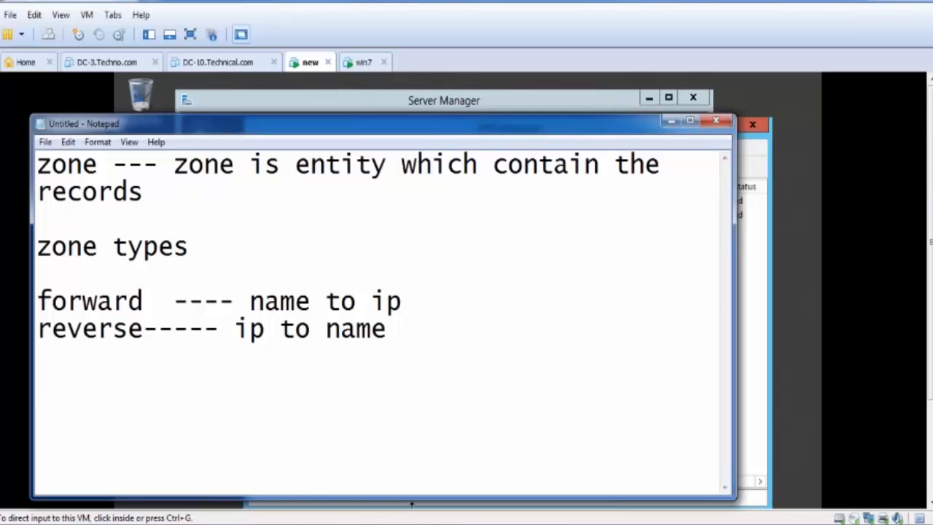
- Write the heading "resourse record" below the zone types list and start a new line under it
type("res")
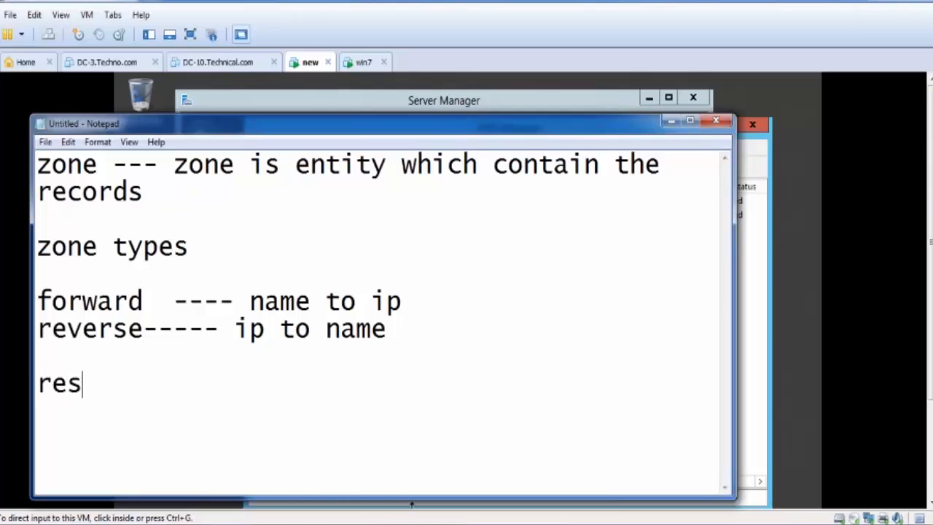
type("ouse")
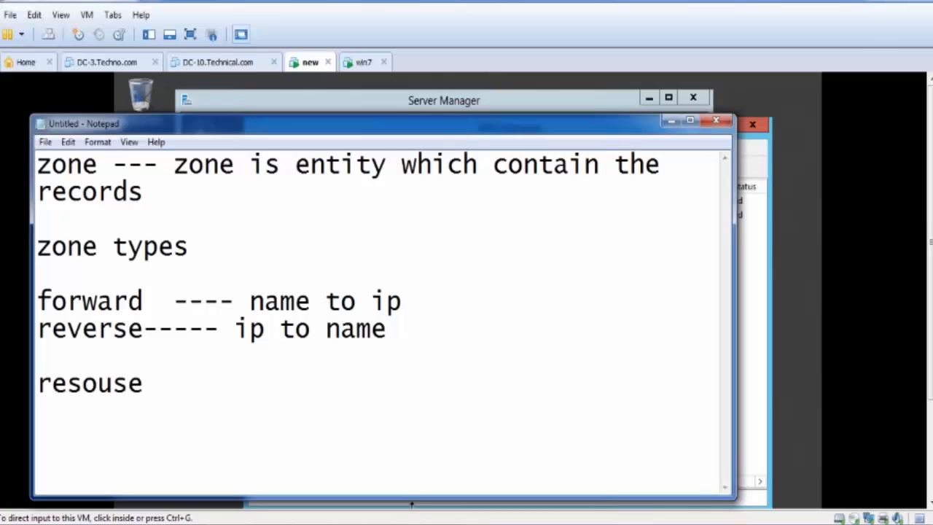
key("BackSpace")
key("BackSpace")
type("rse record")
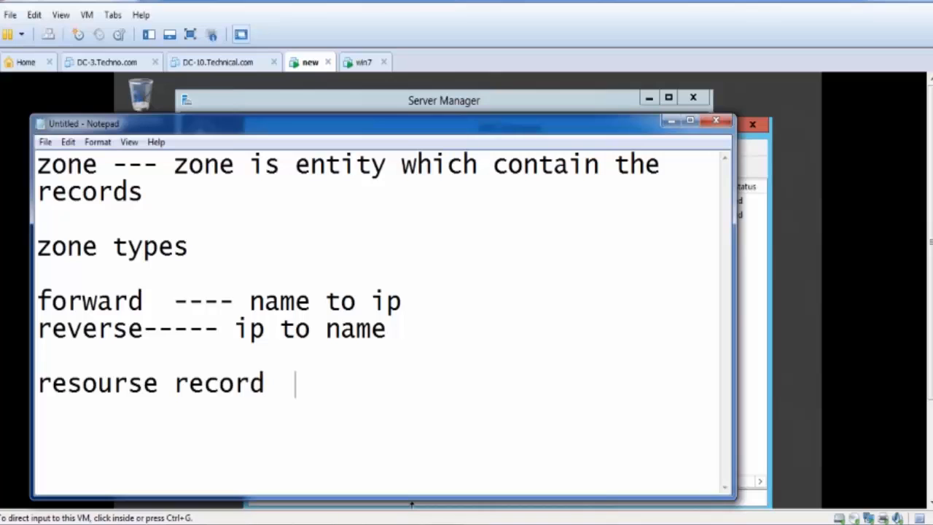
key("Return")
- List the record types "host a" and "ptr" on separate lines under the "resourse record" heading
type("host")
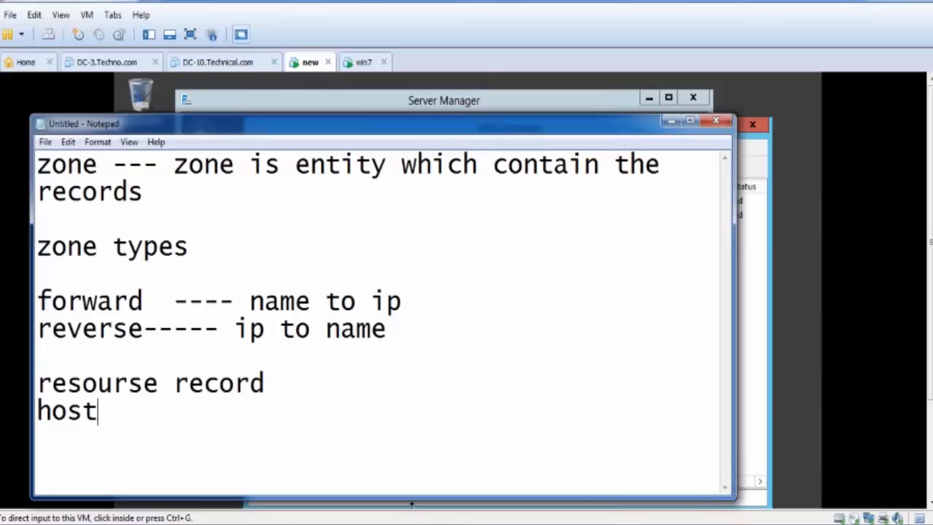
type(" a")
key("Return")
type("pt")
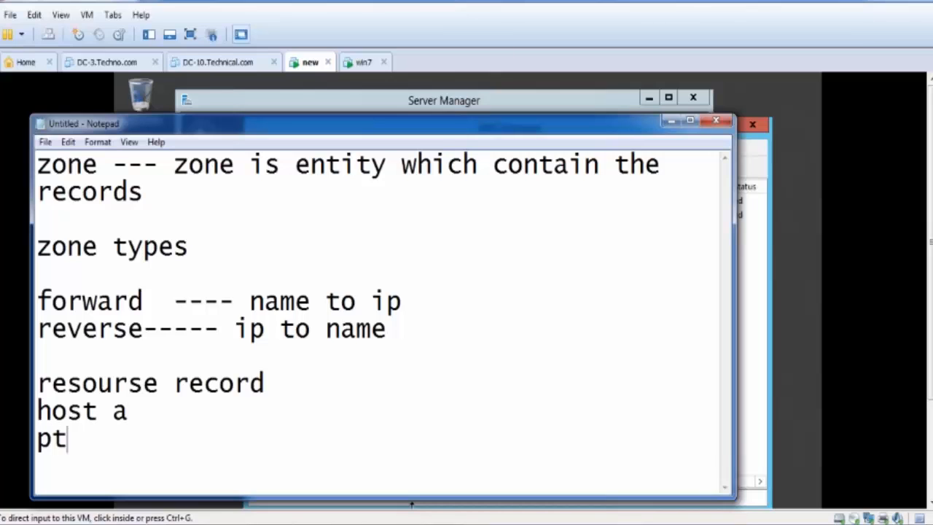
type("r")
key("Return")
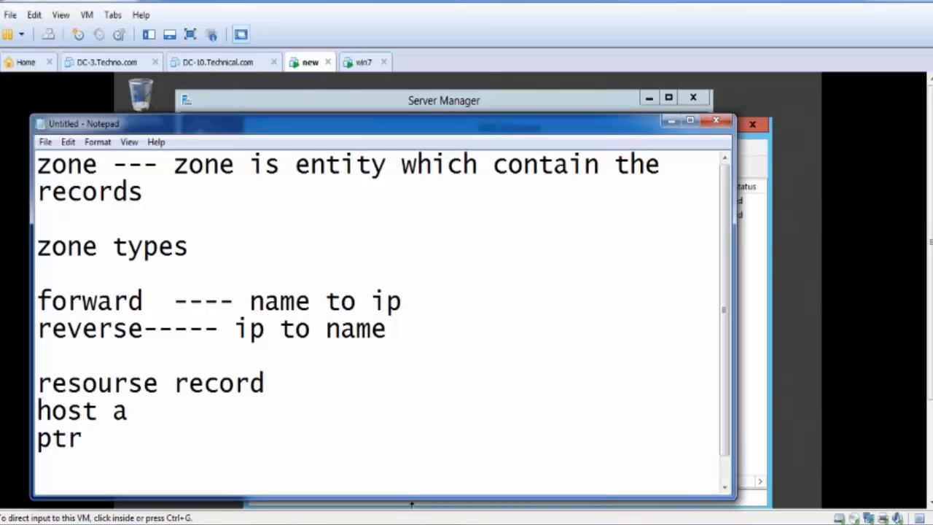
- Continue the record list with "ns", "soa", "srv" and "mx", each on its own line
type("ns")
key("Return")
type("s")
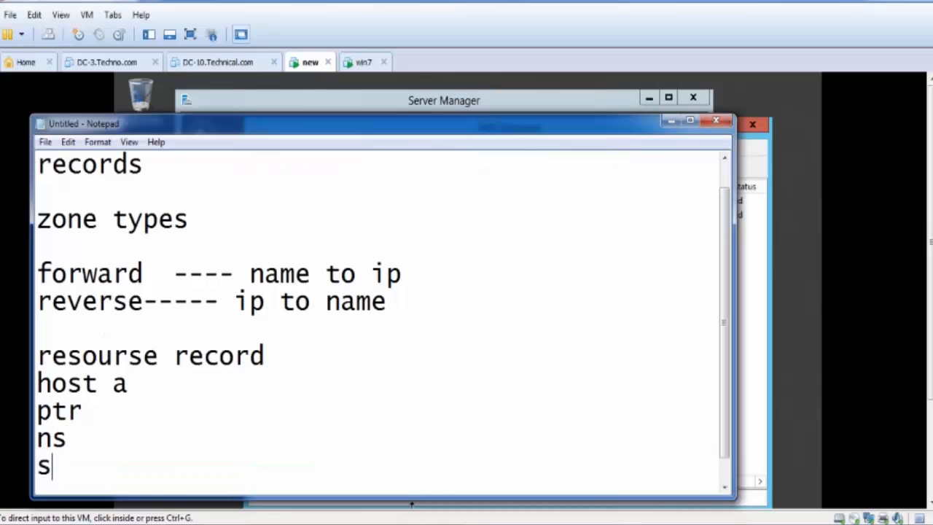
type("oa")
key("Return")
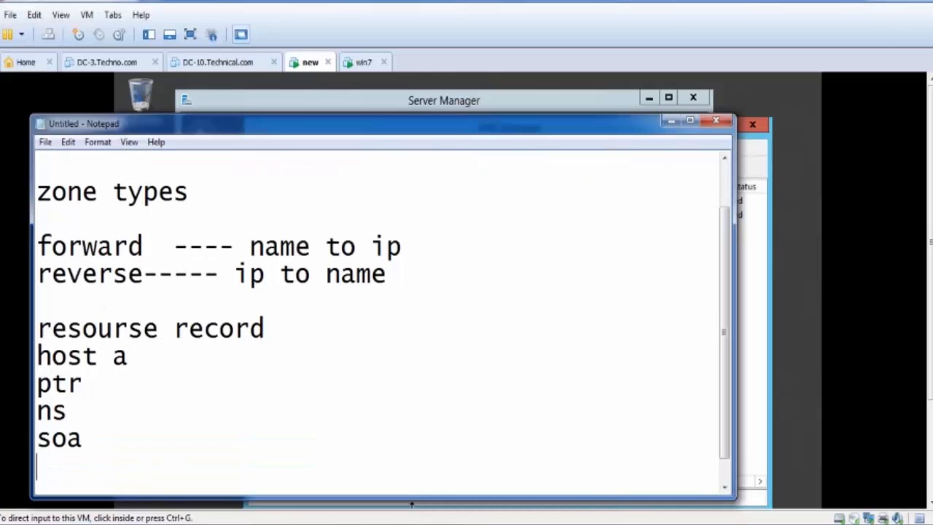
type("srv")
key("Return")
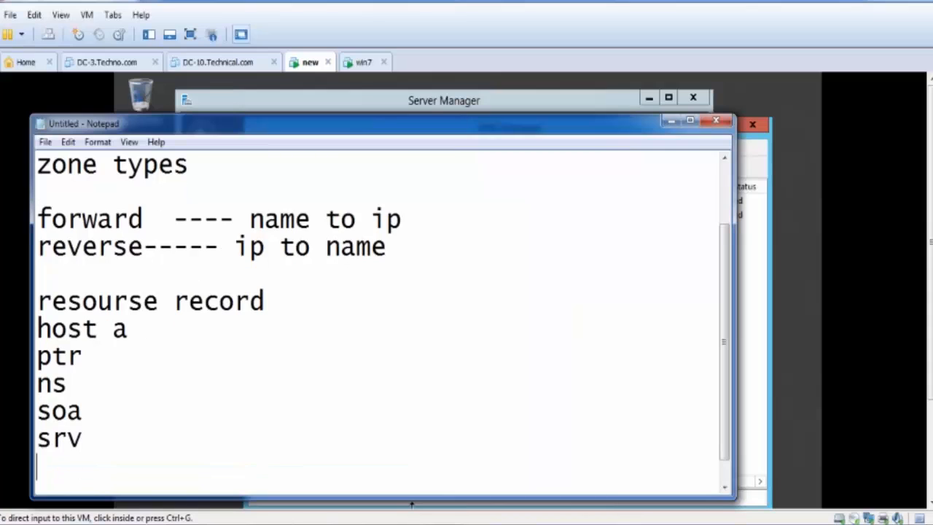
type("mx")
- Move the Notepad window up and add "c-name" as the last record type below mx
left_click_drag(584, 129, 633, 43)
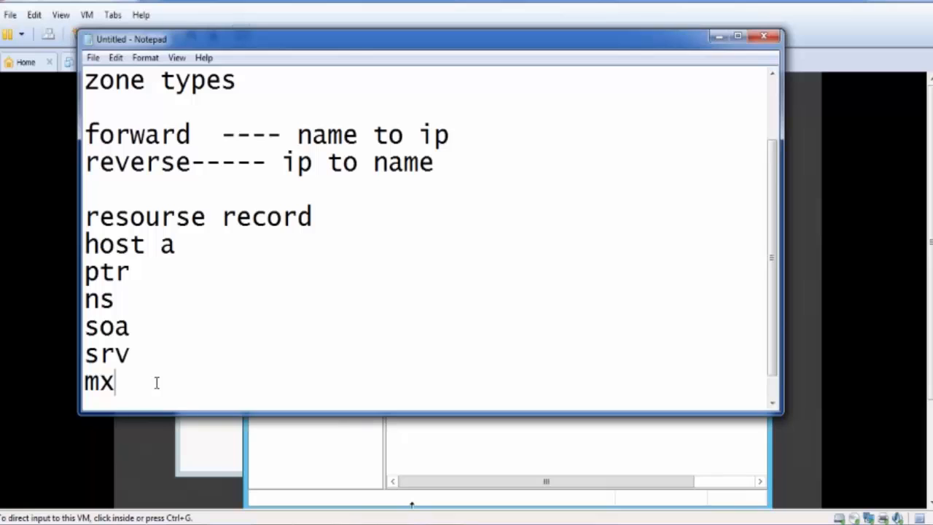
key("Return")
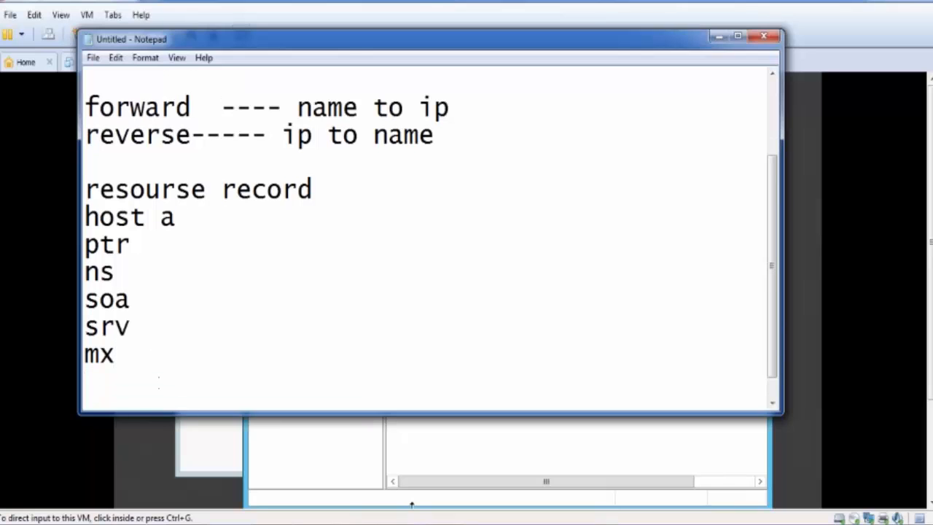
type("c-nasme")
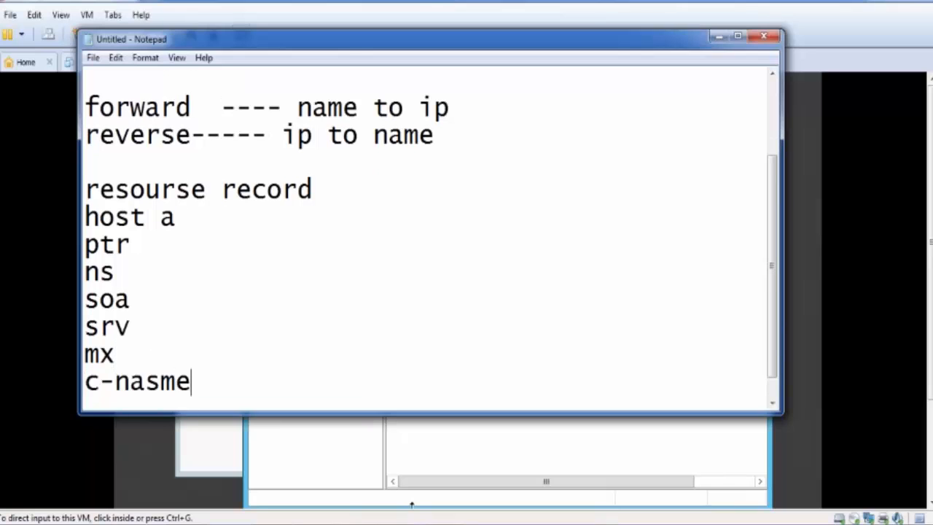
key("BackSpace")
key("BackSpace")
key("BackSpace")
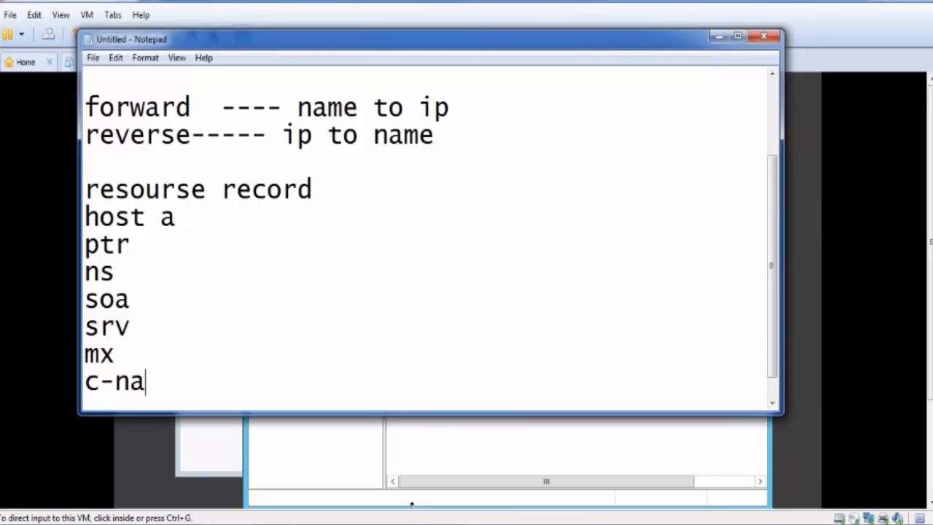
type("n")
key("BackSpace")
type("me")
- Move the Notepad window higher and point out the listed record types by highlighting the host a and ptr entries
left_click_drag(413, 45, 416, 10)
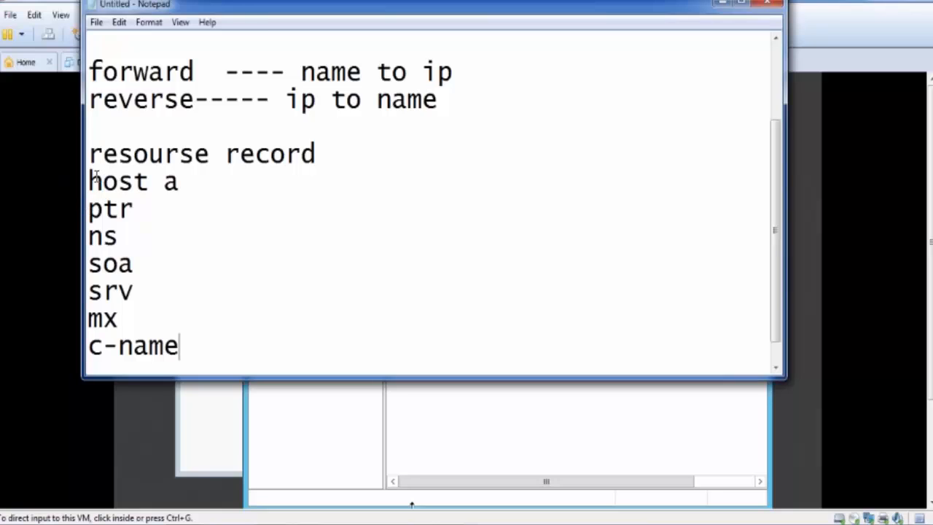
left_click_drag(89, 181, 152, 183)
left_click(105, 210)
left_click_drag(105, 210, 133, 211)
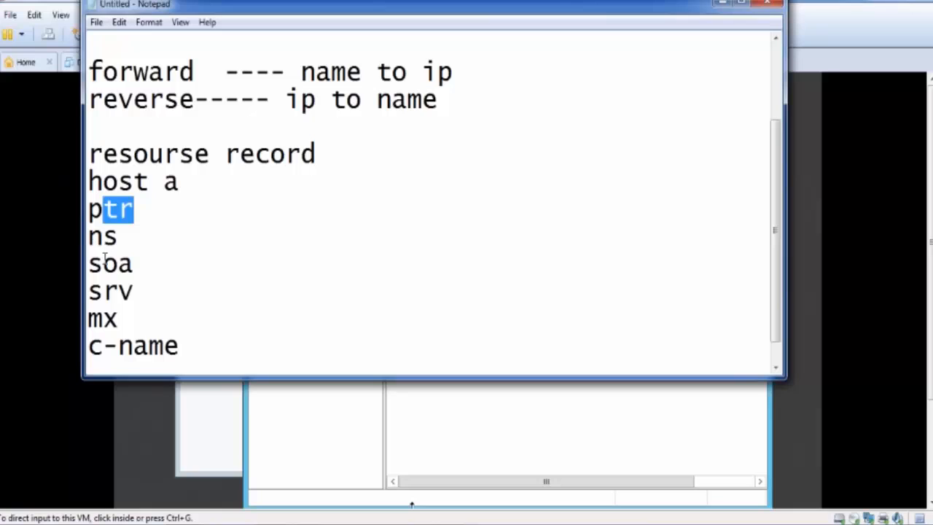
left_click(104, 291)
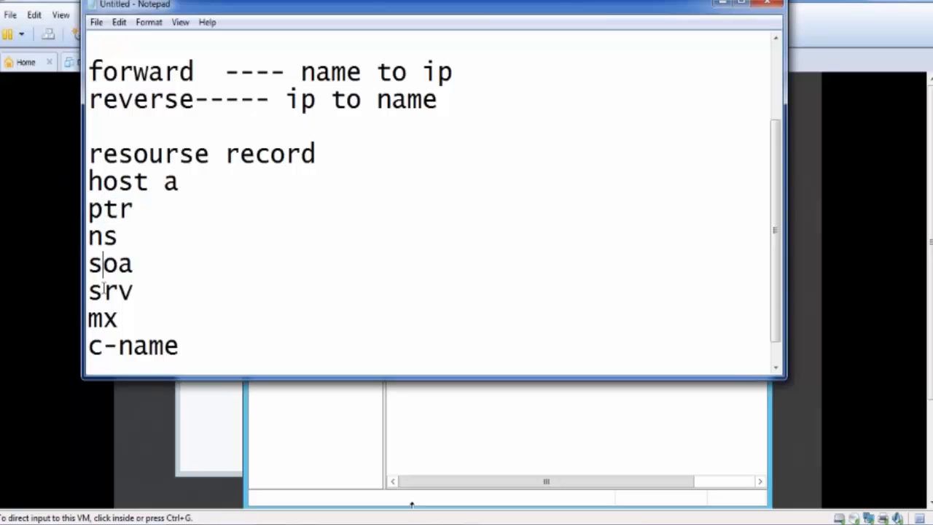
left_click(130, 357)
left_click(202, 353)
- Add the description "----- name to ip" after the "host a" record
left_click(208, 182)
type("-----")
type("name to ip")
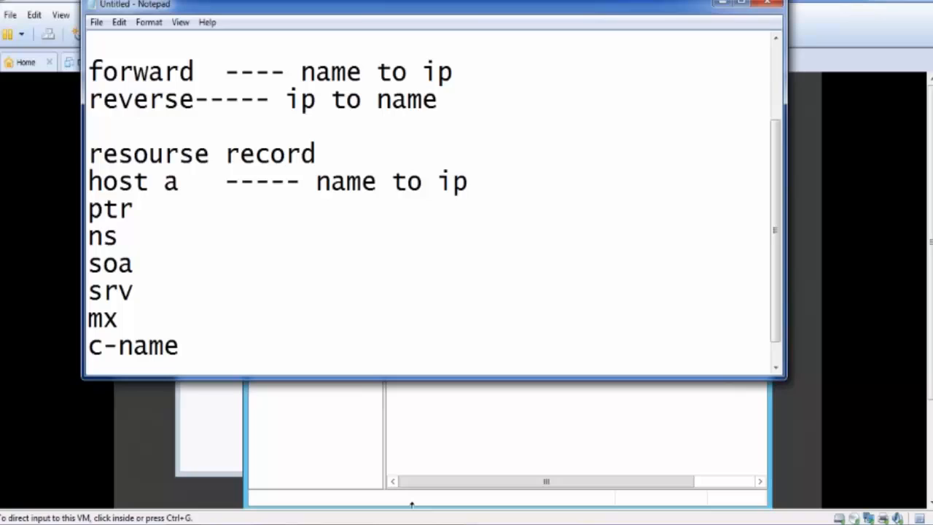
- Add the description "------ ip to name" after the ptr record
key("Down")
type("---")
type("---   ip to name")
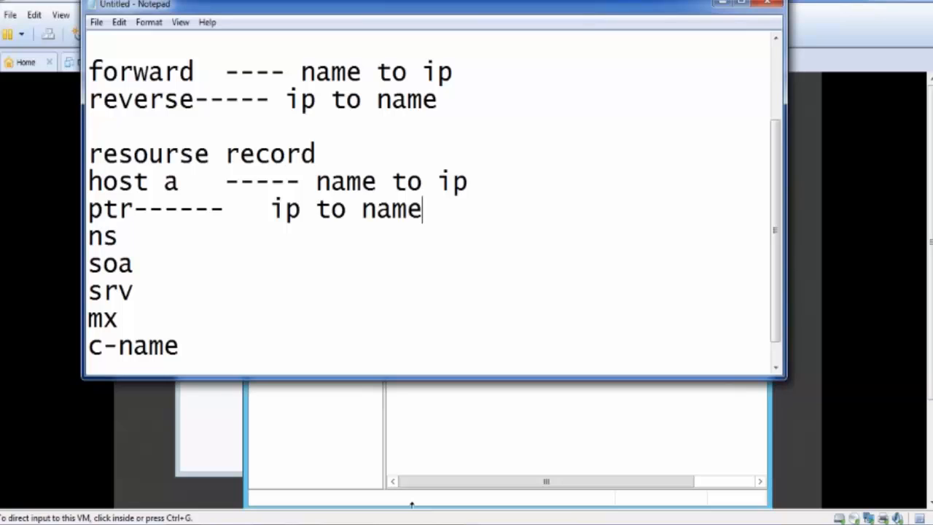
- Add the description "---- define the name server" after the ns record
key("Down")
type("----   ip to na")
key("BackSpace")
key("BackSpace")
type("de")
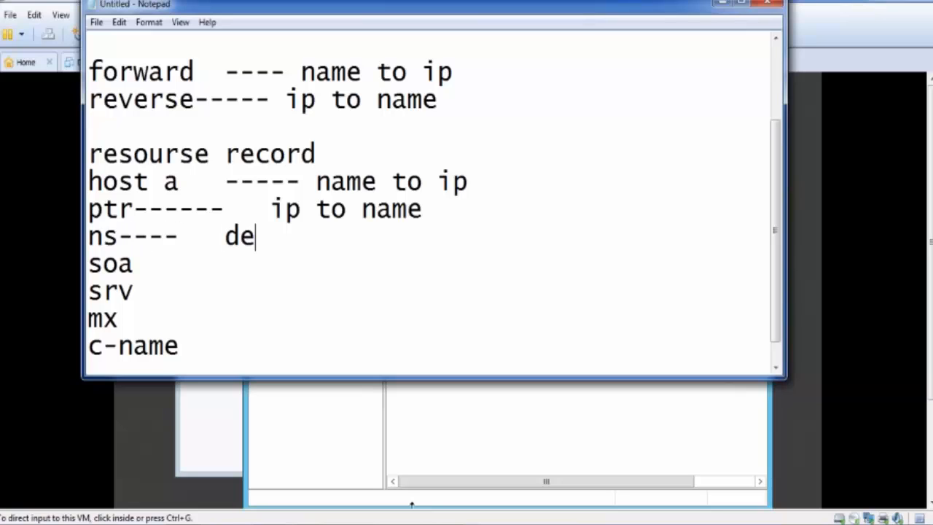
type("fine")
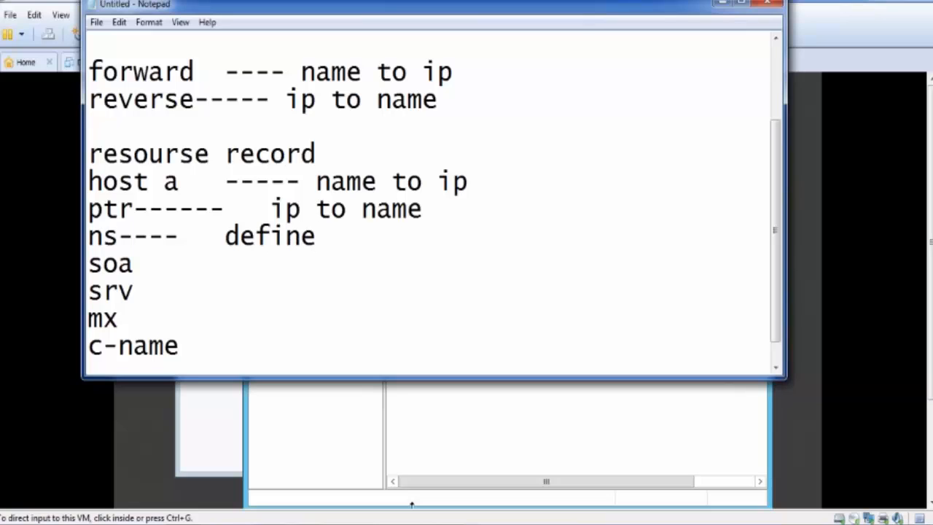
type(" the name ")
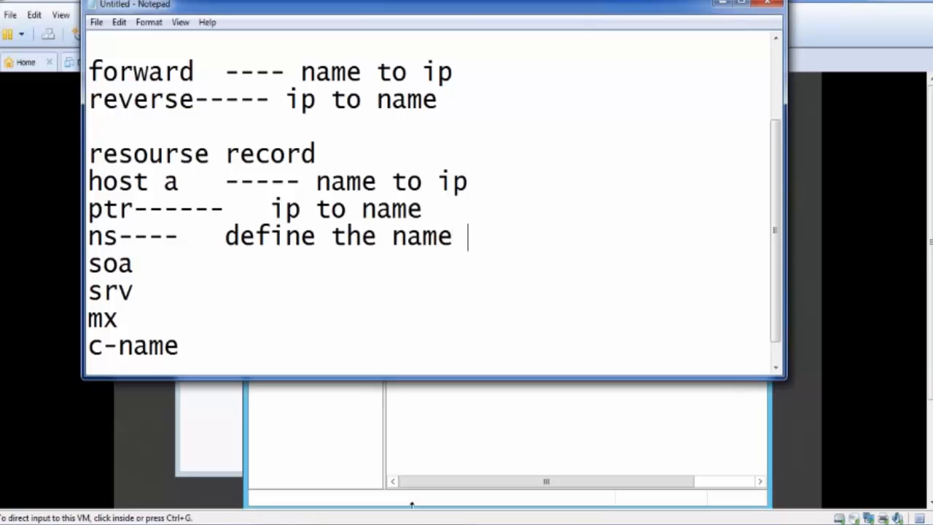
type("server ")
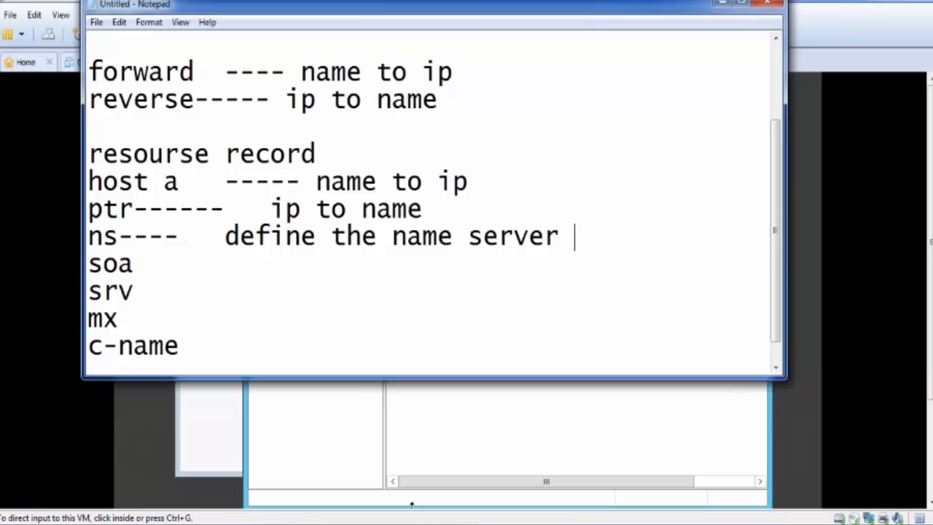
type("(fqd")
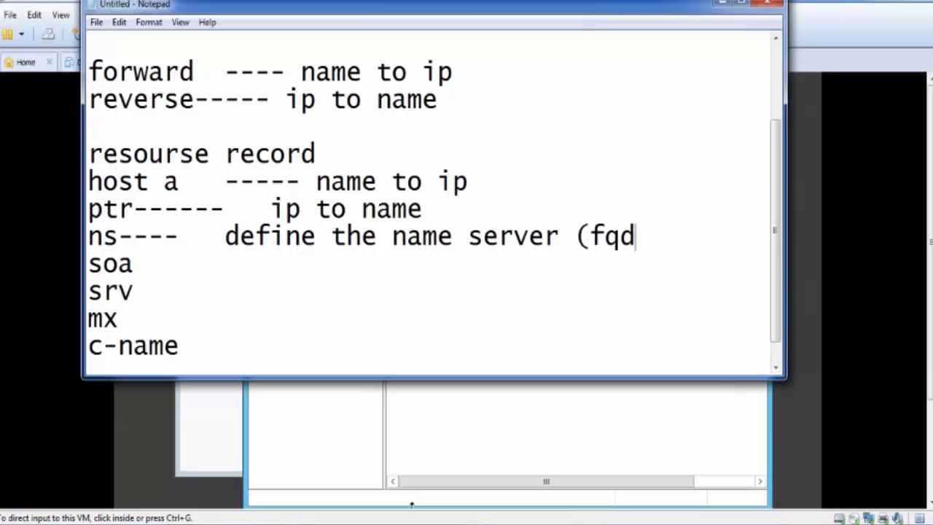
type("n")
type("  ho")
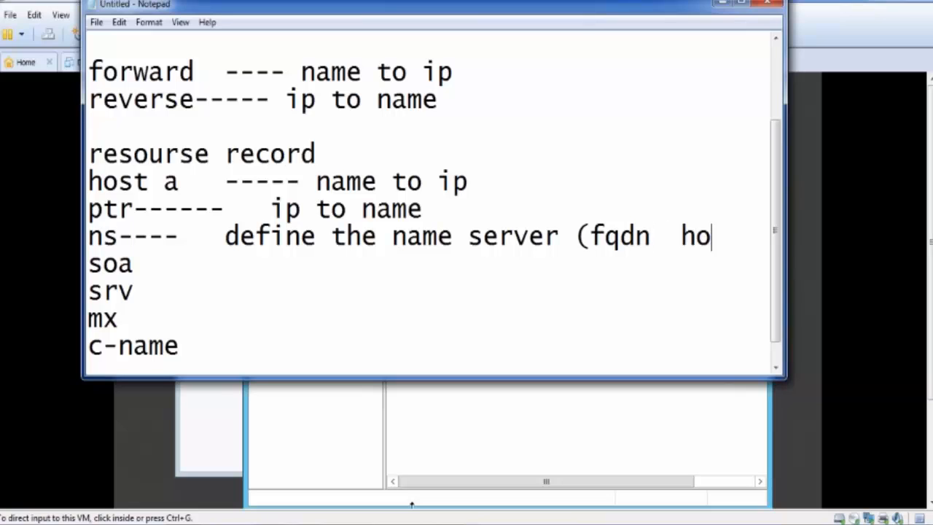
type("stname")
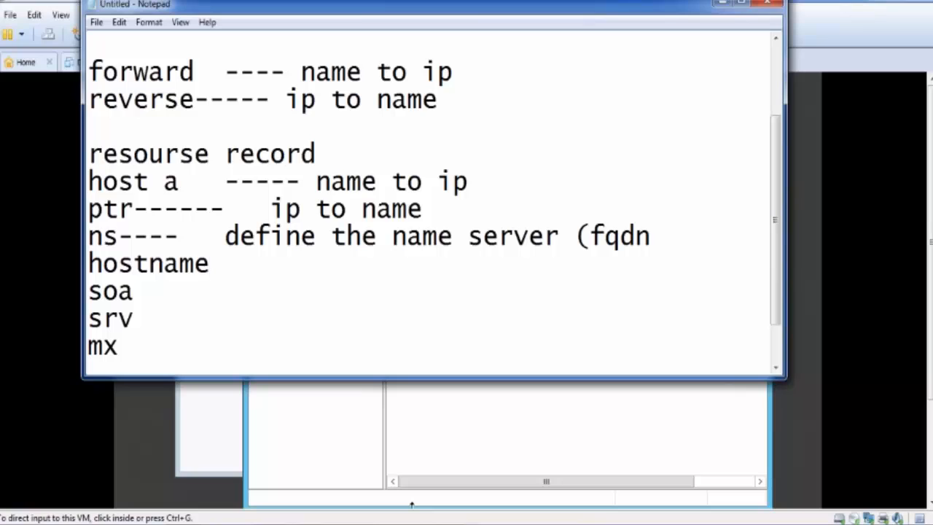
type("+domain")
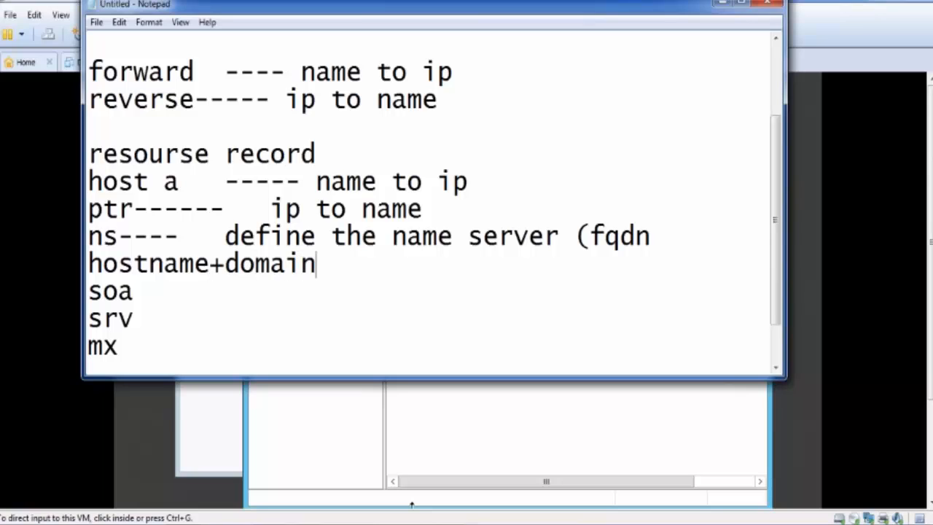
type("name")
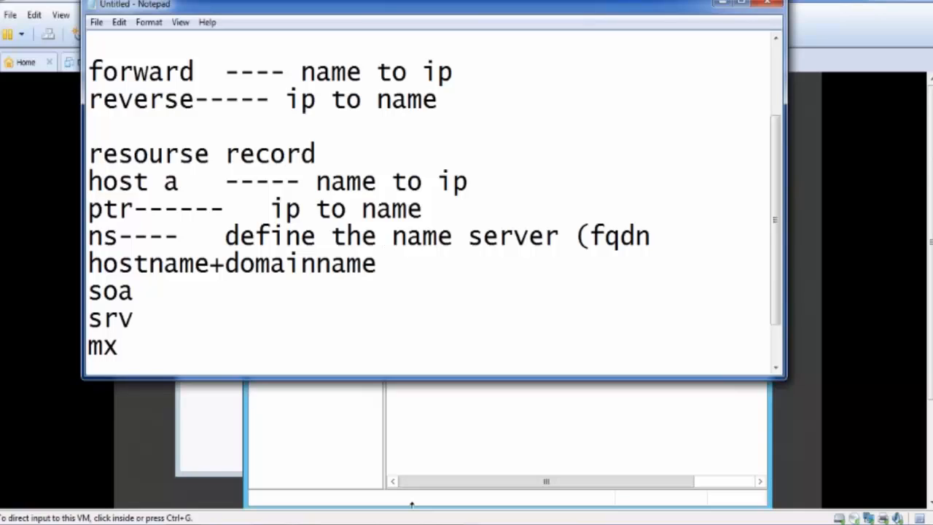
- Add the example "server1.multisoft.com" after "hostname+domainname" and briefly highlight it
key("Left")
key("Left")
key("Left")
key("Left")
key("Left")
key("Left")
key("Left")
key("Left")
key("Left")
key("Left")
key("Left")
key("Left")
key("Left")
key("Left")
key("Left")
key("Left")
key("Left")
key("Left")
key("Left")
key("Left")
left_click(443, 270)
type("server1")
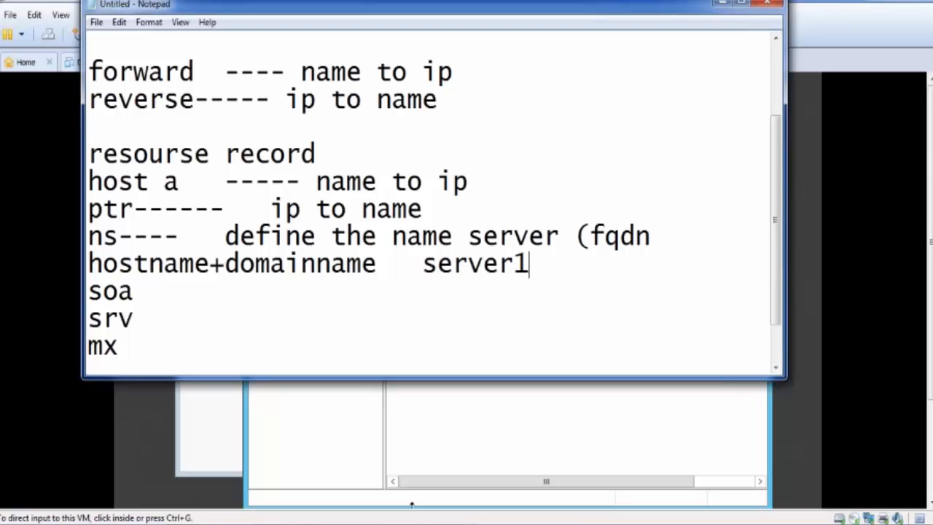
type(".mult")
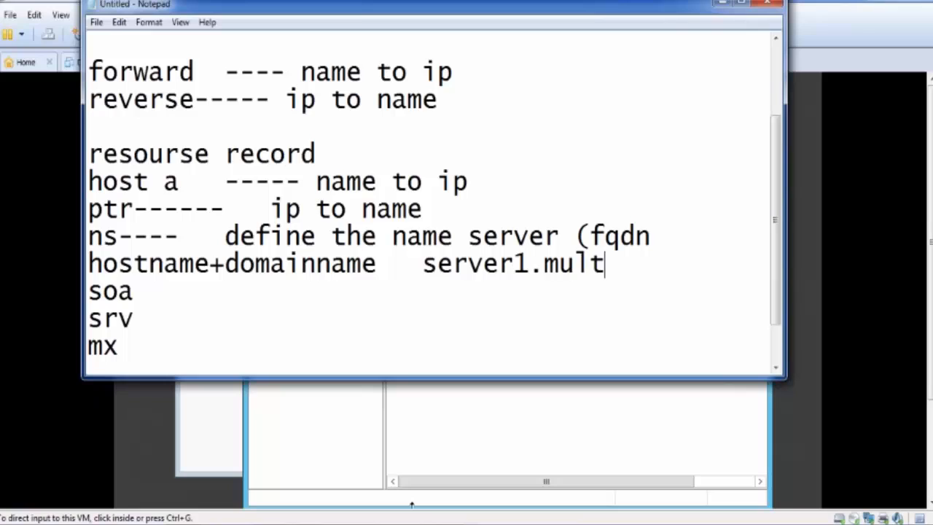
type("i")
type("sof")
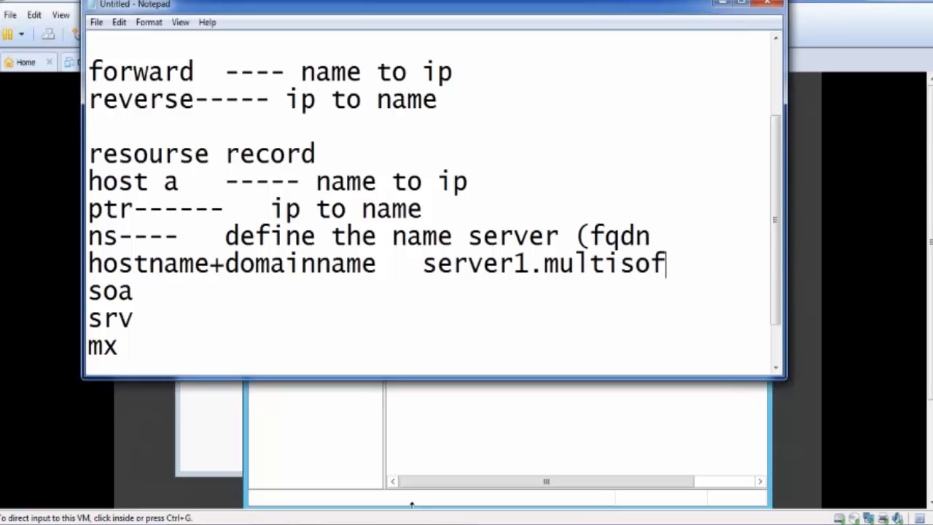
type("t.com")
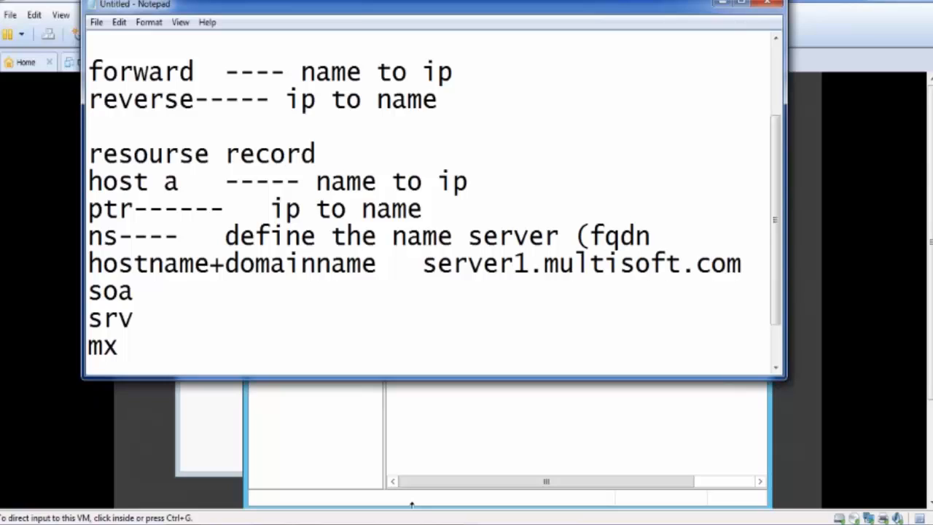
left_click_drag(435, 265, 743, 269)
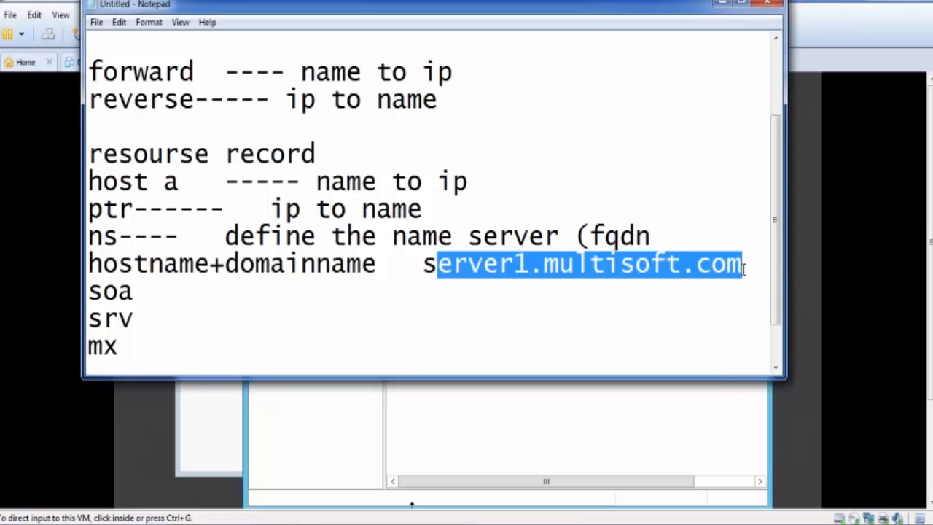
left_click(743, 269)
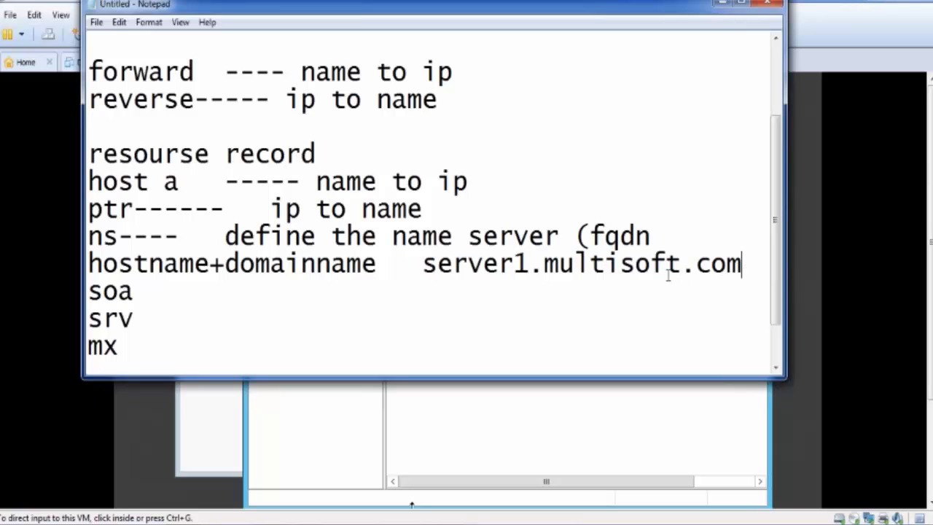
- Add the description "---- mqanage updates" after the soa record
left_click(263, 287)
type("---- n")
key("BackSpace")
type("mqanage ")
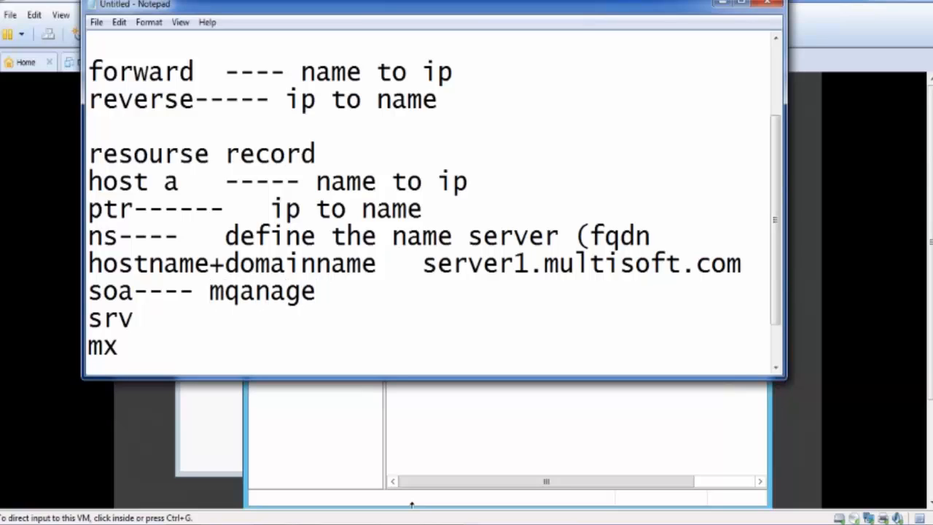
type("updates")
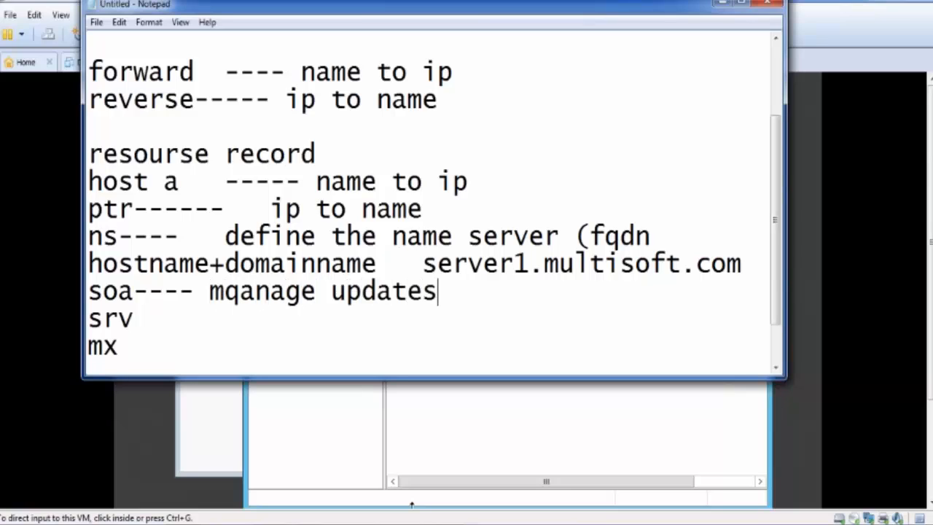
- Correct the misspelled word in the soa description to "manage"
key("Left")
key("Left")
key("Left")
key("Left")
key("Left")
key("Left")
key("Left")
key("Left")
key("Left")
key("Left")
key("Left")
key("Left")
key("Left")
key("Left")
key("Right")
key("BackSpace")
key("Right")
key("Right")
key("Right")
key("Right")
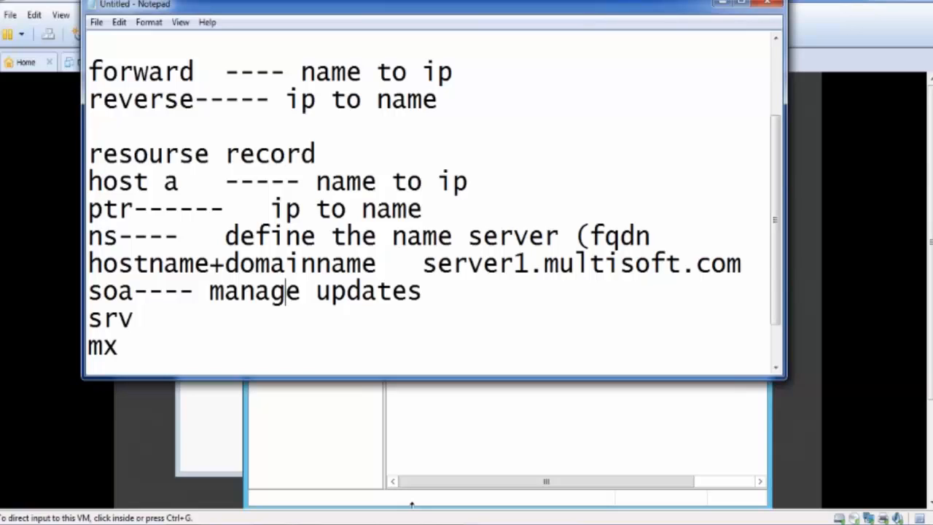
- Add the description "---- to find tcp/ip service location ldap kerberos" after the srv record
left_click(208, 314)
type("---- to find ")
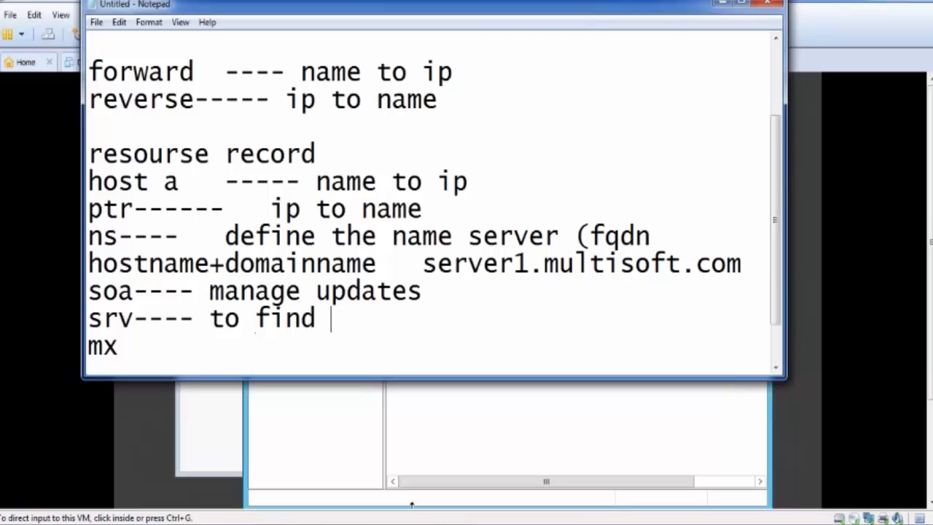
type("tcp/")
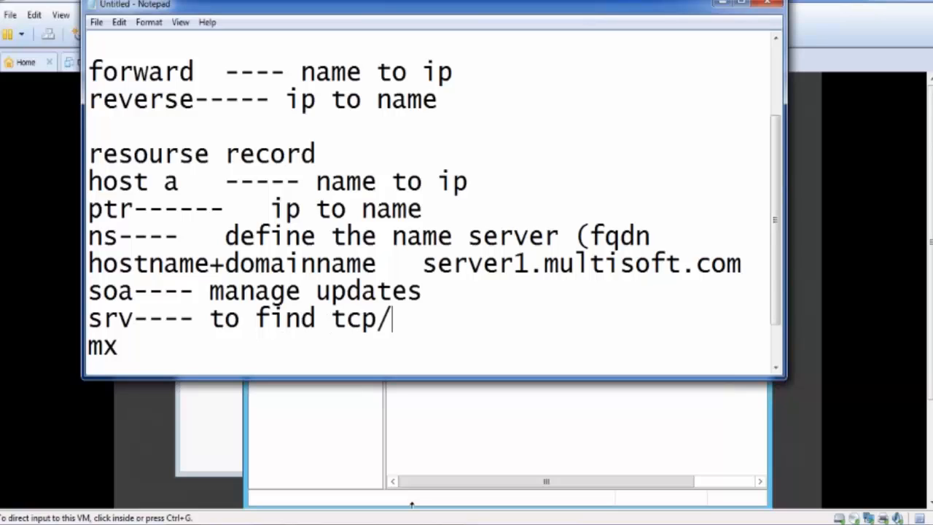
type("ip servic")
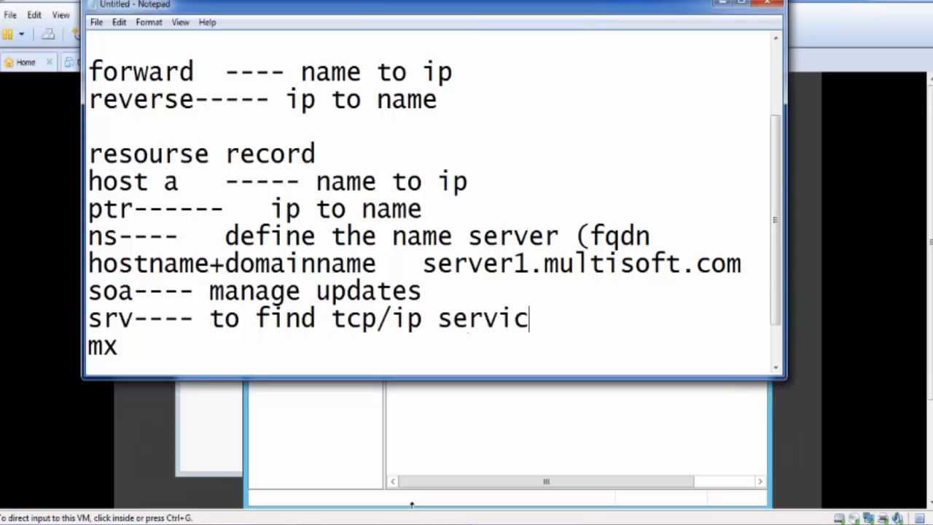
type("e location  ld")
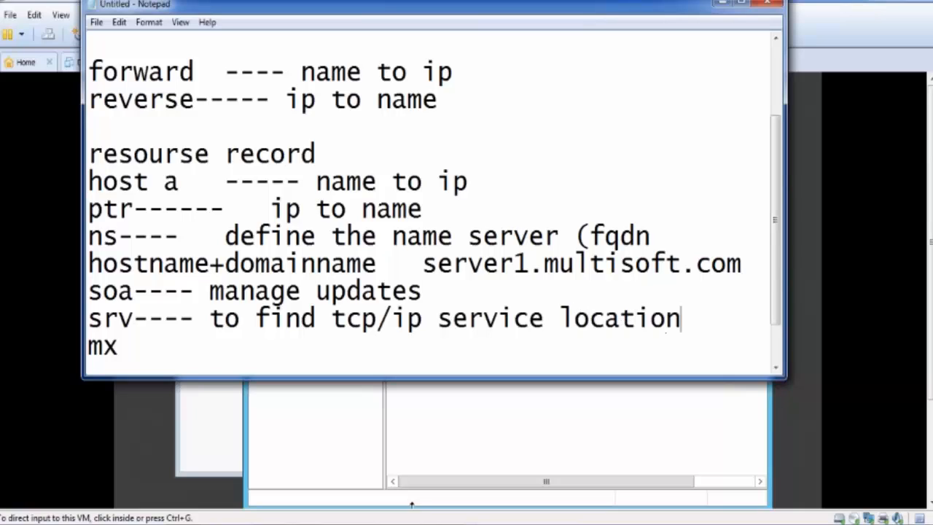
type("ap ")
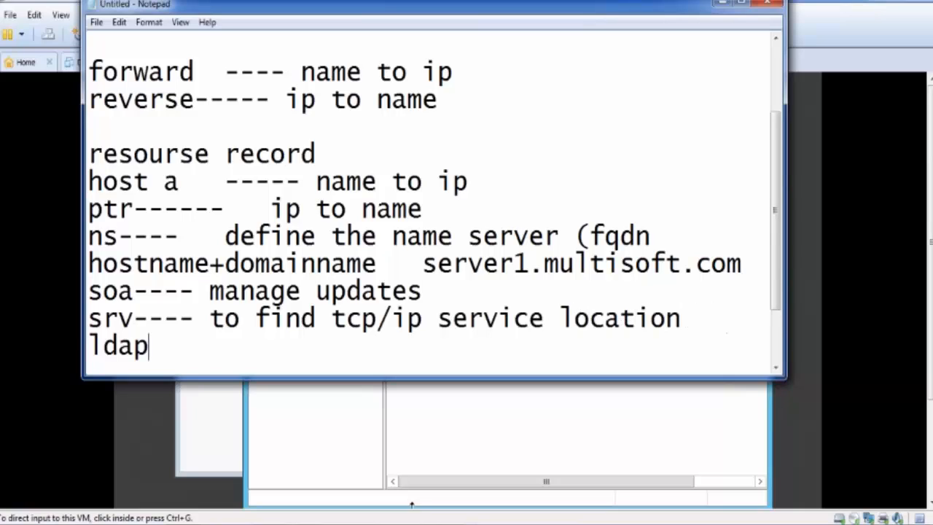
type("ker")
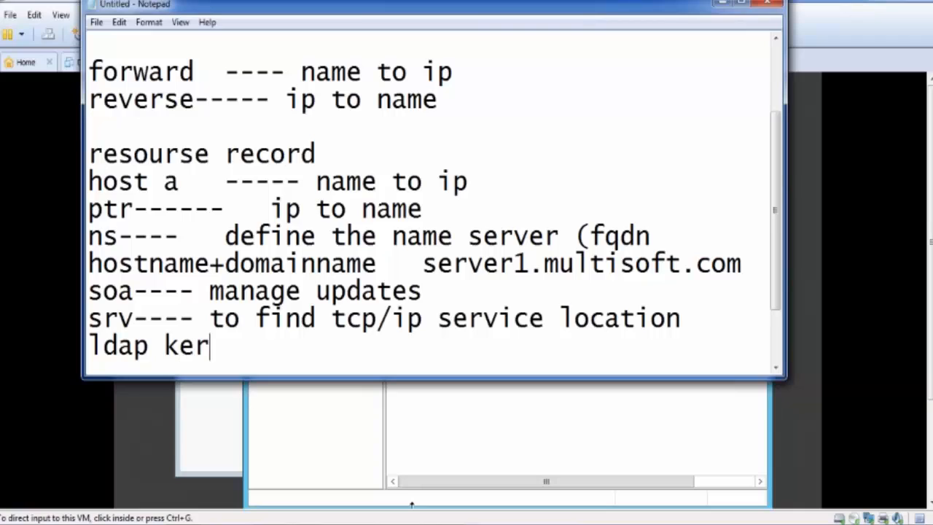
type("beros")
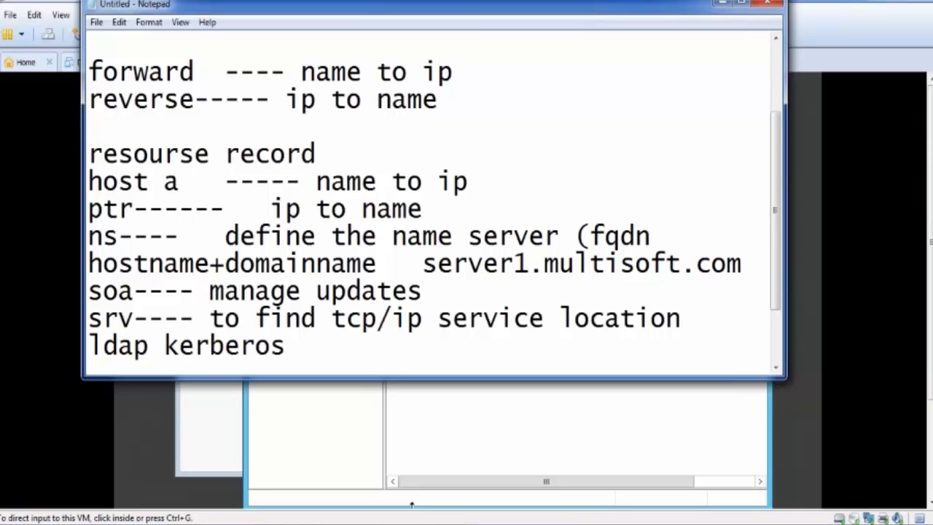
- Maximize the notes window so the whole record list has room
key("Left")
key("Left")
key("Left")
key("Left")
key("Left")
key("Left")
key("Left")
key("Left")
key("Left")
key("Left")
key("Left")
key("Left")
key("Left")
key("Left")
left_click(741, 3)
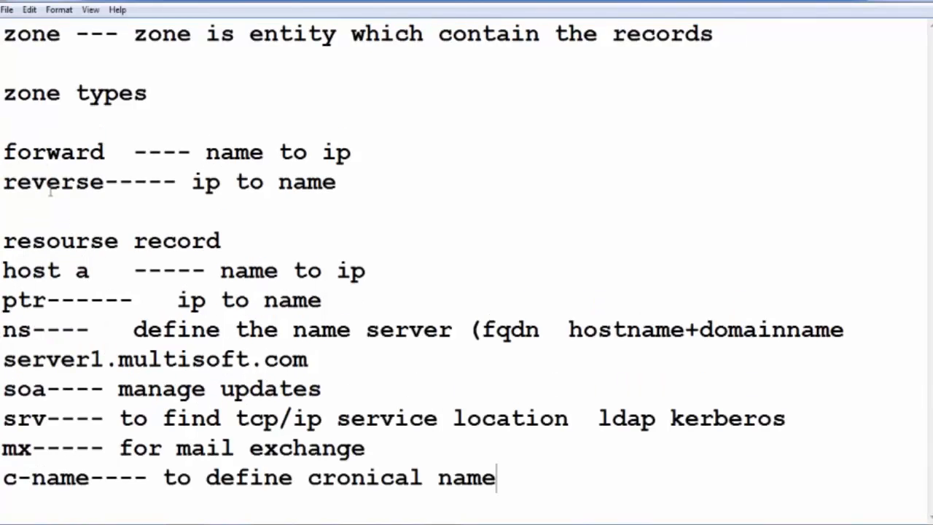
- Highlight the forward "name to ip" line and point out the reverse "ip to name" line under zone types
left_click_drag(17, 152, 352, 151)
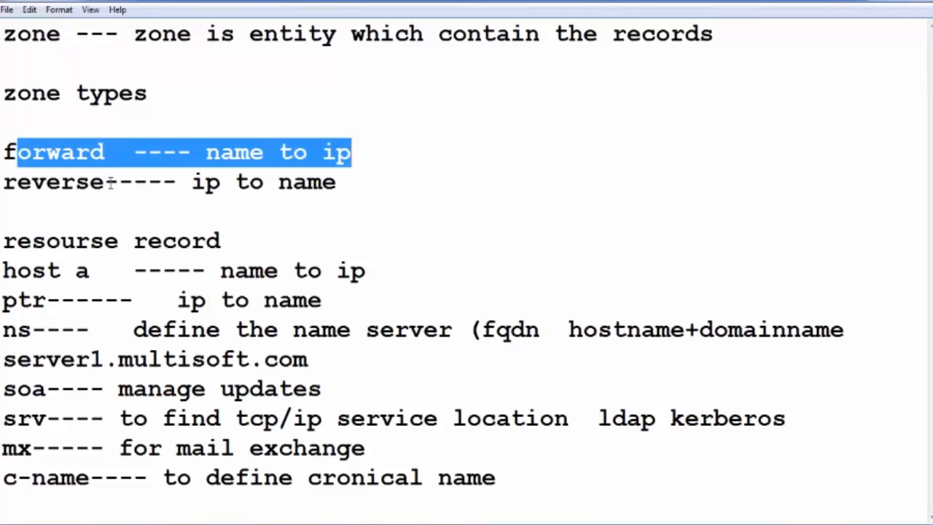
left_click(219, 182)
left_click(307, 182)
left_click(385, 202)
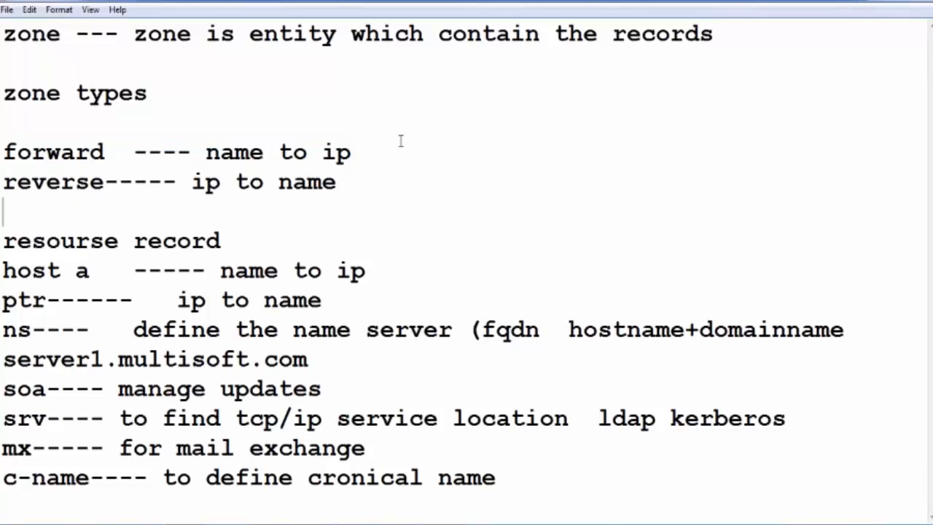
- Add the record list "host , ns , soa" after "name to ip" on the forward zone line
double_click(403, 151)
left_click(421, 171)
left_click(403, 150)
type("hot")
key("BackSpace")
type("st ")
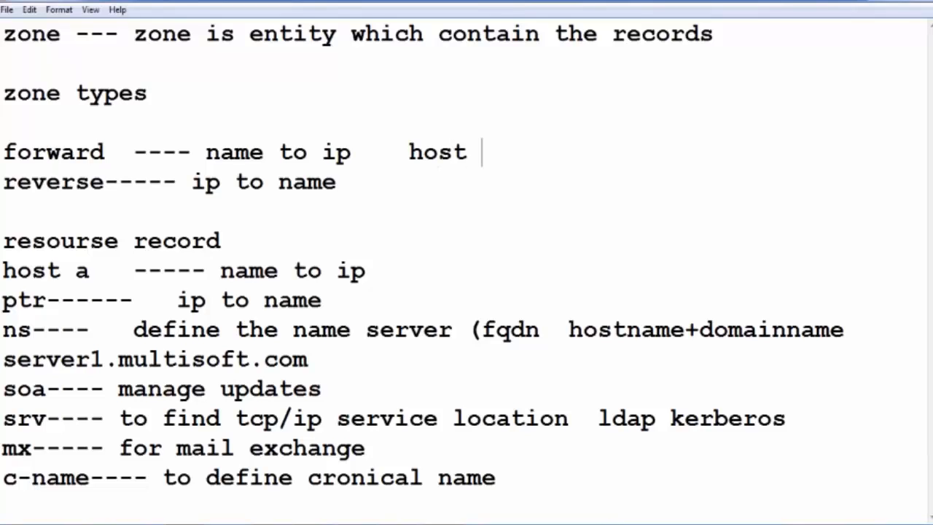
type(", ns , soa")
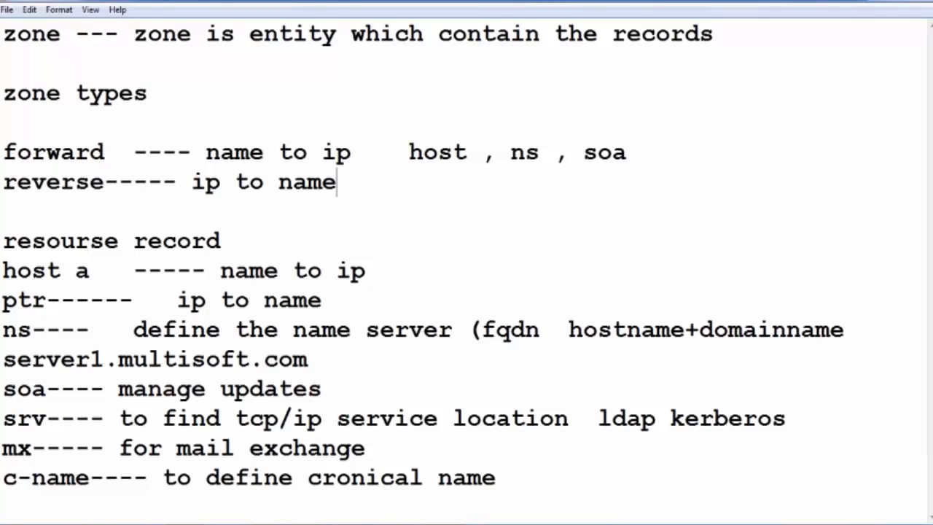
- Add the record list "ptr , ns , soa" after "ip to name" on the reverse zone line
type("ptr ")
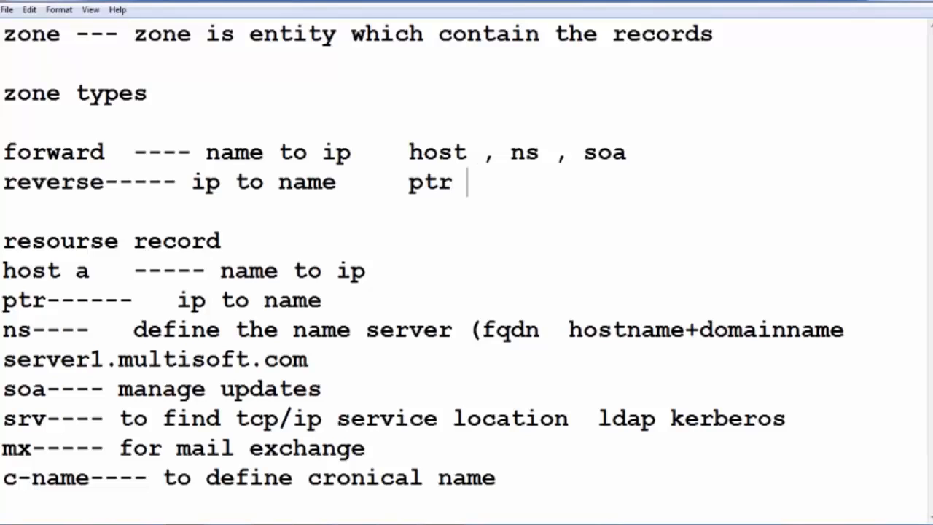
type(", ns ")
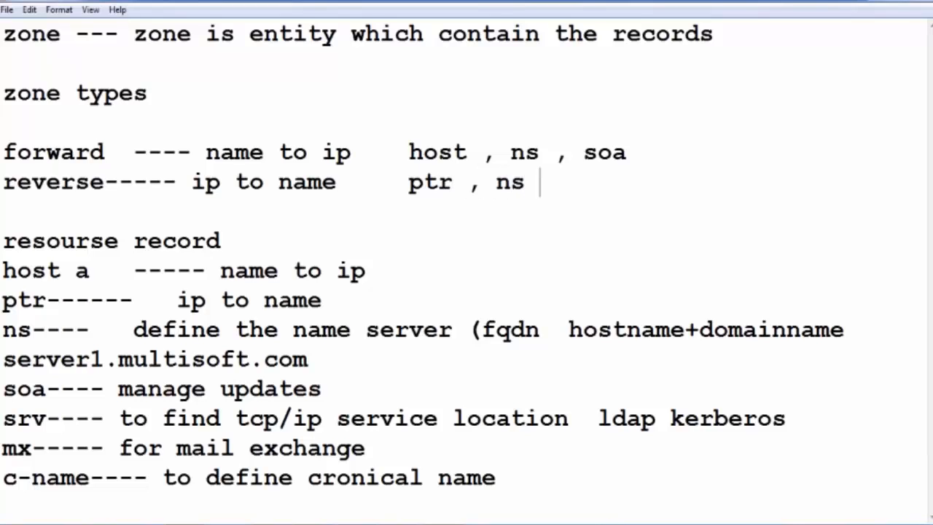
type(", soa")
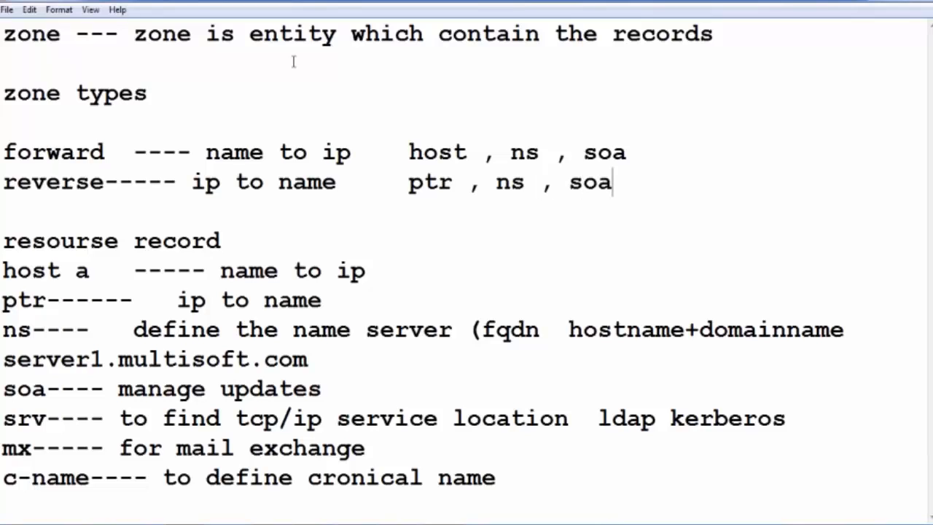
- Review the records listed for the forward and reverse zones by highlighting host, ns, soa and ptr
left_click_drag(409, 152, 525, 152)
left_click_drag(584, 152, 614, 153)
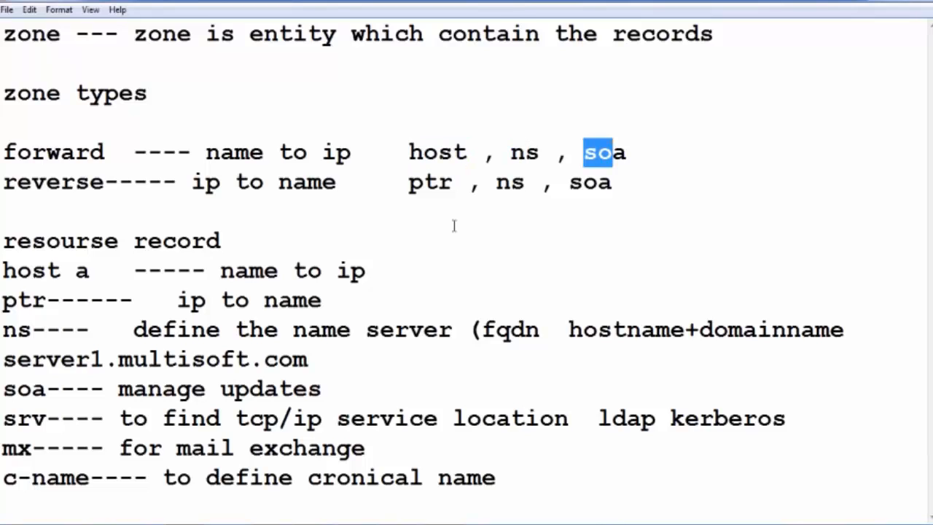
left_click_drag(234, 182, 277, 184)
left_click_drag(396, 183, 440, 183)
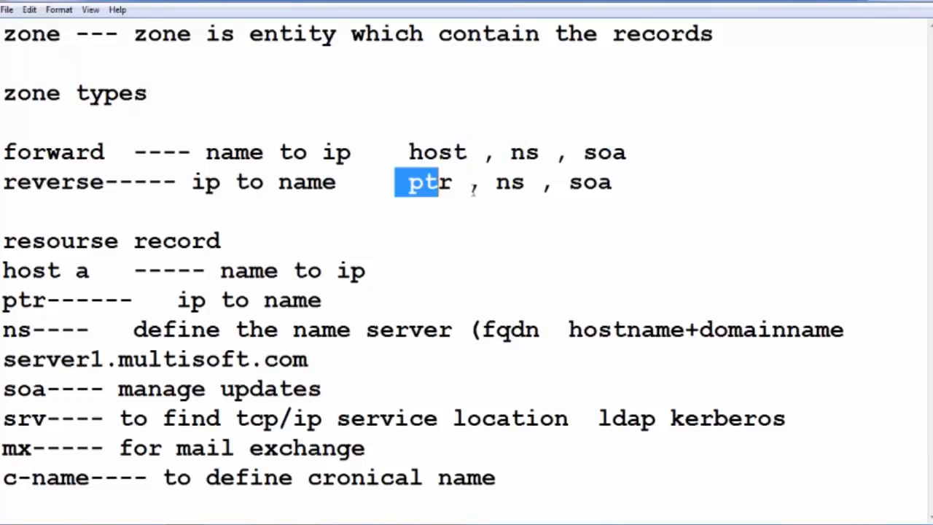
left_click(508, 182)
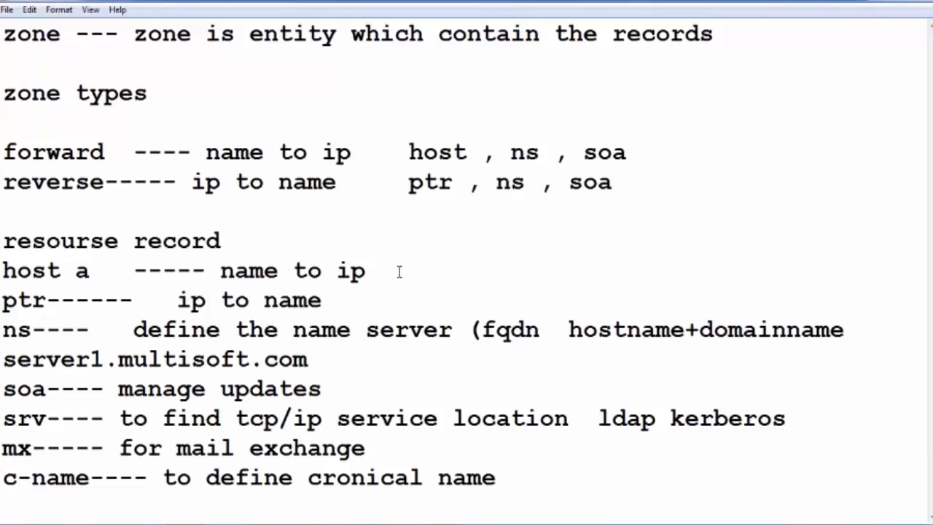
left_click(410, 239)
left_click_drag(410, 151, 627, 152)
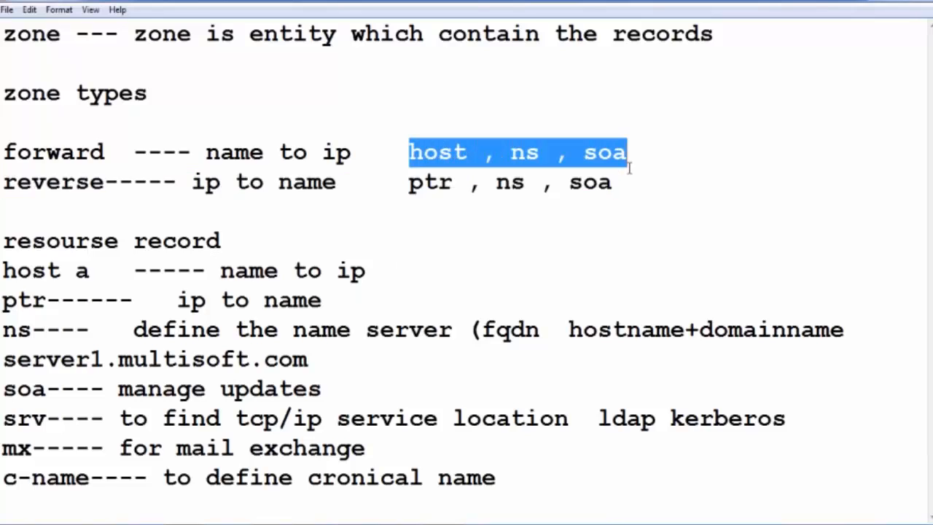
left_click(624, 188)
left_click_drag(410, 152, 599, 153)
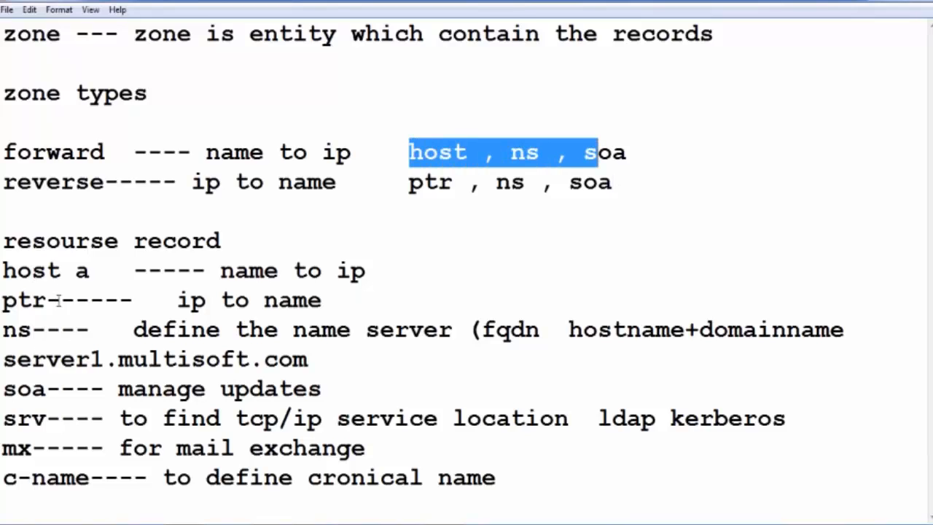
- Review the host a, ptr, ns and soa entries and the resource record heading by highlighting them
left_click_drag(21, 272, 72, 276)
left_click_drag(21, 304, 33, 304)
left_click(32, 332)
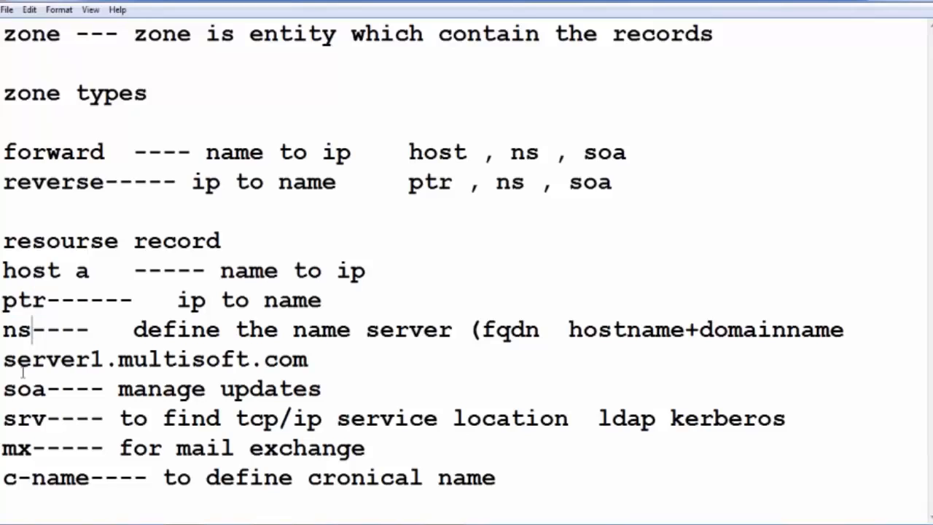
left_click(21, 382)
left_click_drag(19, 381, 46, 386)
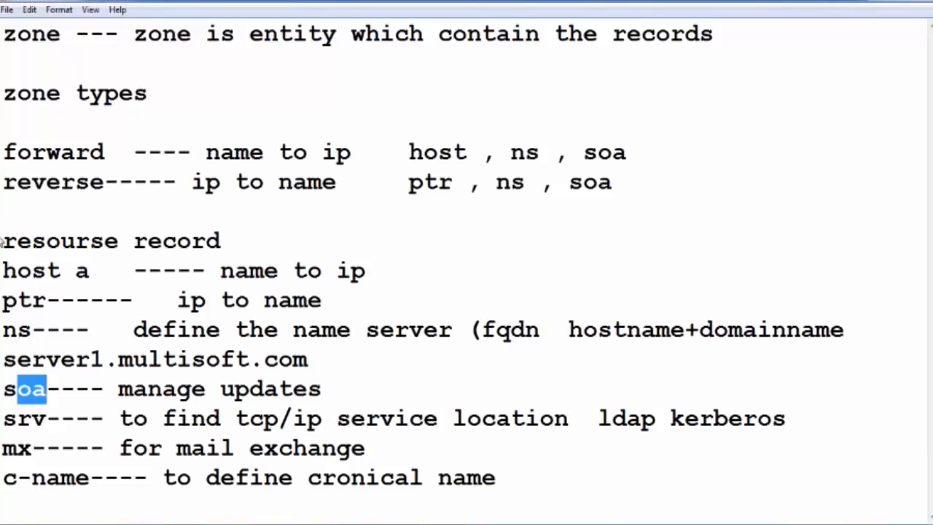
left_click_drag(2, 242, 221, 243)
left_click(220, 236)
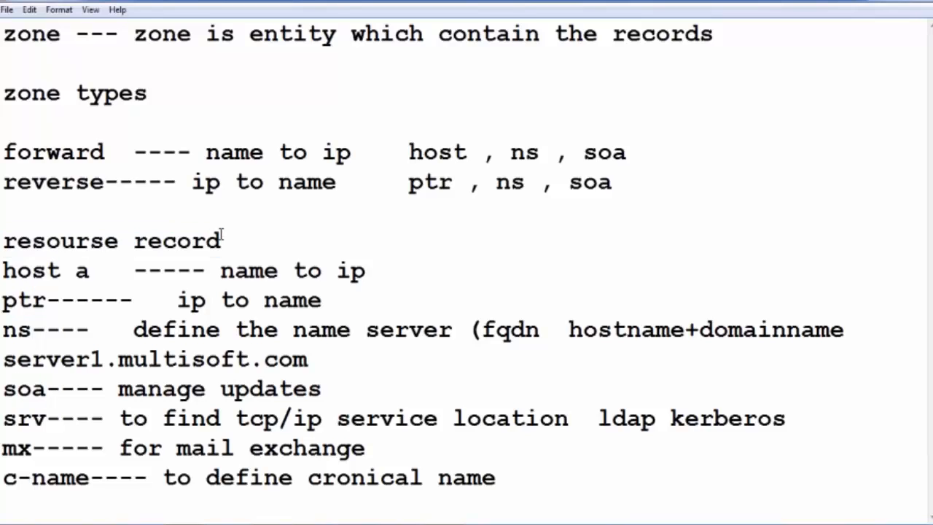
left_click(255, 241)
double_click(252, 241)
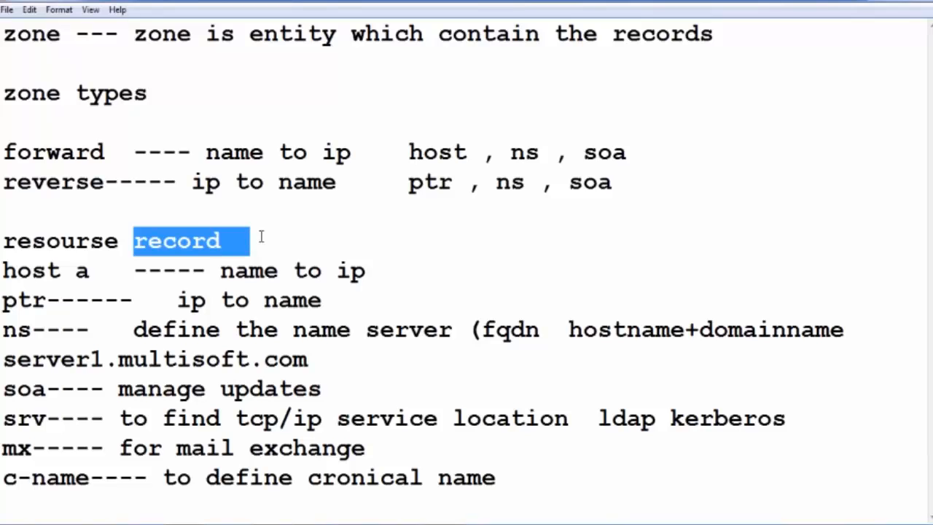
left_click(260, 236)
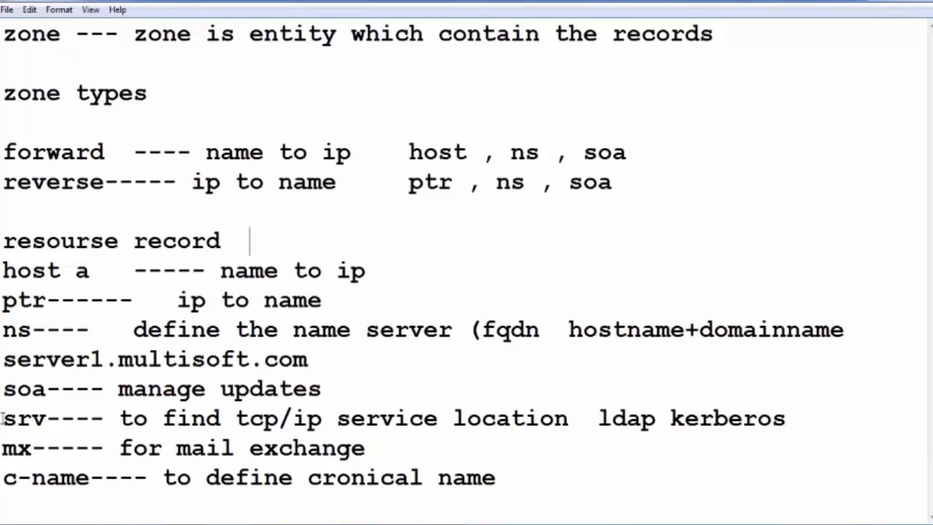
- Review the srv entry and highlight the mx description "for mail exchange"
left_click_drag(6, 417, 47, 418)
left_click(277, 422)
left_click(583, 419)
left_click_drag(120, 447, 368, 450)
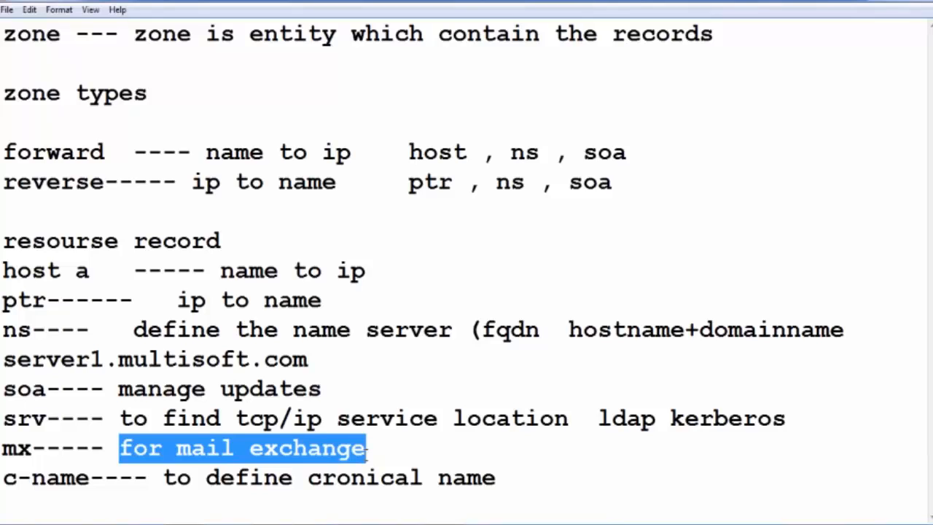
left_click(368, 449)
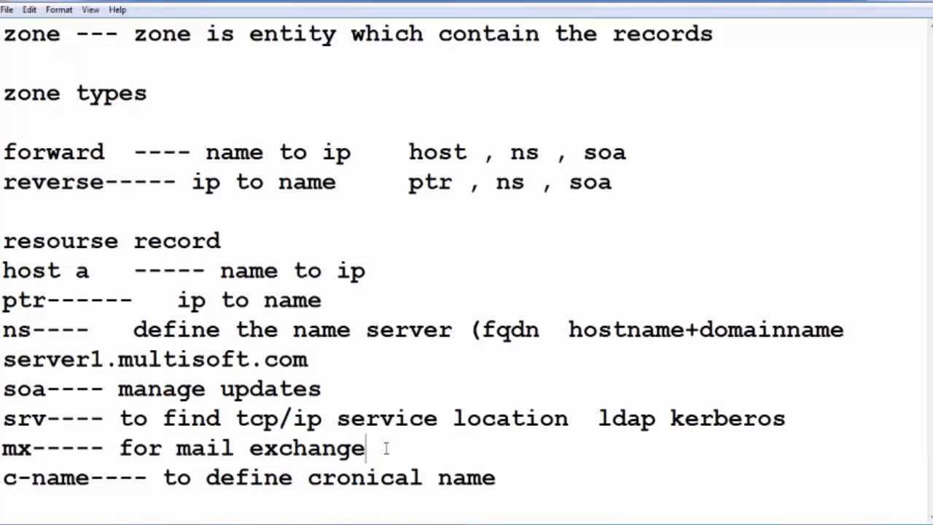
left_click_drag(386, 447, 124, 446)
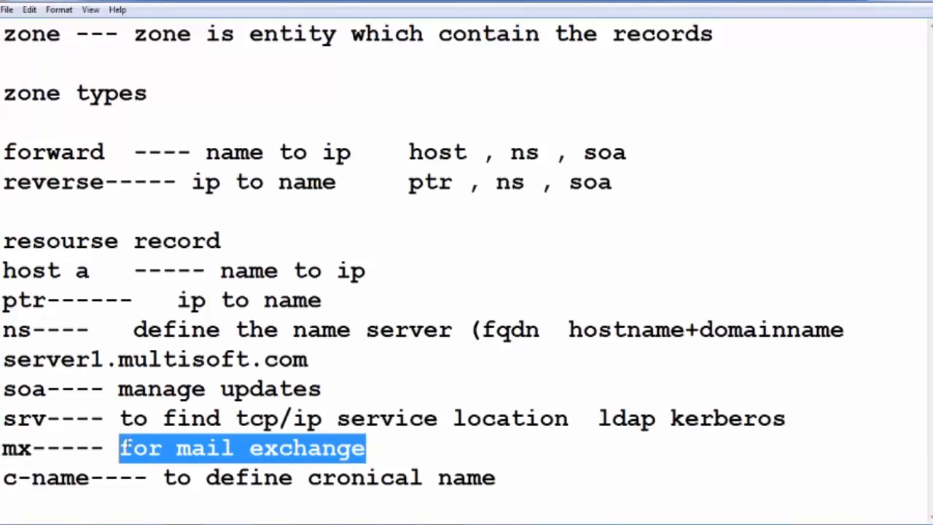
left_click(134, 442)
left_click(378, 454)
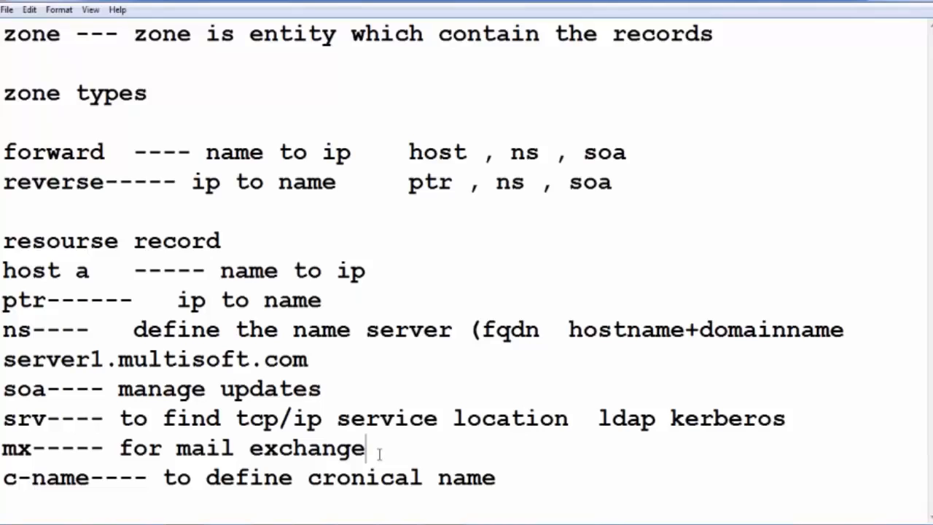
key("ctrl+shift+Left")
left_click(431, 446)
- Highlight the c-name description and add "(nick n" after "to define cronical name"
left_click_drag(133, 477, 513, 477)
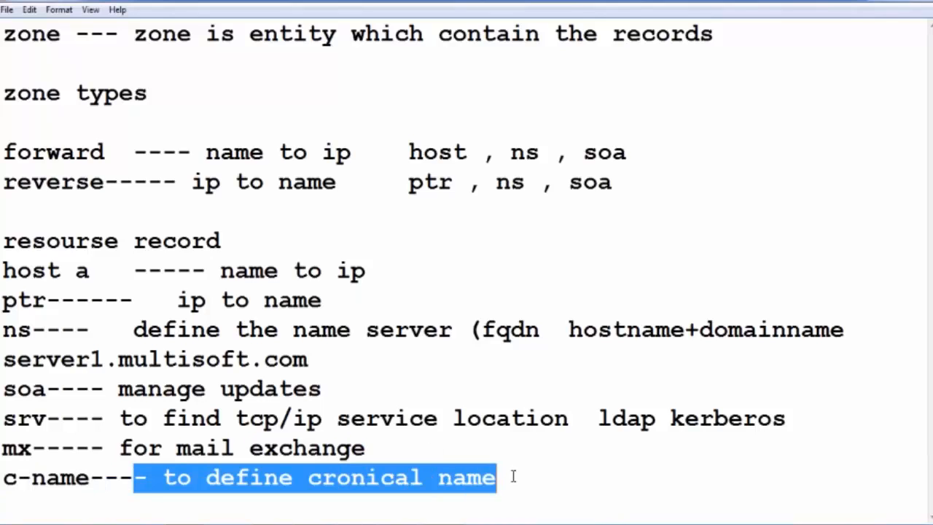
left_click(519, 477)
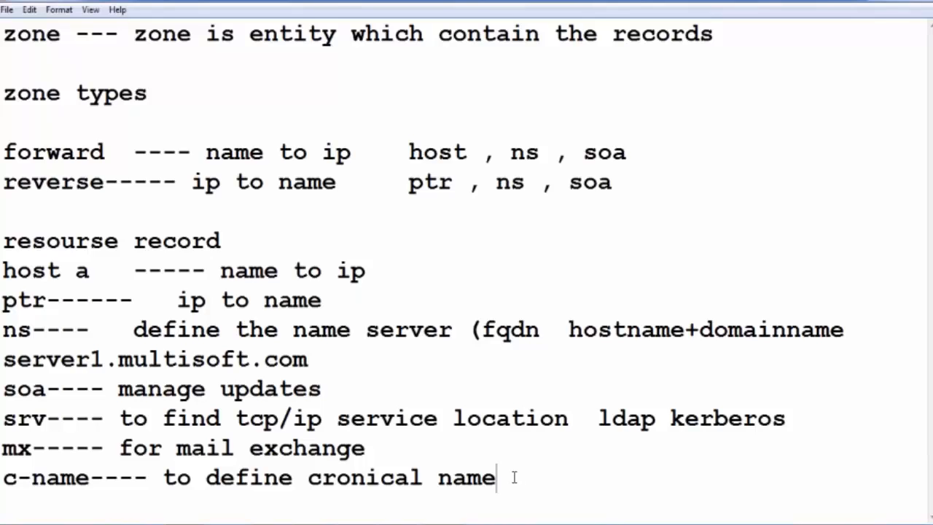
left_click_drag(514, 476, 249, 447)
left_click(250, 447)
left_click(513, 475)
double_click(514, 477)
left_click(640, 501)
left_click(568, 483)
type("(nick")
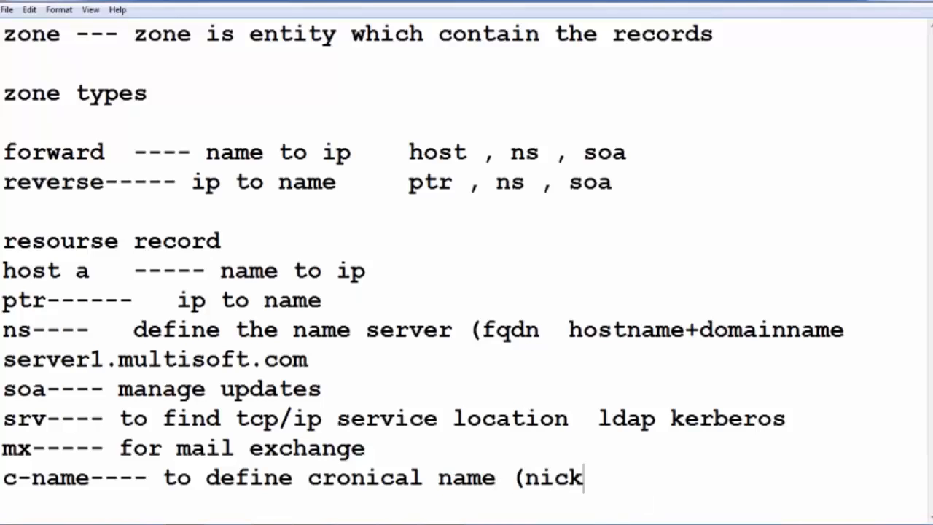
type(" n")
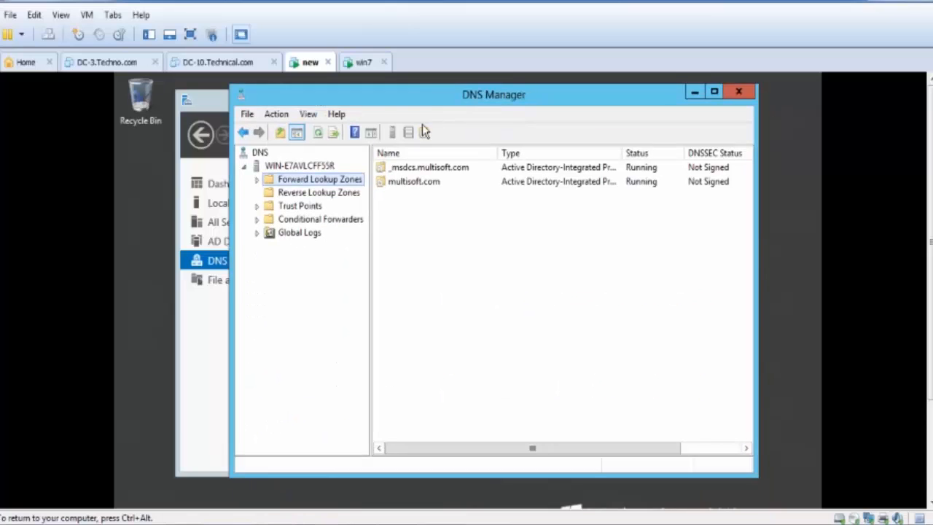
- In DNS Manager, expand Forward Lookup Zones and open the multisoft.com zone to view its records
double_click(334, 183)
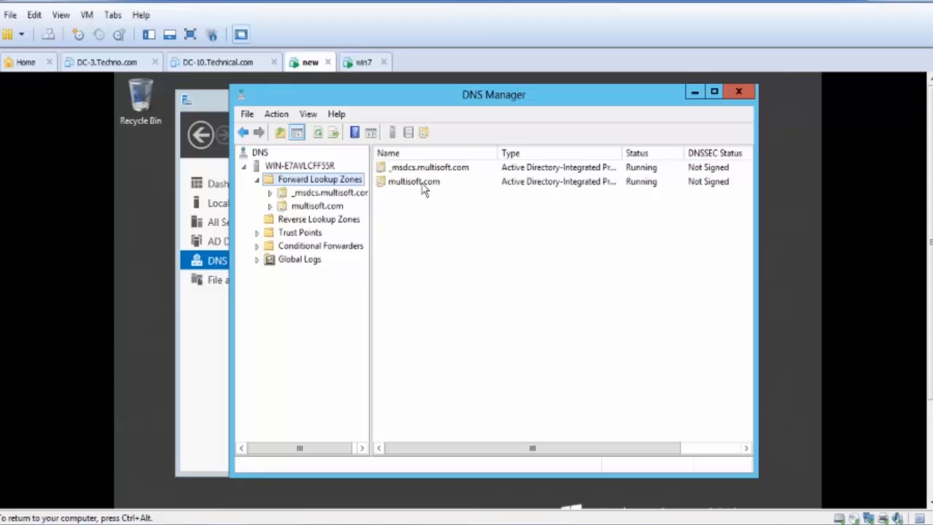
double_click(400, 185)
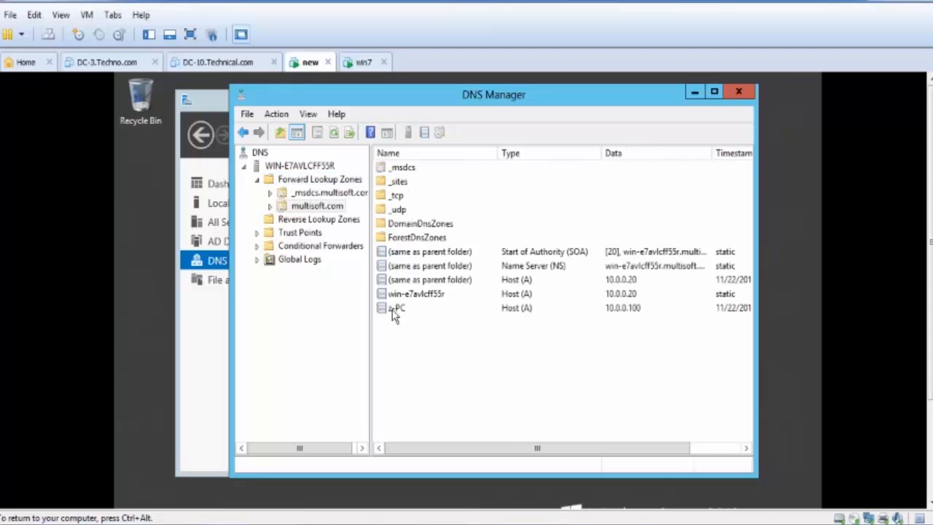
- View the properties of the z-PC host (A) record and the zone's name server (NS) record, closing each without changes
left_click(510, 309)
double_click(513, 309)
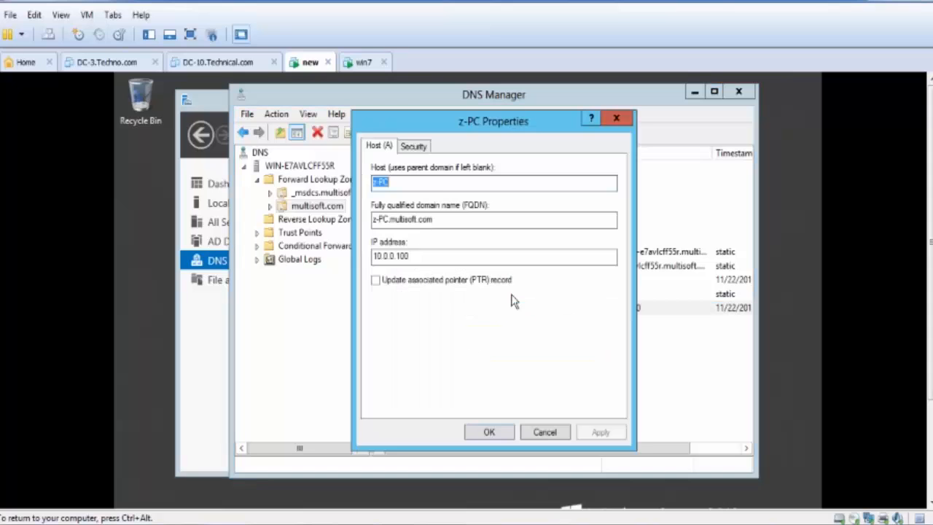
left_click(548, 431)
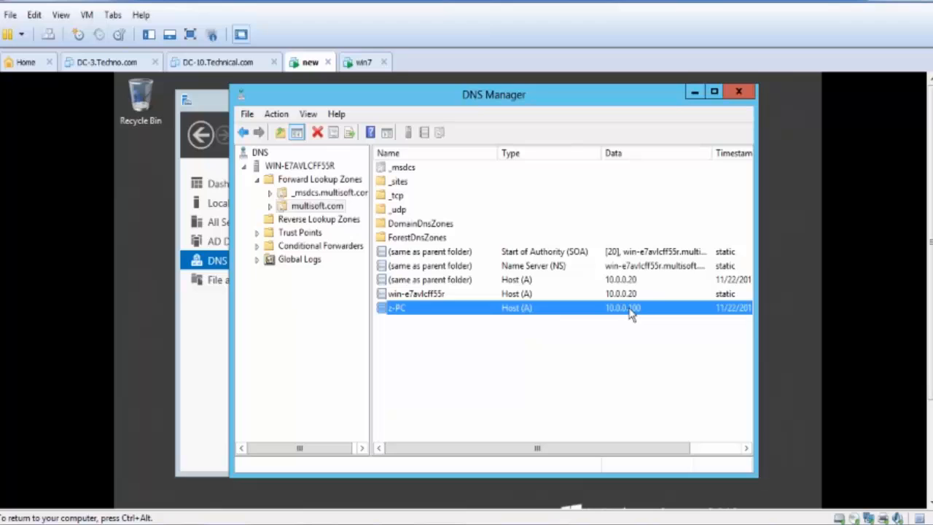
left_click(550, 350)
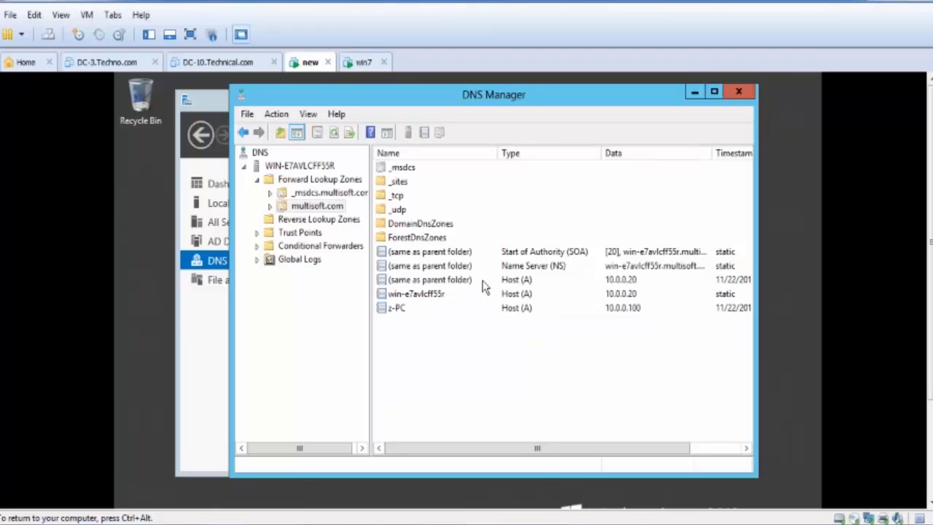
double_click(441, 265)
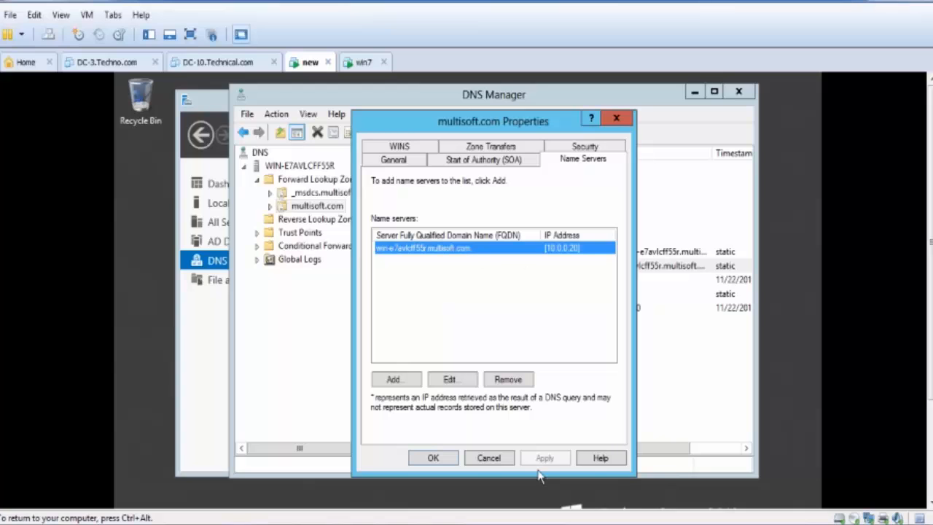
left_click(488, 458)
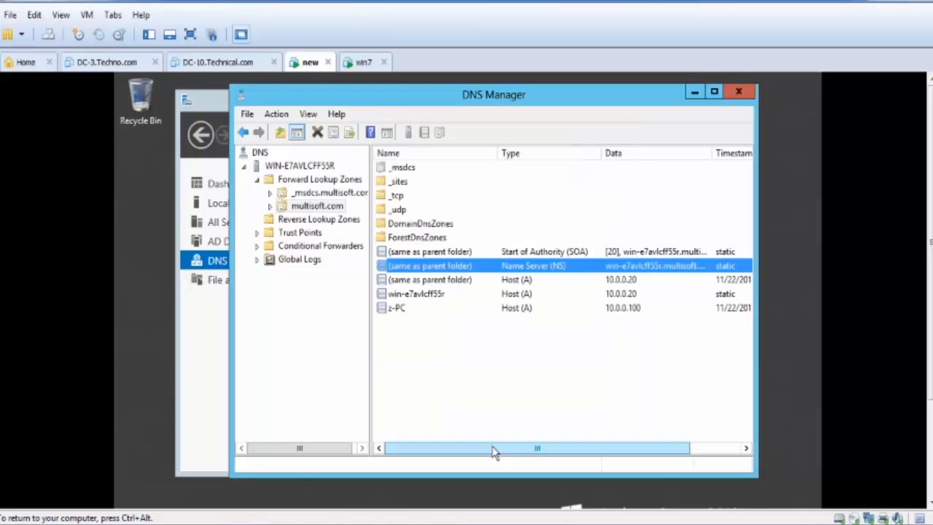
- Open the Start of Authority (SOA) record and highlight its refresh interval, retry interval, expiry and minimum TTL values
double_click(485, 250)
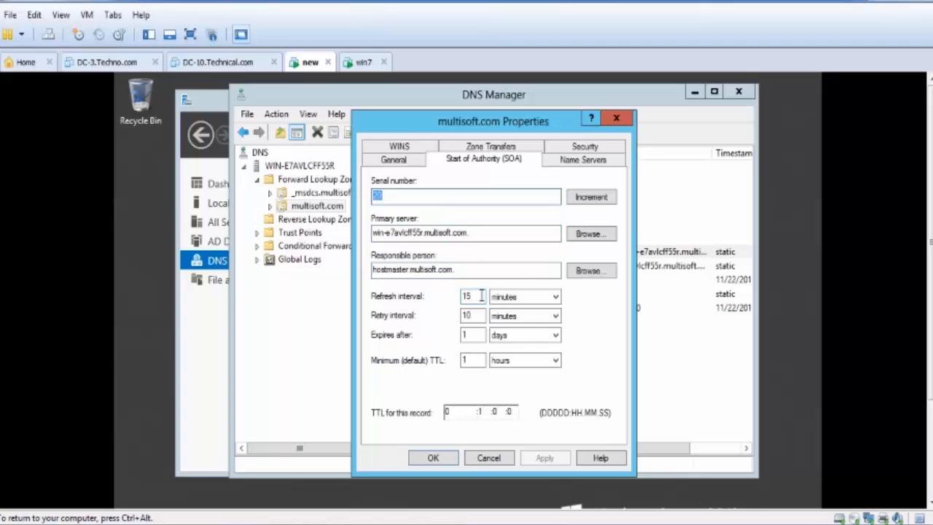
left_click_drag(475, 297, 457, 297)
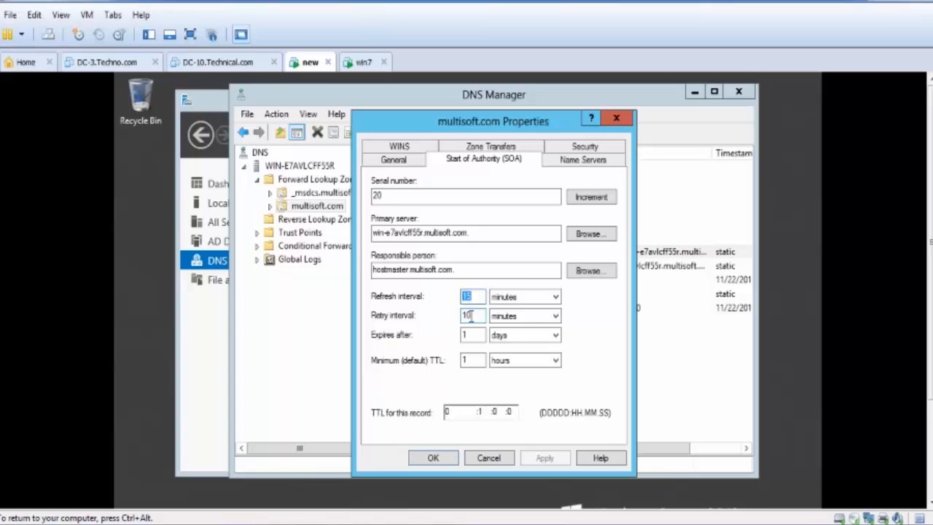
left_click_drag(478, 314, 456, 315)
left_click(471, 334)
left_click_drag(471, 334, 457, 334)
left_click(468, 359)
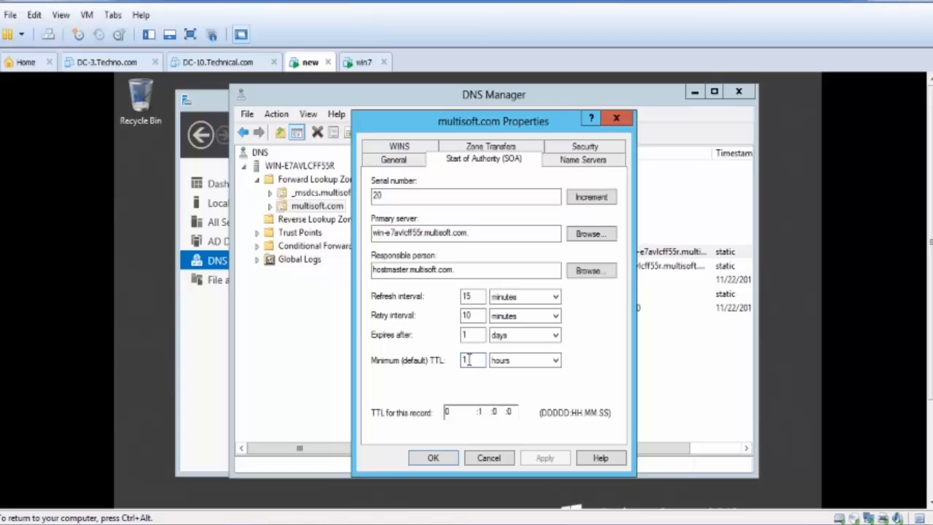
left_click_drag(468, 360, 453, 362)
- Highlight the SOA serial number, cancel the properties, and briefly reopen the SOA record for another look before cancelling again
left_click_drag(394, 201, 377, 201)
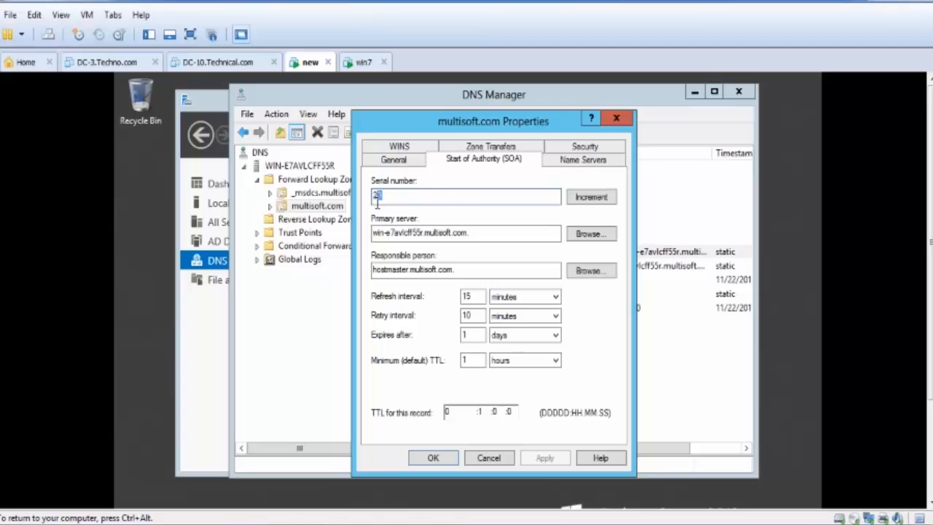
left_click(388, 202)
left_click_drag(398, 195, 359, 198)
left_click(492, 459)
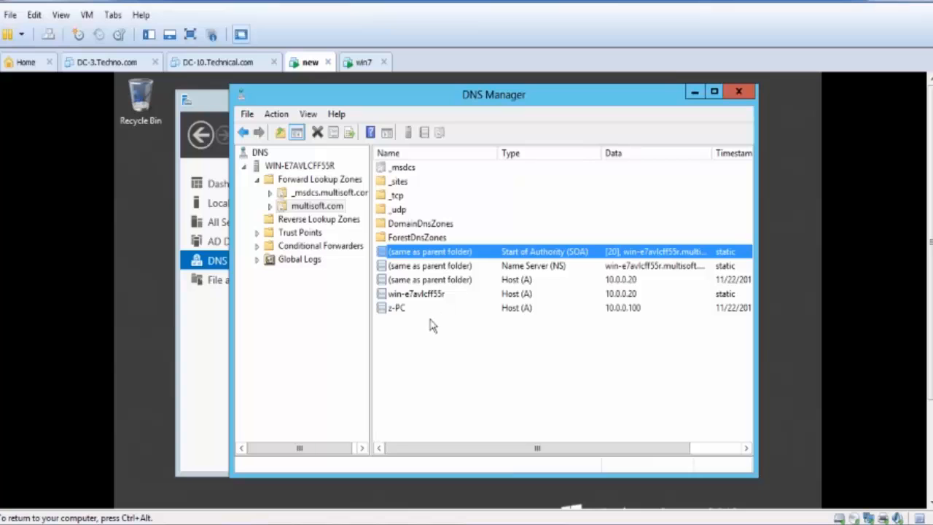
double_click(531, 255)
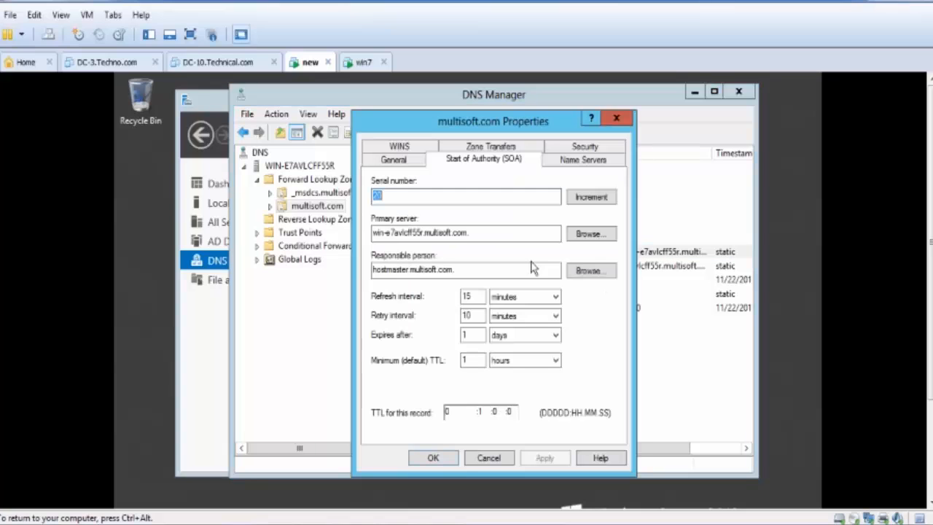
left_click(499, 461)
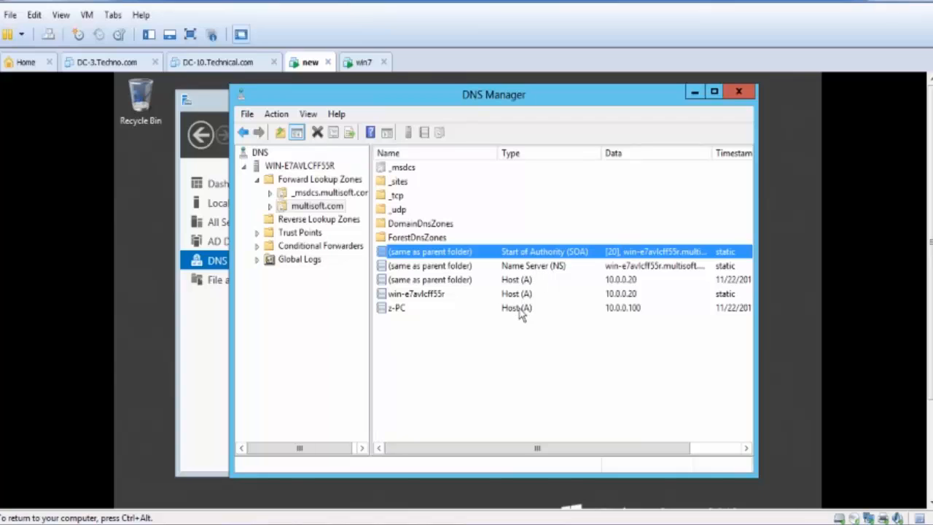
- View the contents of Reverse Lookup Zones, and of Forward Lookup Zones along with its available commands
left_click(331, 220)
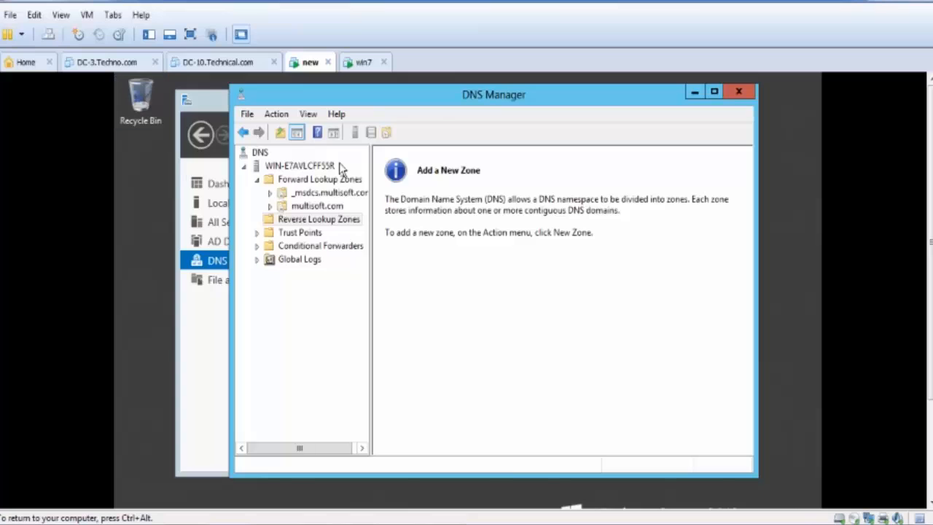
left_click_drag(433, 96, 432, 115)
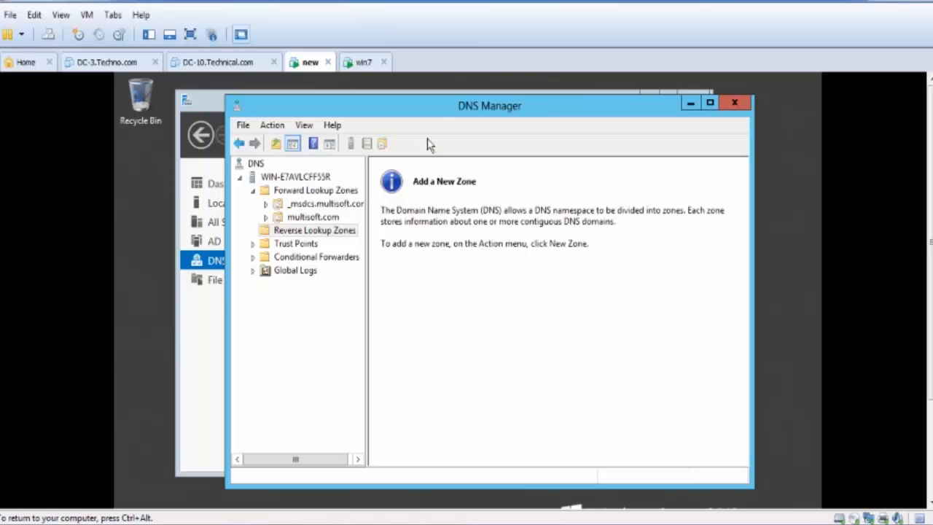
left_click_drag(430, 110, 427, 94)
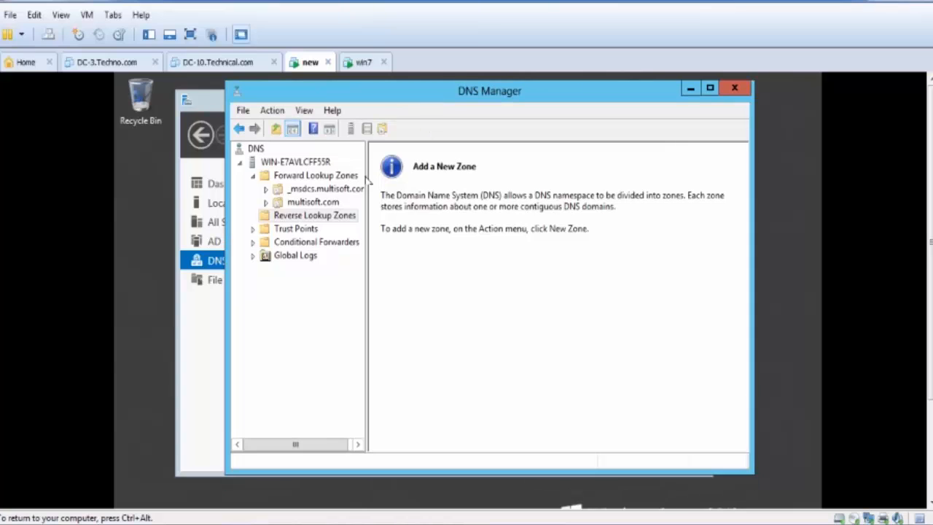
left_click(306, 176)
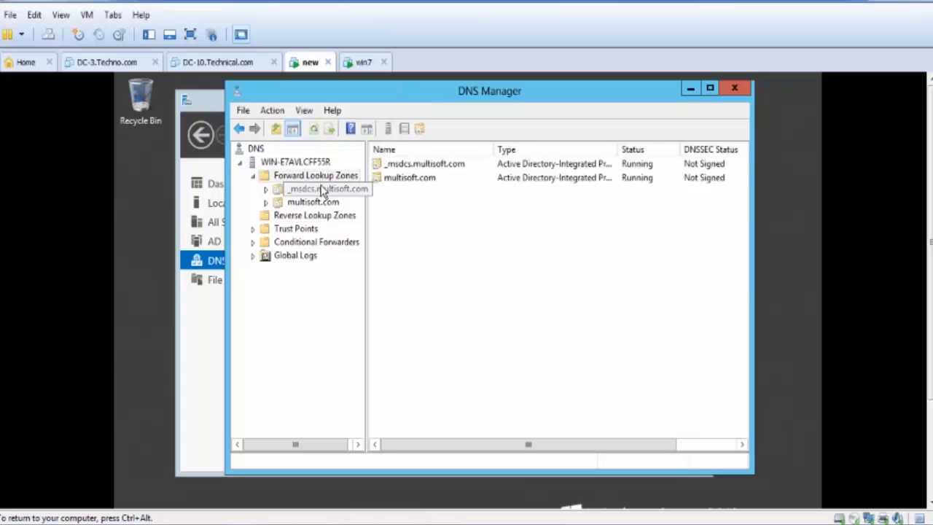
right_click(307, 180)
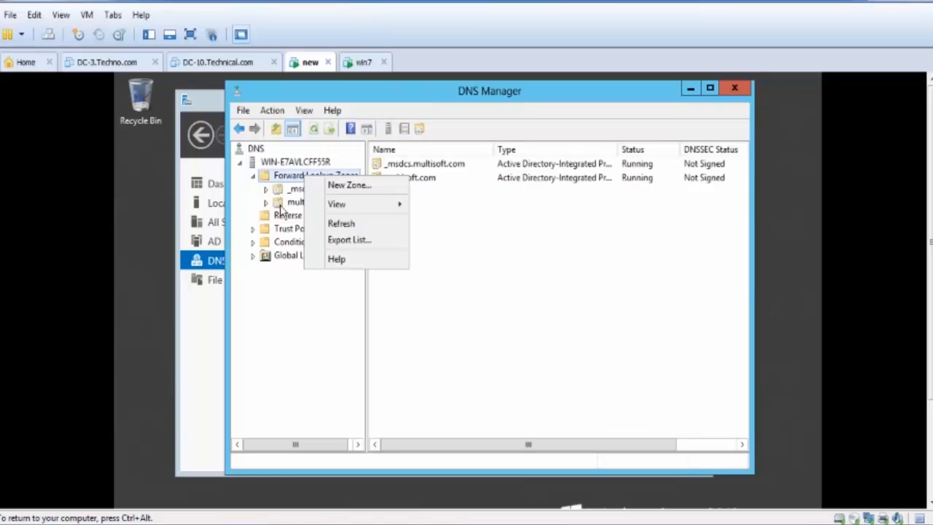
left_click(328, 260)
left_click(312, 216)
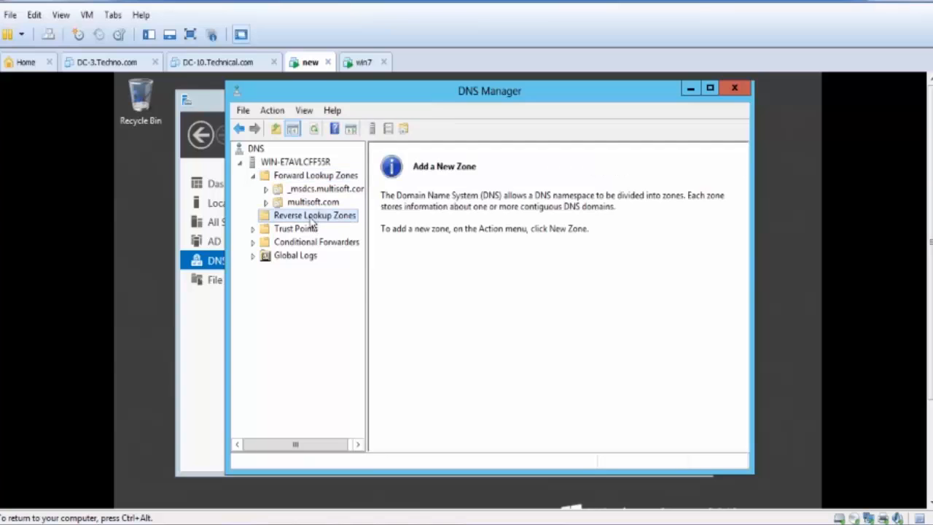
right_click(310, 218)
left_click(354, 227)
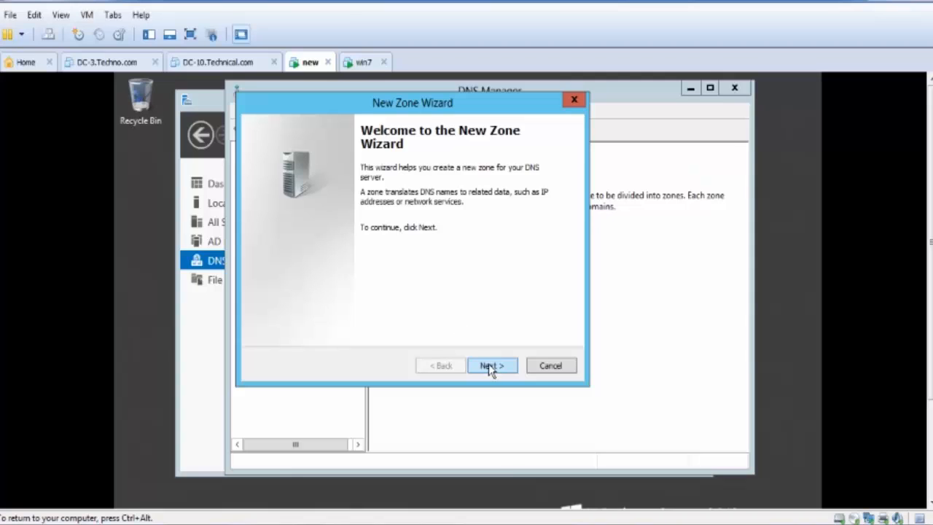
left_click(540, 366)
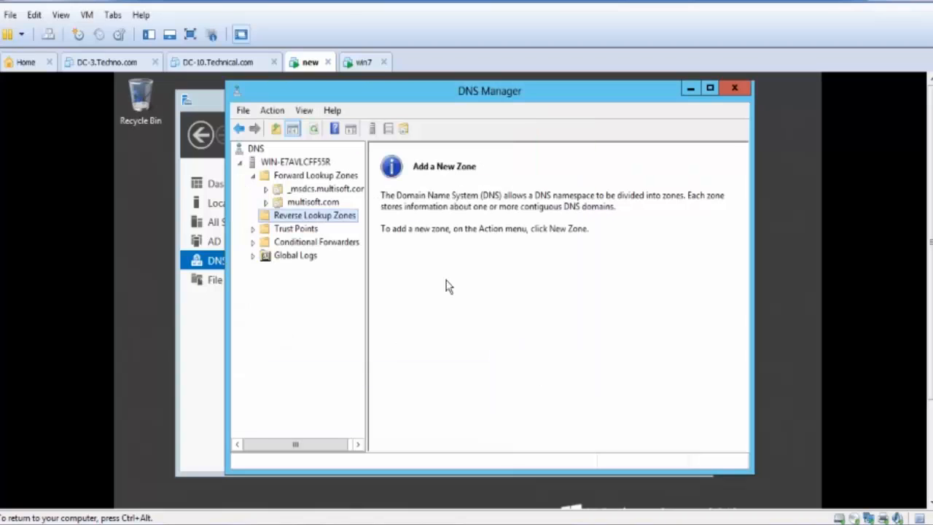
right_click(284, 179)
left_click(352, 270)
right_click(298, 163)
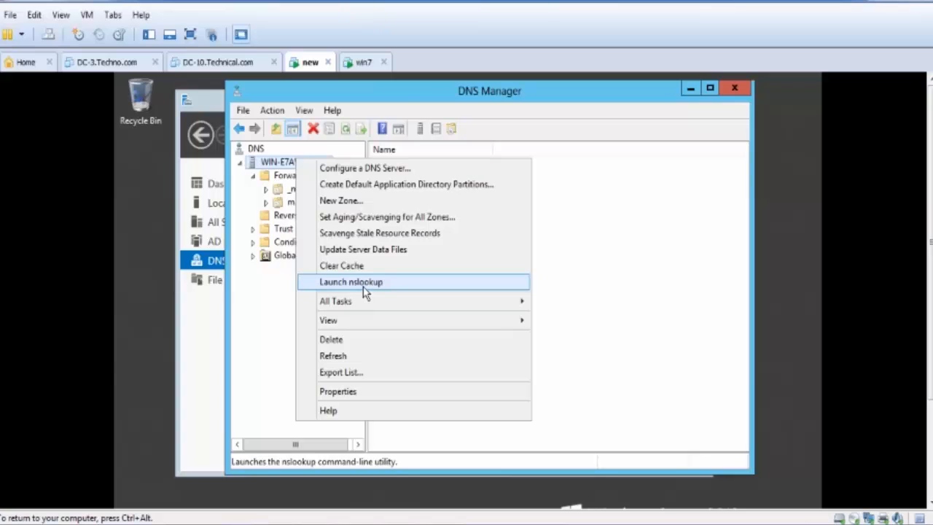
left_click(269, 252)
- Launch nslookup for the DNS server and look up multisoft.com
right_click(281, 162)
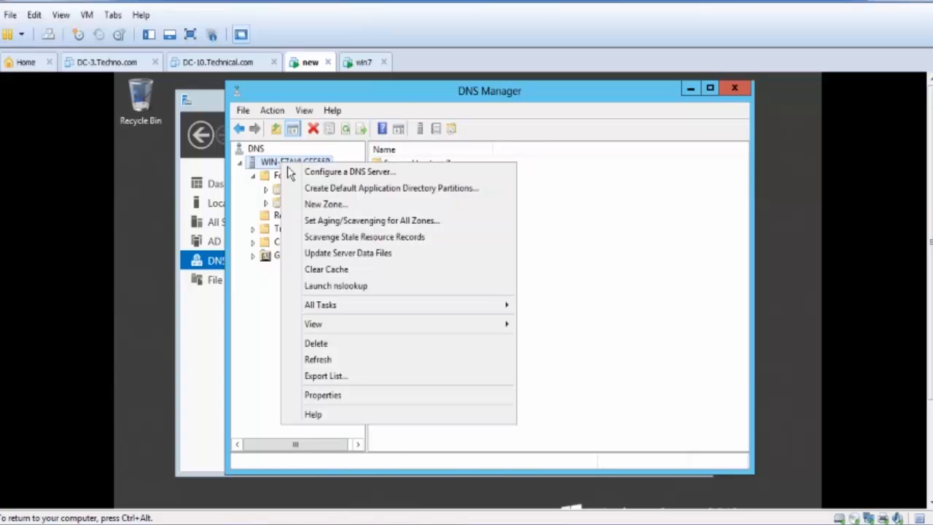
left_click(339, 286)
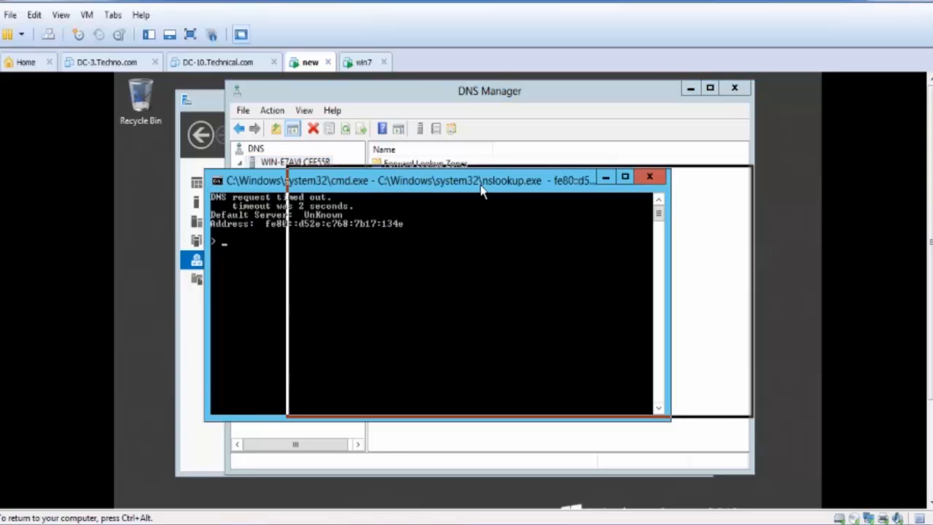
left_click_drag(399, 192, 464, 192)
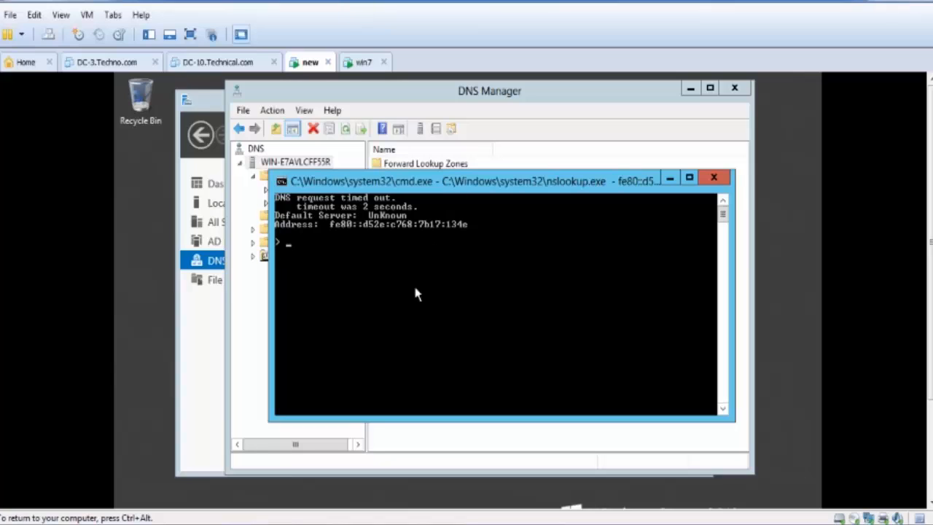
type("multisoft.com")
key("Return")
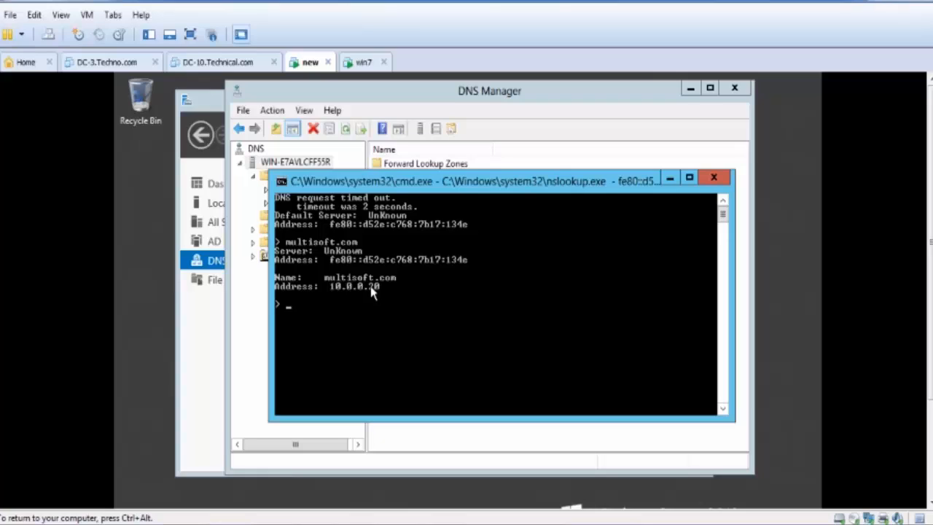
- Try a reverse lookup of 10.0.0.20 in nslookup and close the command window
type("10.0.0.20")
key("Return")
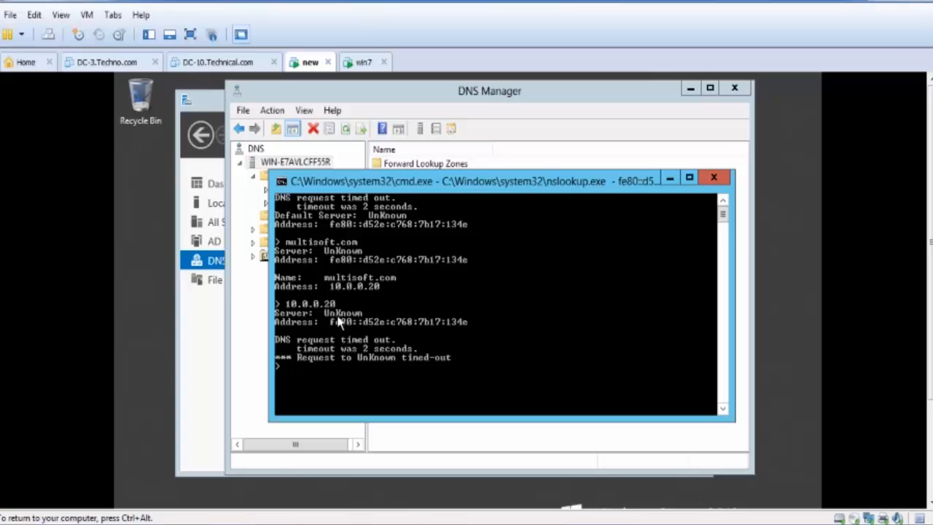
left_click(718, 179)
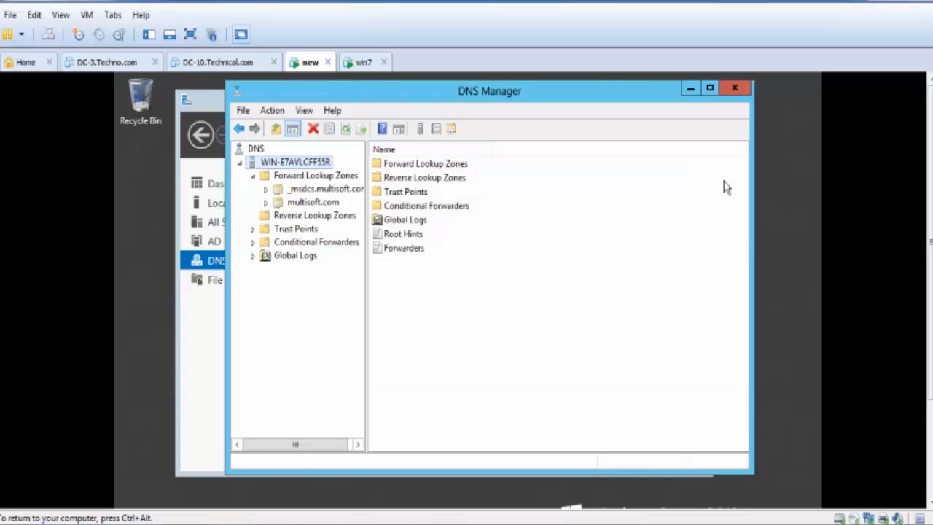
- Start a new zone under Reverse Lookup Zones and proceed to the zone type choices, moving the wizard clear of the zone tree
left_click(326, 221)
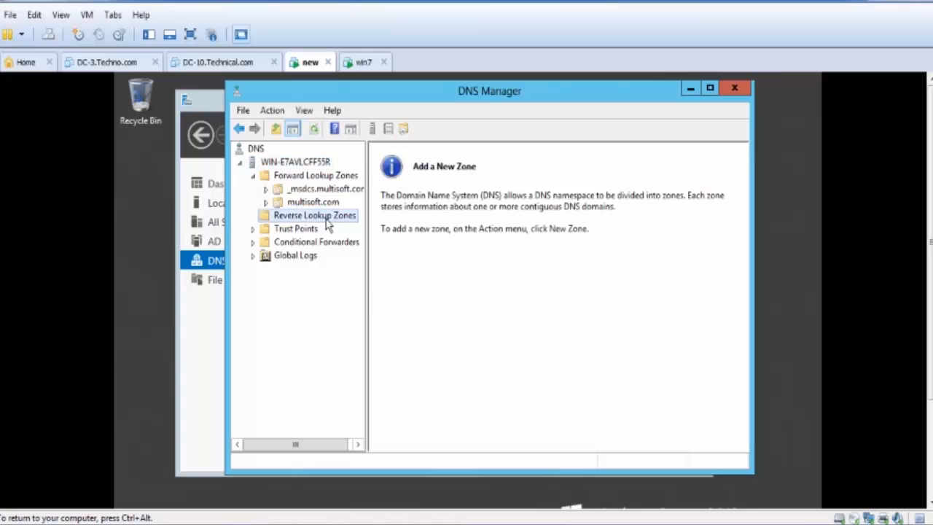
right_click(327, 226)
left_click(390, 230)
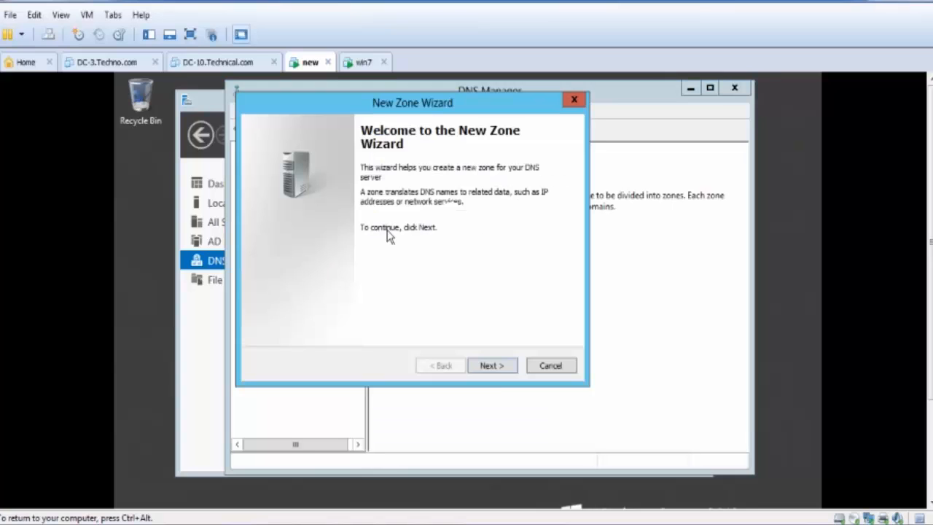
left_click(498, 372)
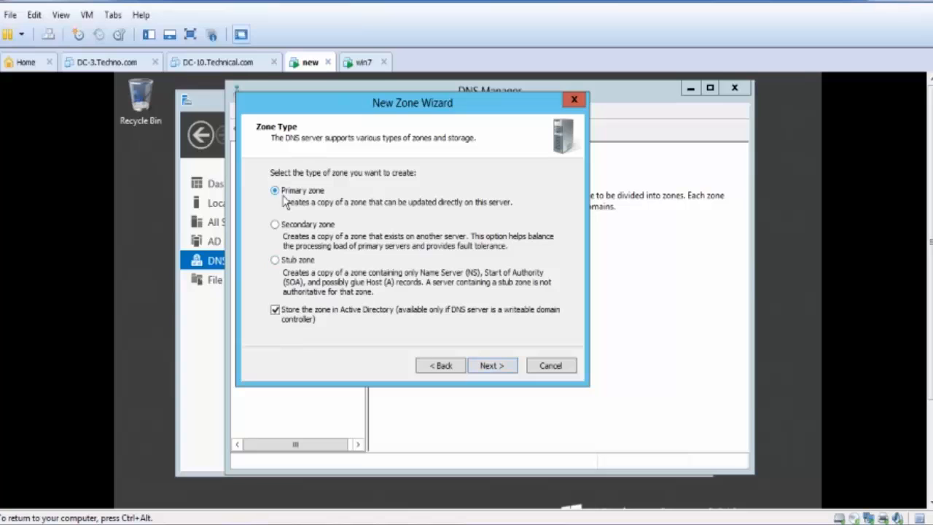
left_click_drag(385, 103, 495, 108)
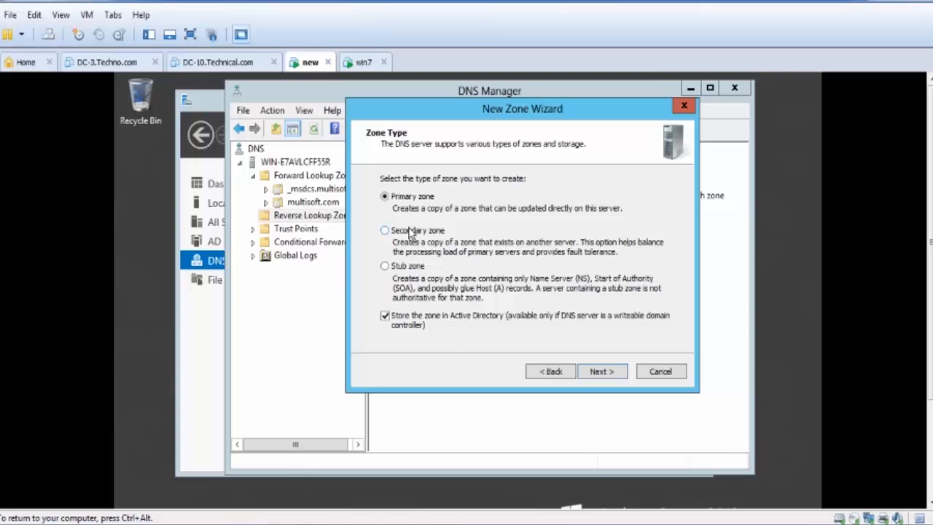
- On the win7 machine, try to open the Local Area Connection properties from Network Connections, decline the administrator prompt, and return to the new machine
left_click(363, 63)
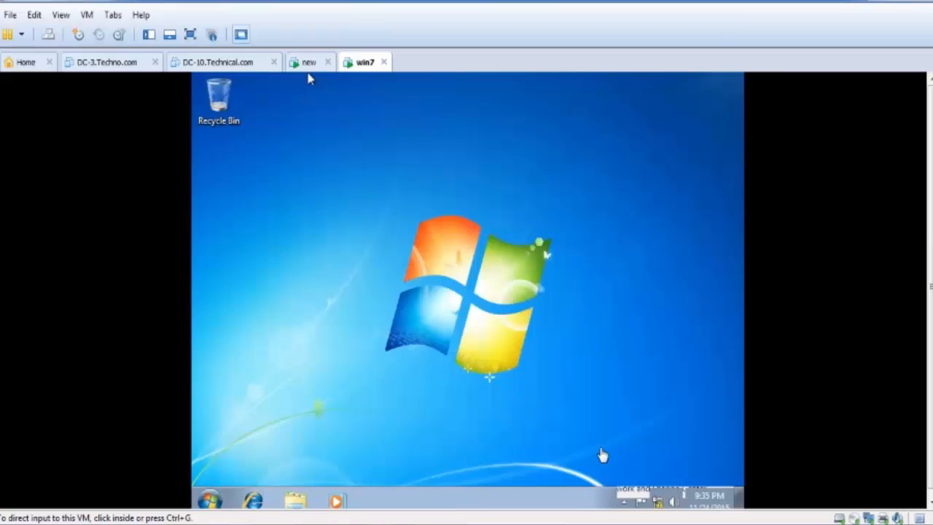
right_click(298, 78)
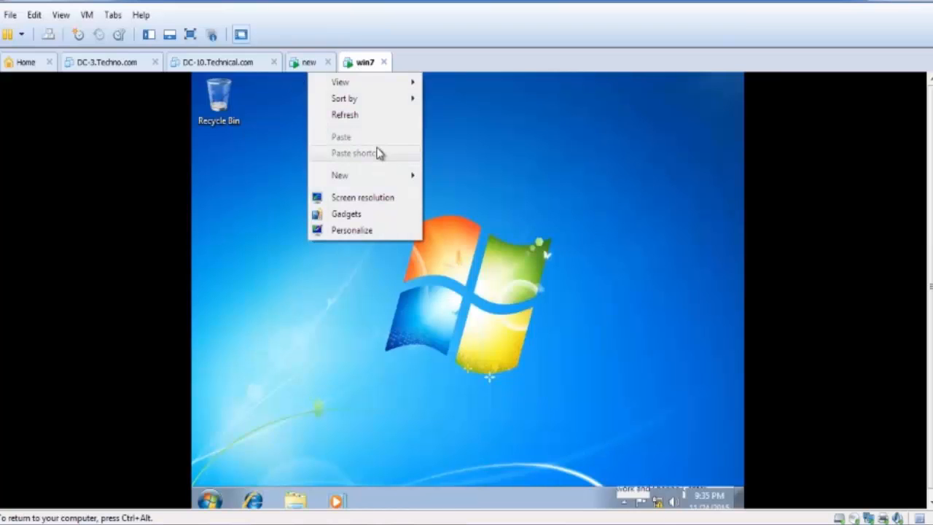
right_click(658, 501)
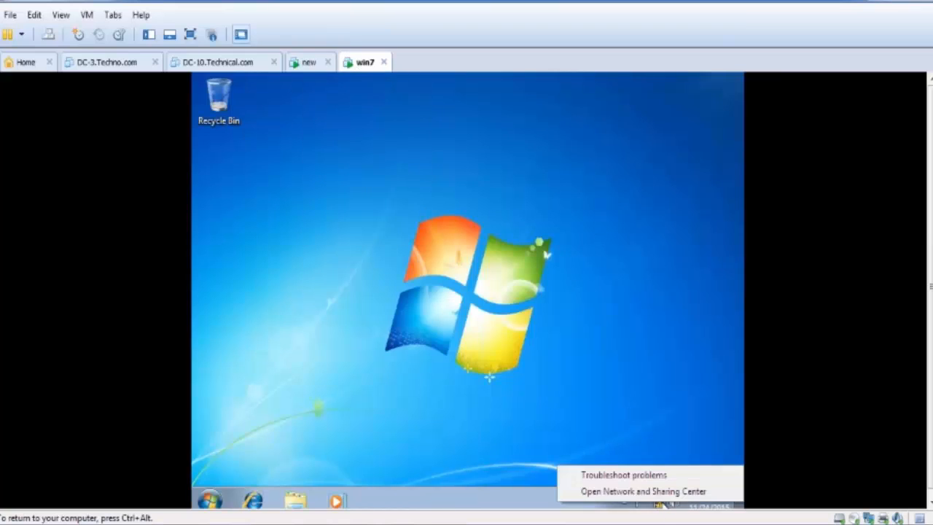
left_click(658, 492)
left_click(290, 162)
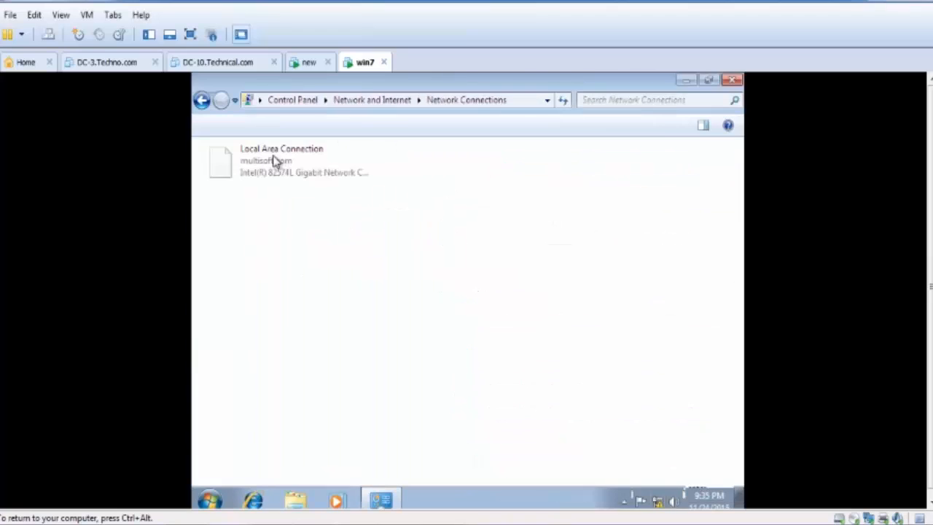
right_click(271, 167)
left_click(329, 308)
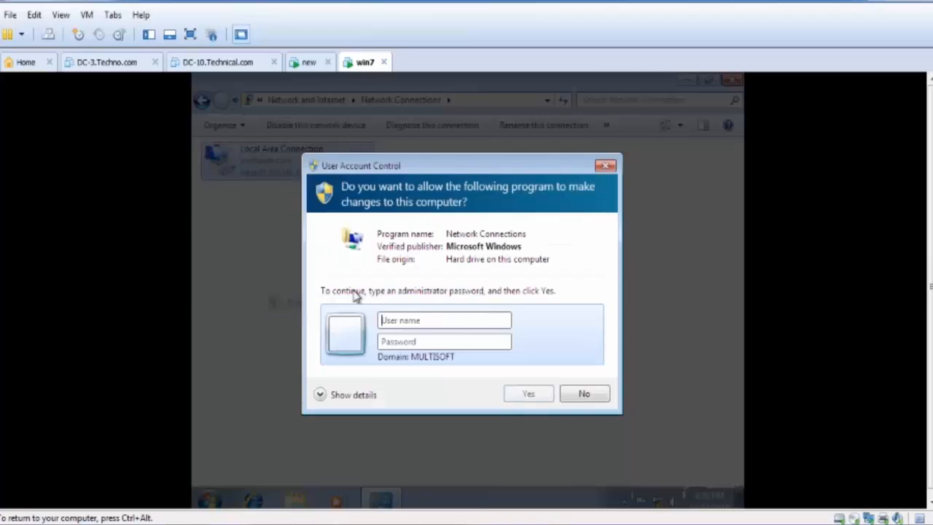
left_click(572, 393)
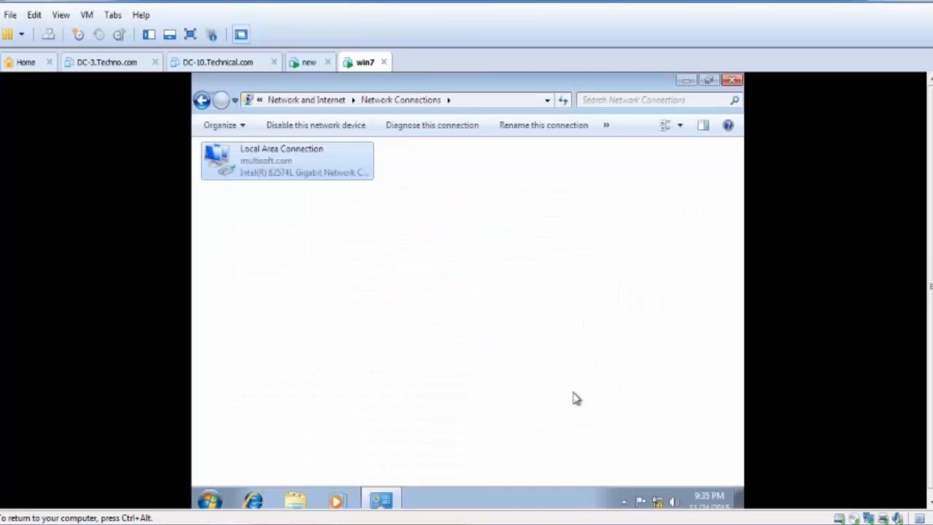
left_click(685, 80)
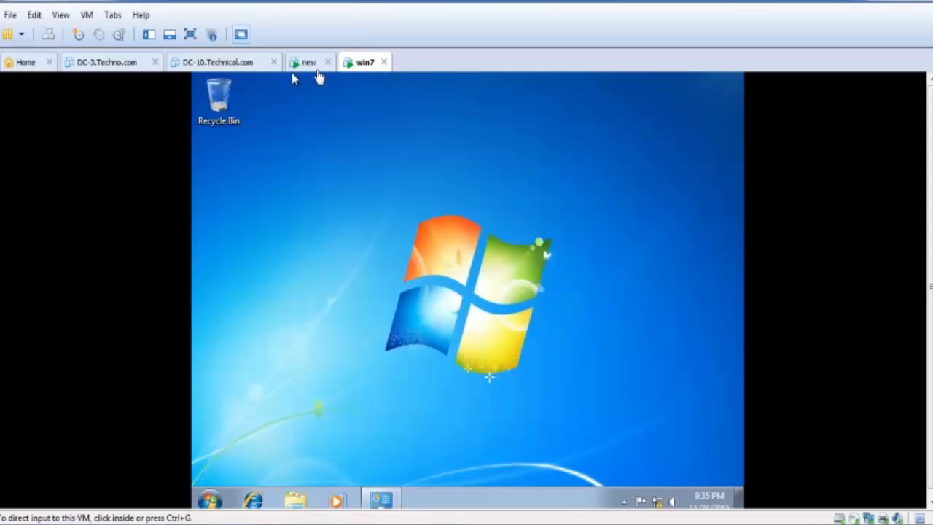
left_click(313, 64)
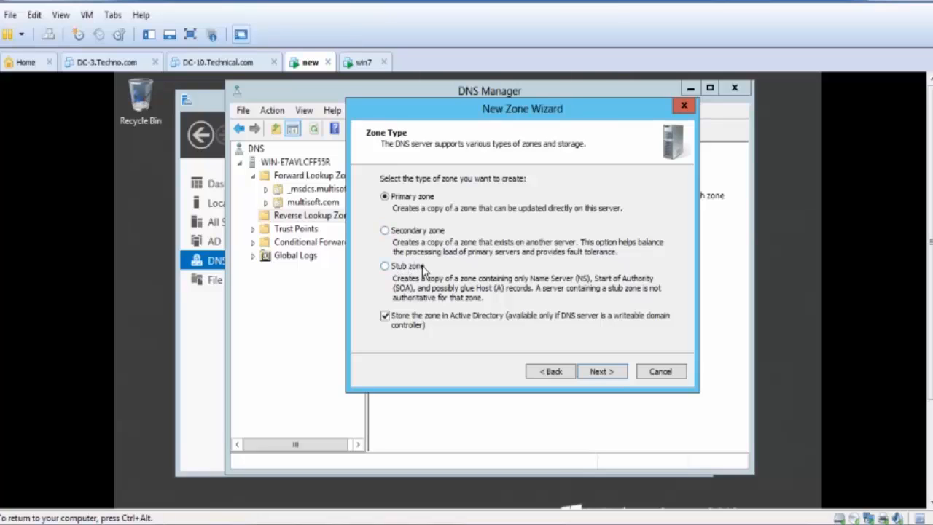
- Choose Primary zone stored in Active Directory as the new zone's type and proceed to the replication scope
key("ctrl+alt")
left_click(386, 267)
left_click(412, 199)
key("ctrl+alt")
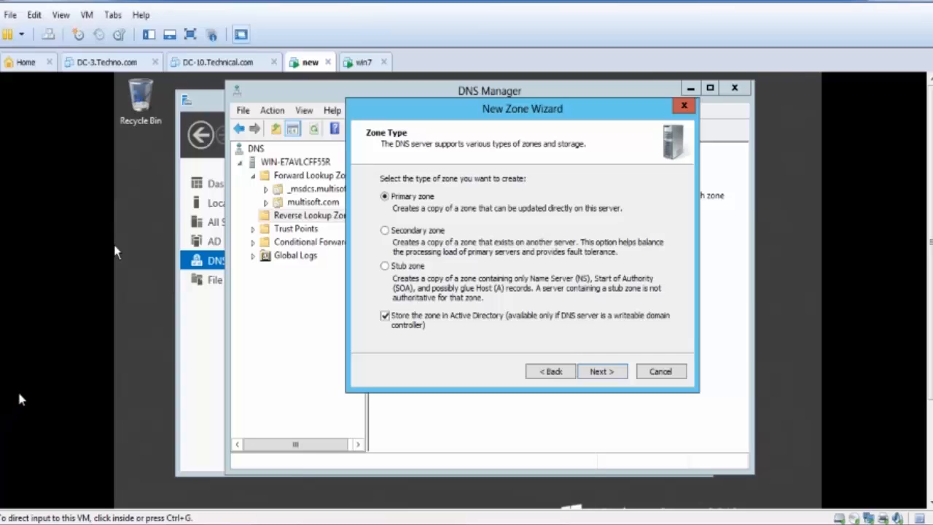
left_click(207, 316)
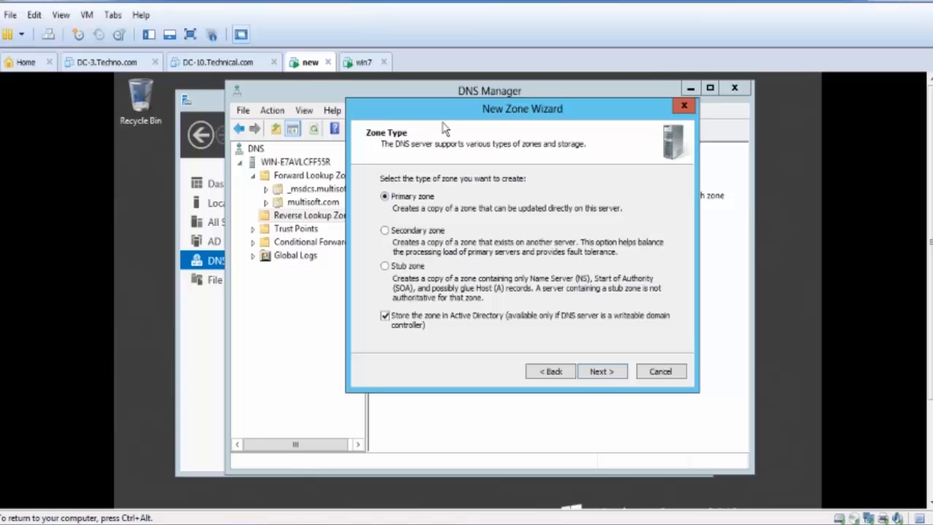
left_click_drag(439, 110, 438, 95)
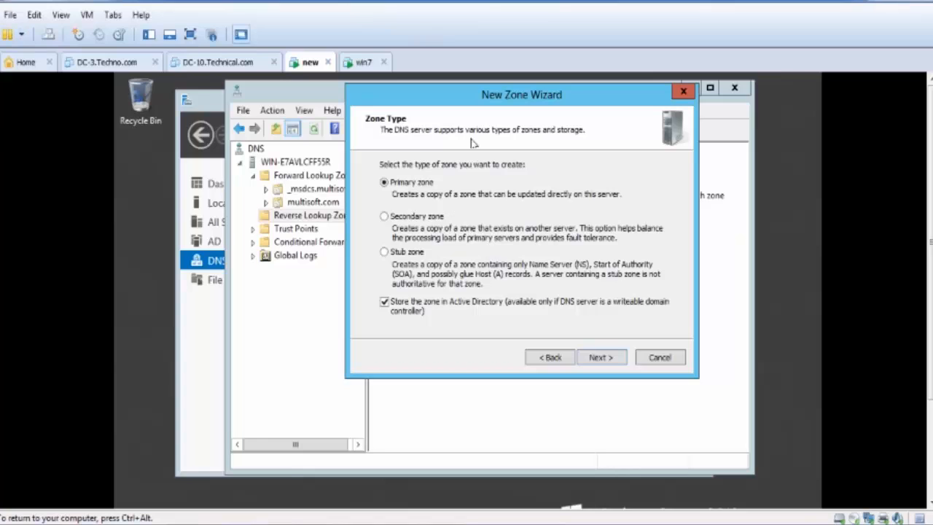
left_click(607, 357)
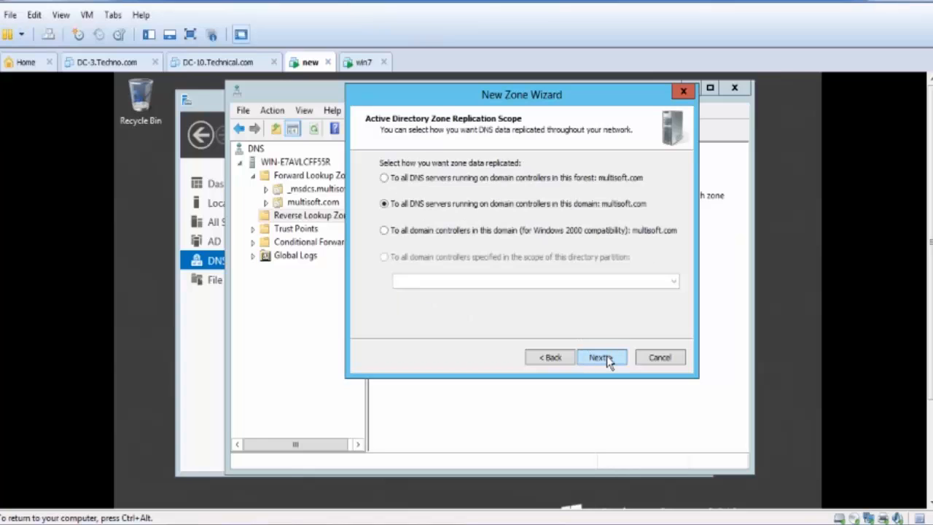
- Replicate the zone to all DNS servers on domain controllers in the multisoft.com domain and make it an IPv4 reverse lookup zone
left_click(606, 356)
left_click(552, 357)
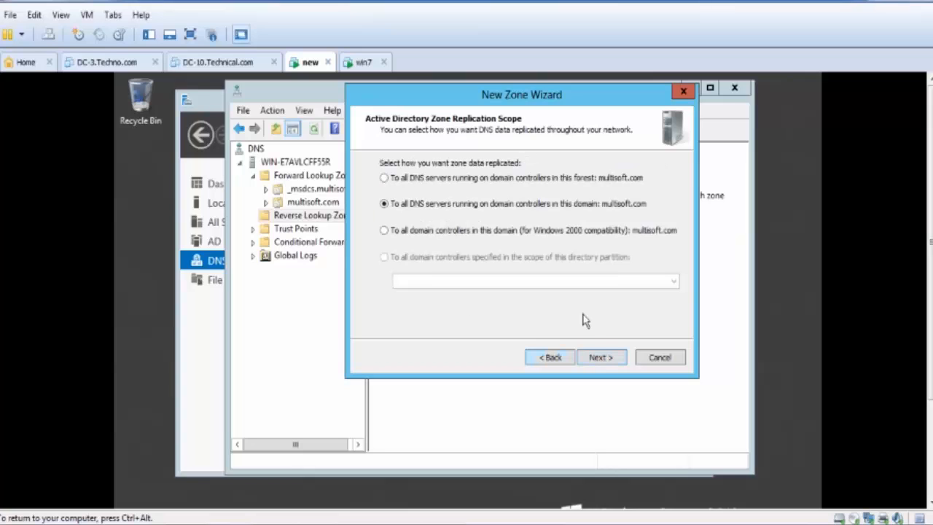
left_click(606, 358)
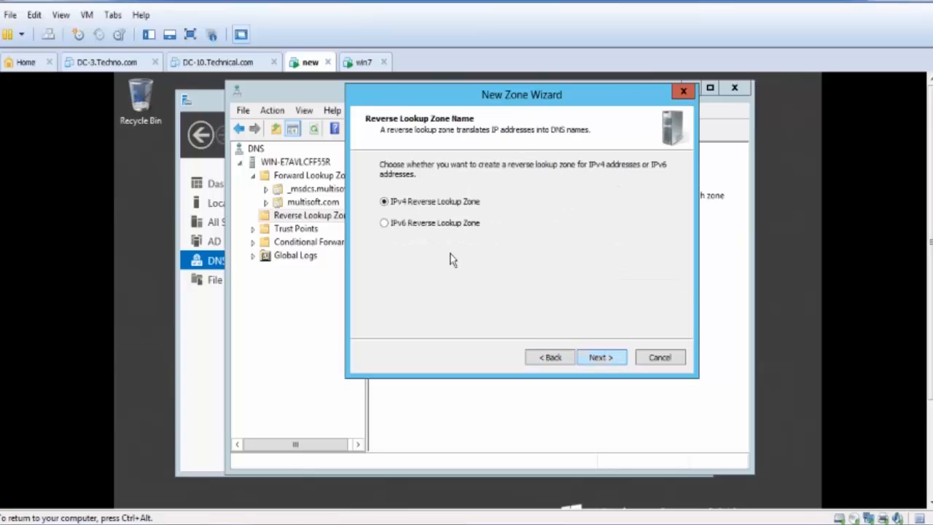
left_click(609, 359)
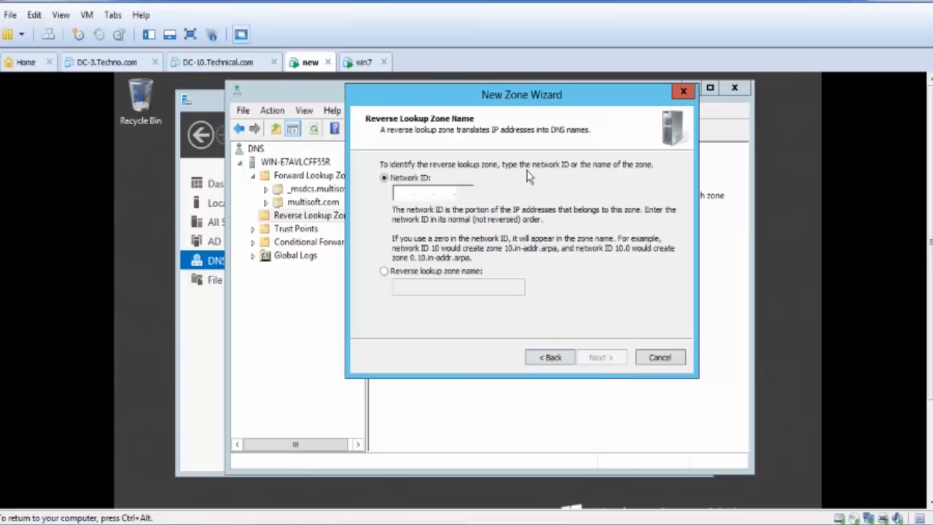
- Set the reverse lookup zone's network ID to 100.0.0 and proceed to the dynamic update options
type("10.0")
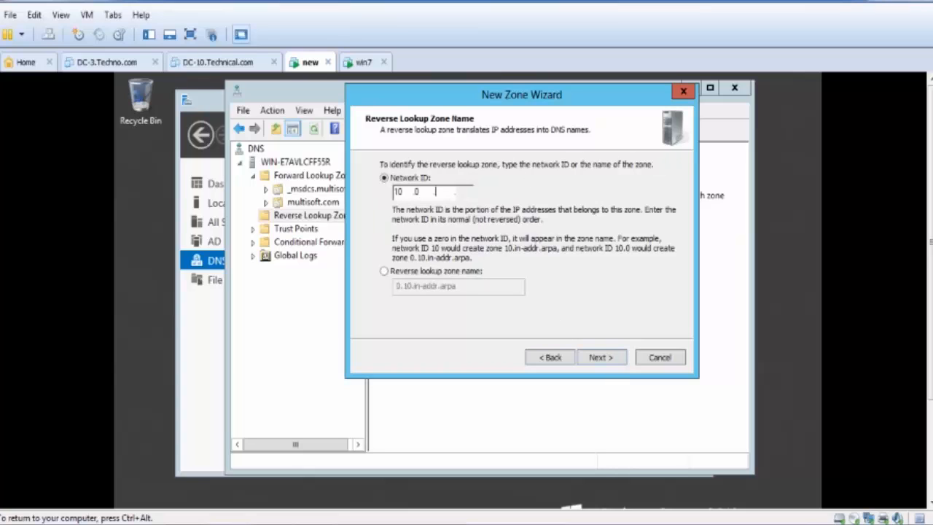
type(".0")
left_click_drag(534, 99, 529, 214)
left_click(401, 308)
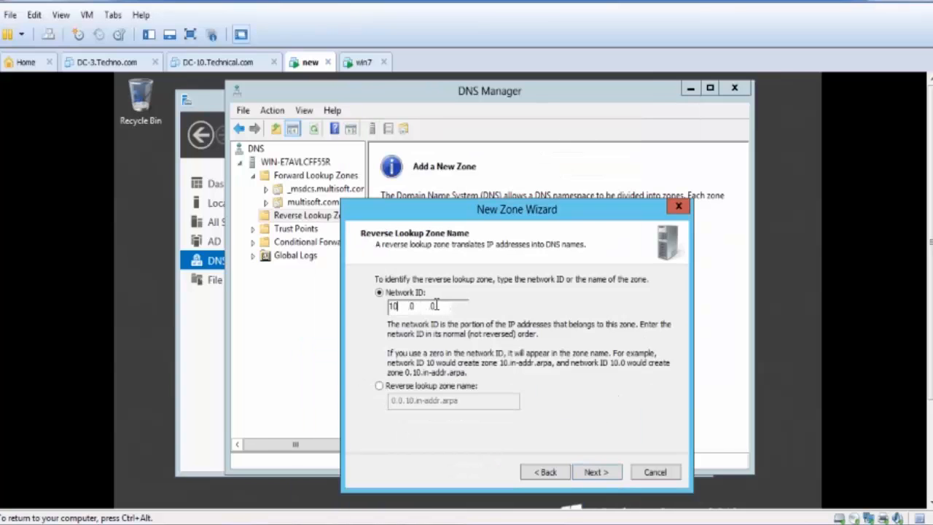
type("0")
left_click_drag(527, 221, 550, 148)
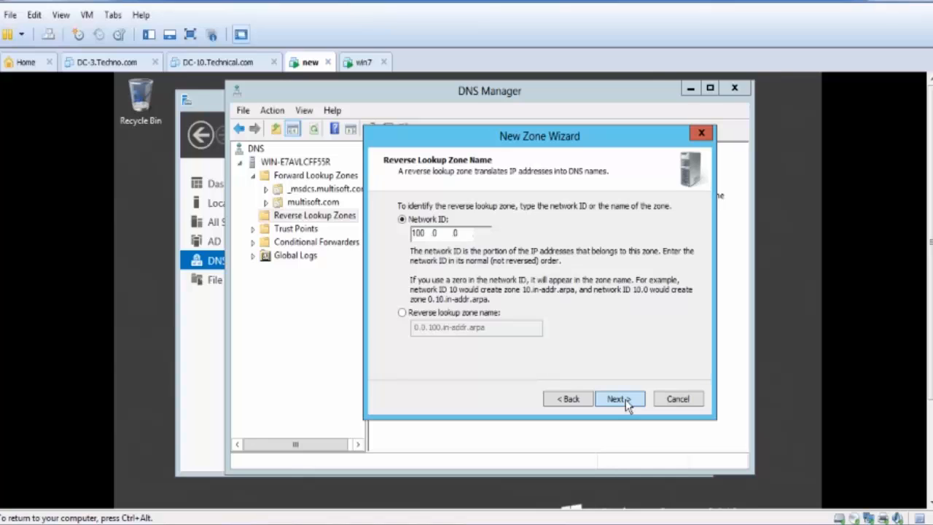
left_click(625, 405)
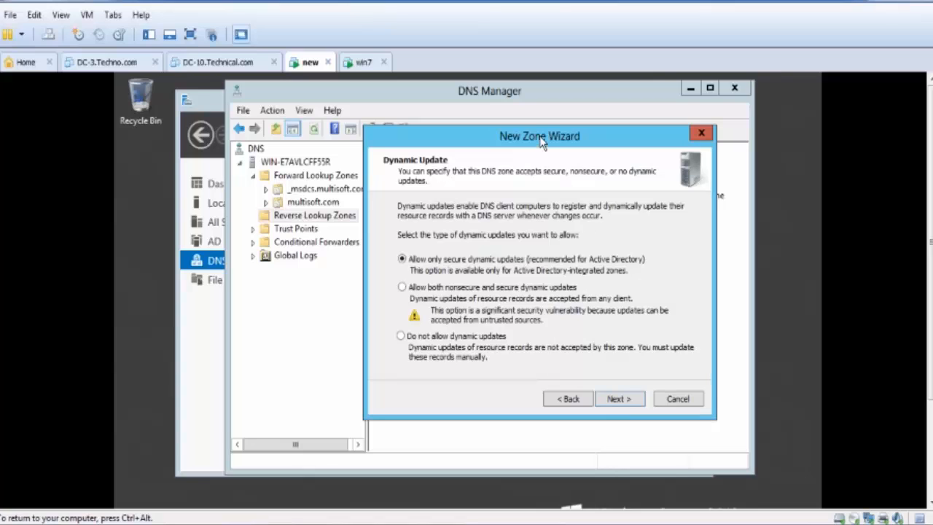
- Allow only secure dynamic updates for the zone and finish creating it
left_click_drag(542, 137, 539, 115)
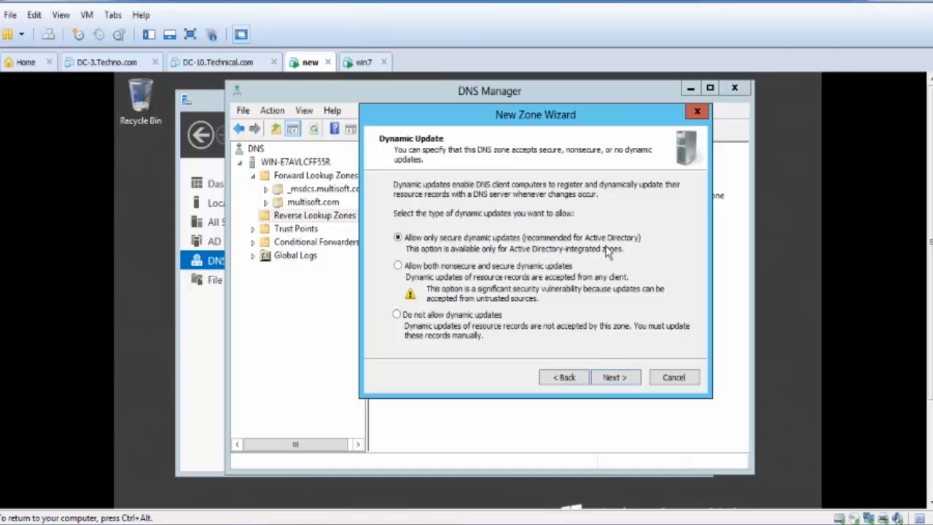
left_click(610, 380)
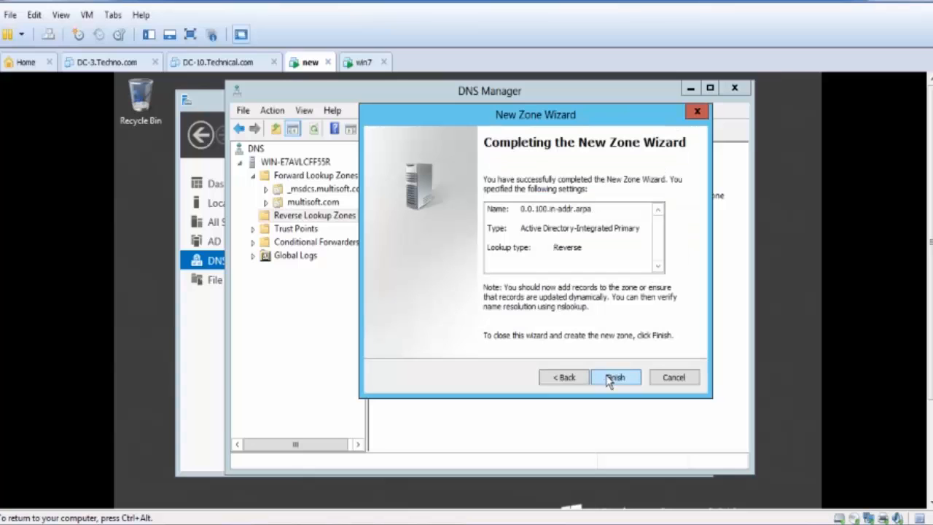
left_click(612, 377)
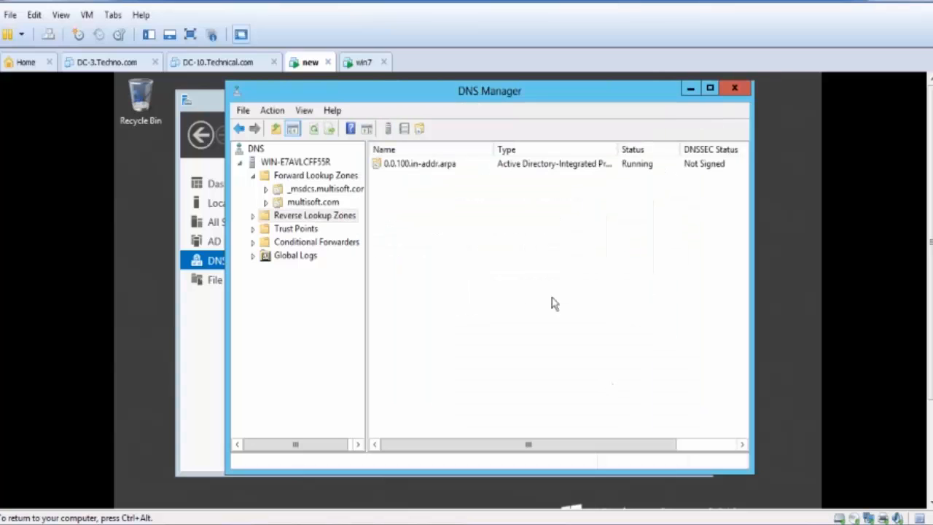
- Resolve the IP address of win-e7avlcff55r.multisoft.com in the 0.0.100.in-addr.arpa zone's name server record and apply the change
double_click(422, 166)
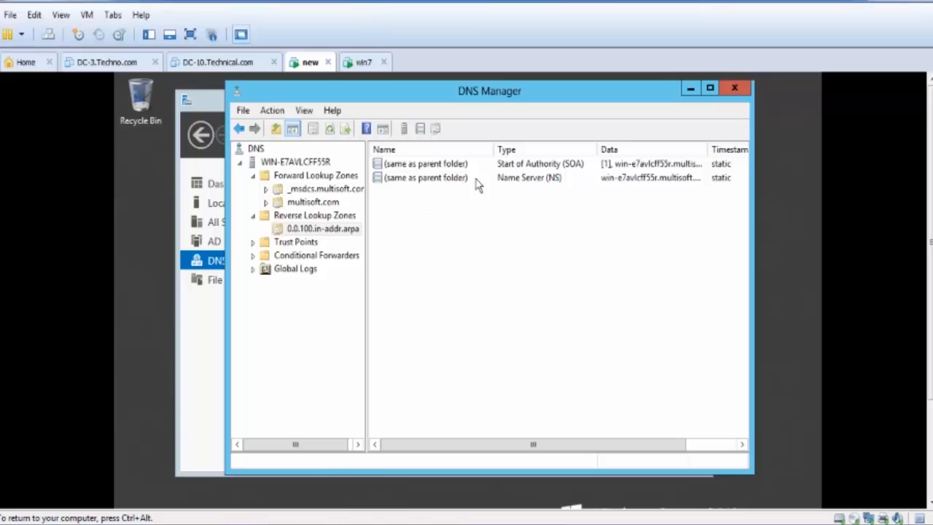
double_click(523, 182)
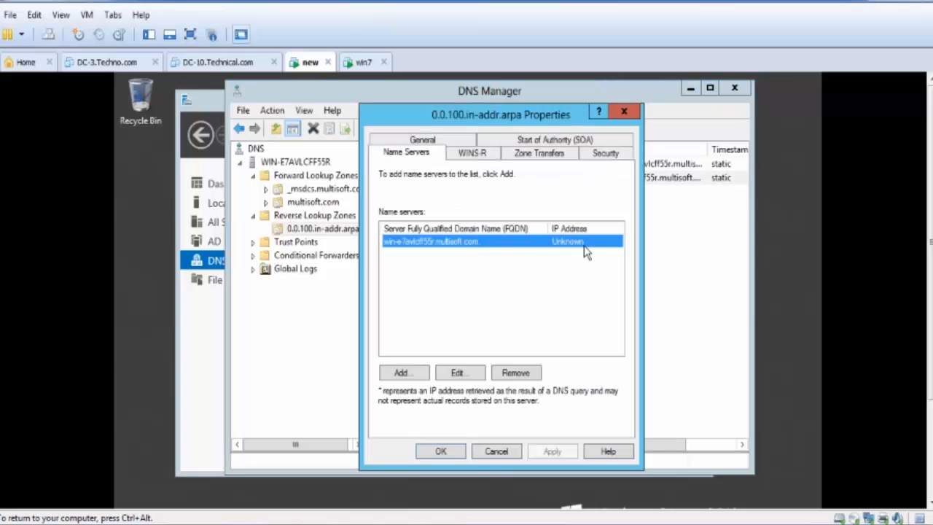
left_click(461, 372)
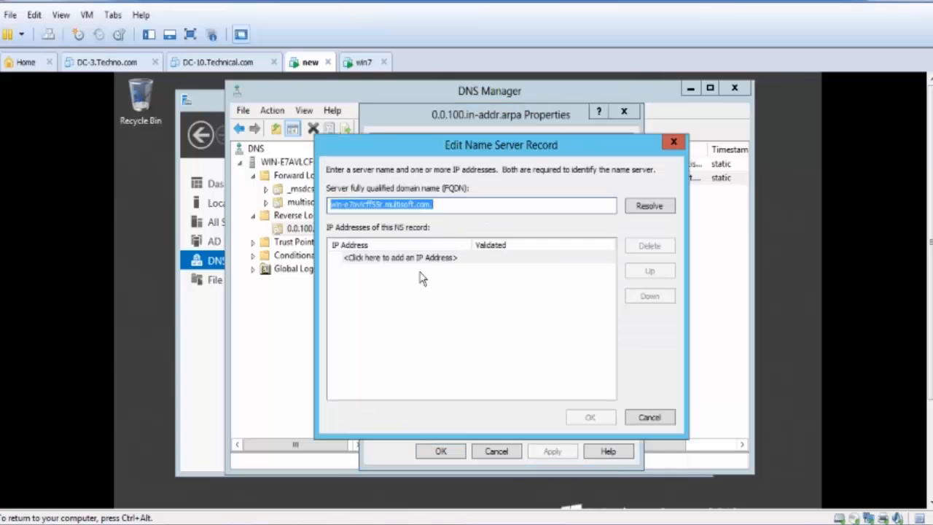
left_click(648, 206)
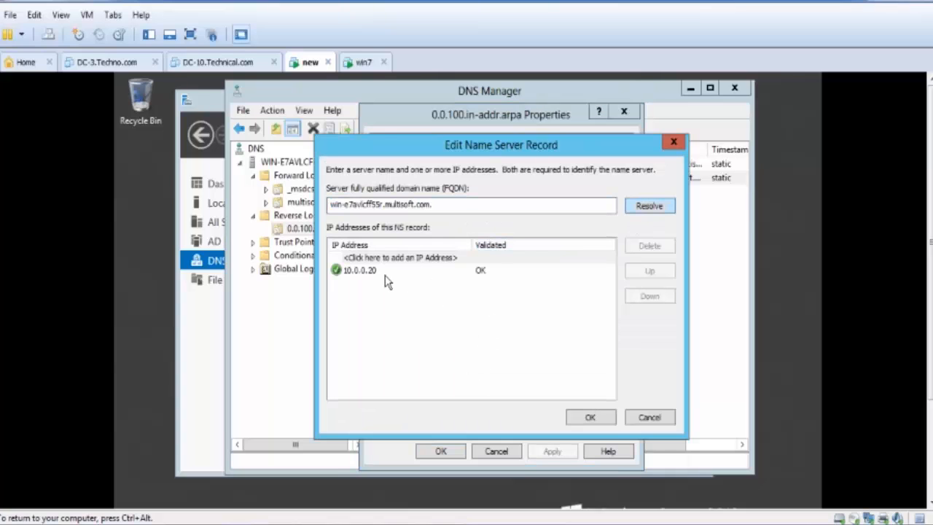
left_click(611, 425)
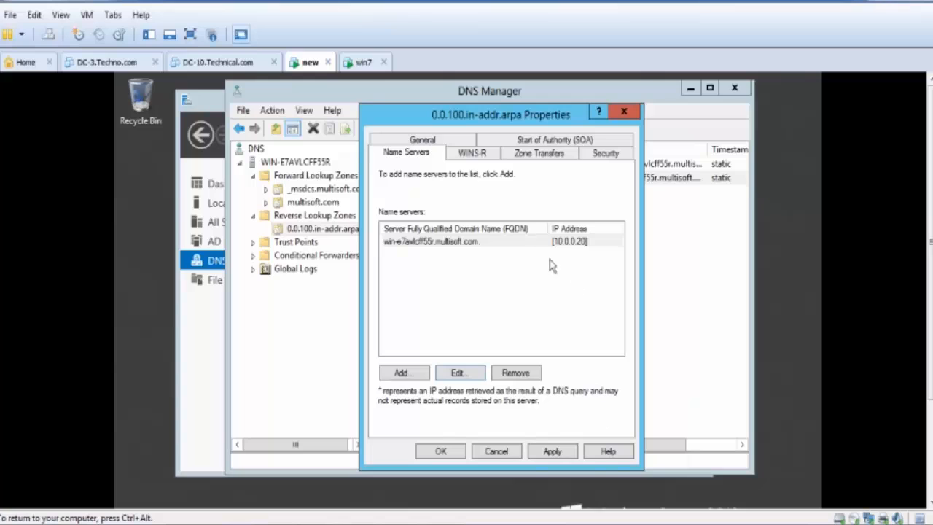
left_click(548, 451)
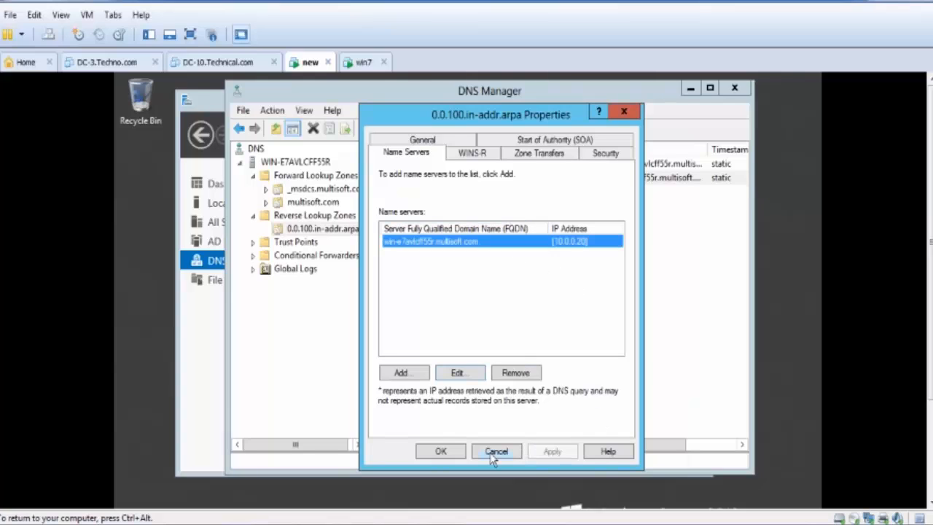
left_click(441, 451)
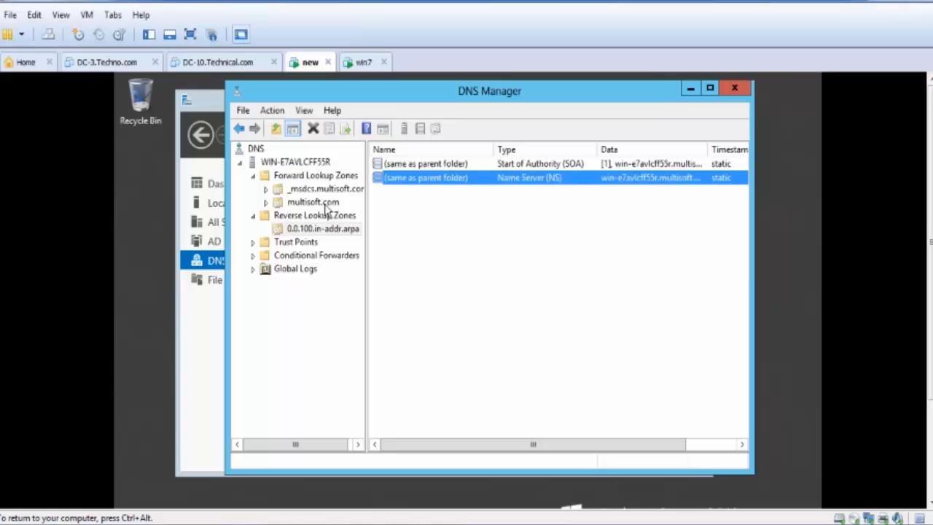
- Try to update the associated pointer (PTR) record for the z-PC host in multisoft.com and check the 0.0.100.in-addr.arpa zone for it
right_click(392, 207)
left_click(320, 203)
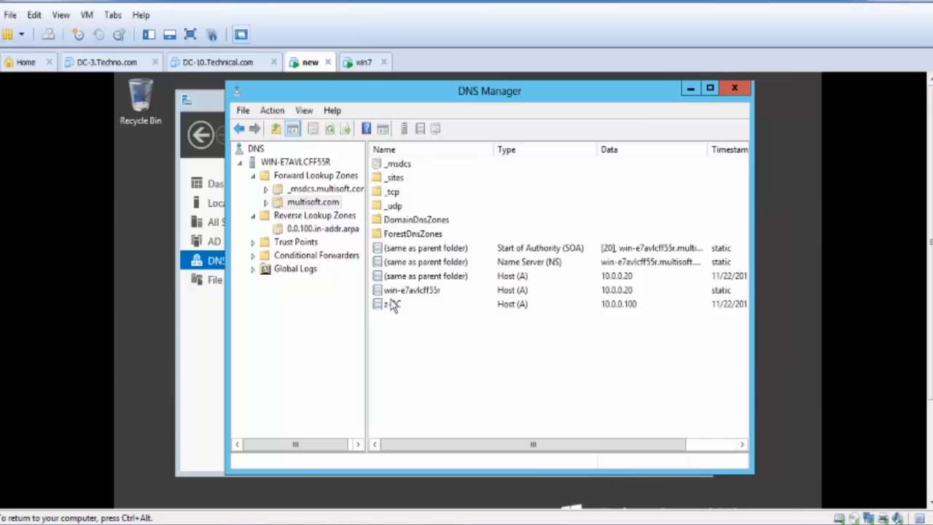
right_click(392, 304)
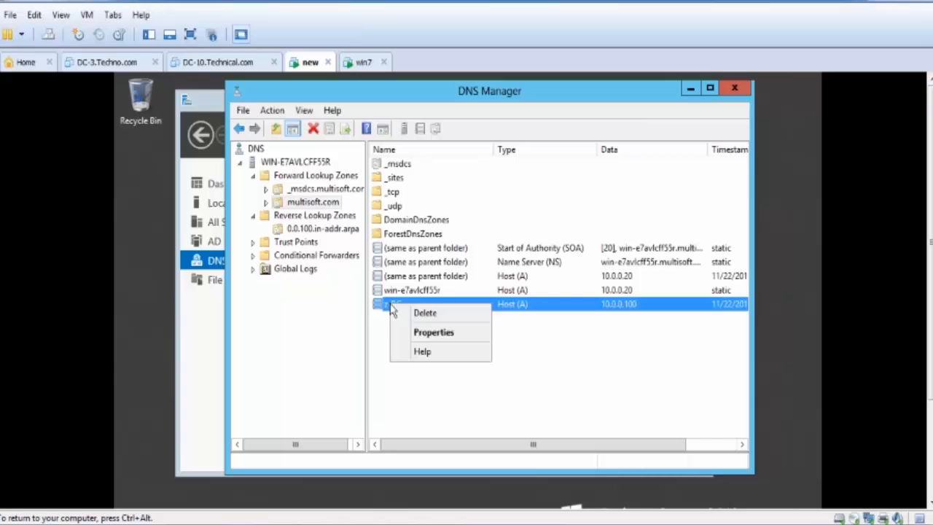
left_click(421, 333)
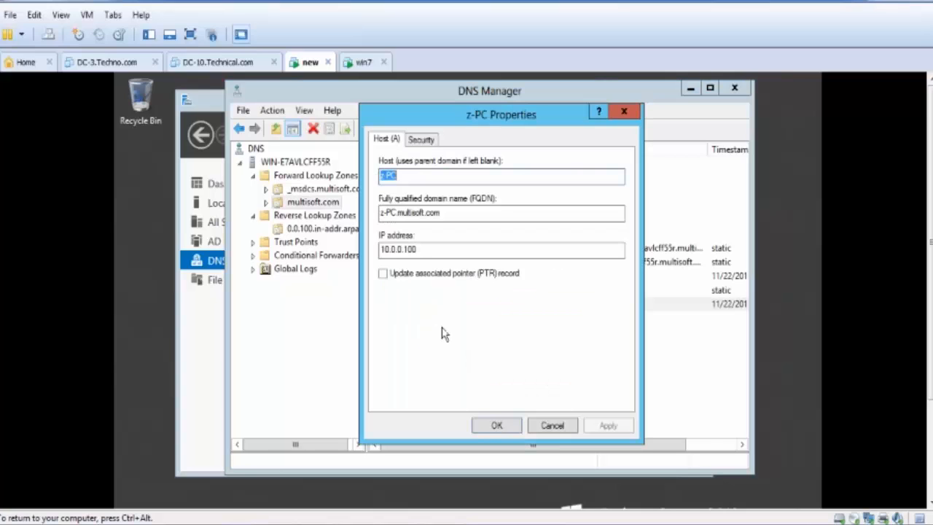
left_click(499, 282)
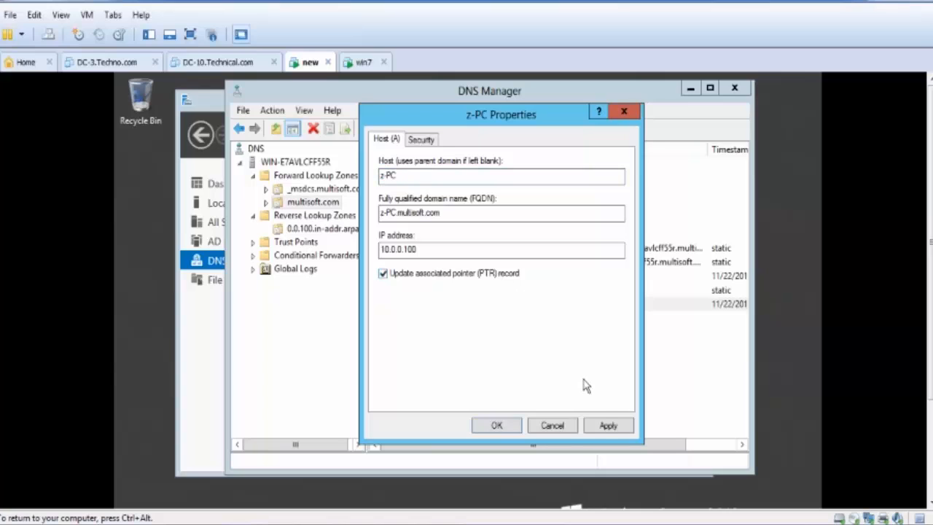
left_click(604, 426)
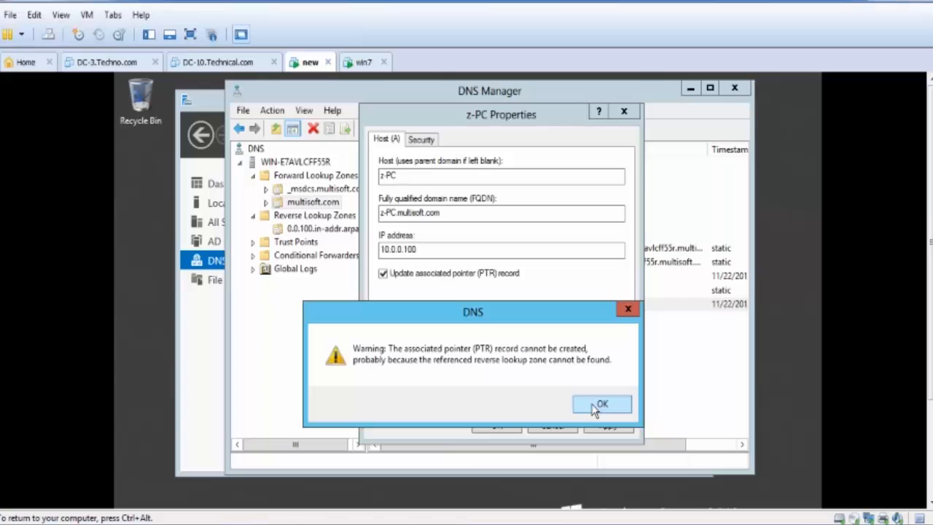
left_click(593, 407)
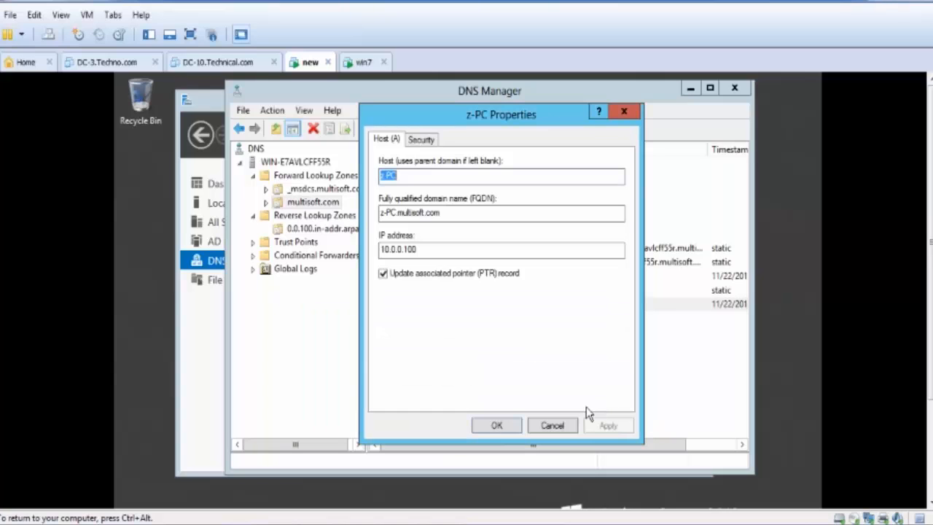
left_click(513, 429)
left_click(332, 231)
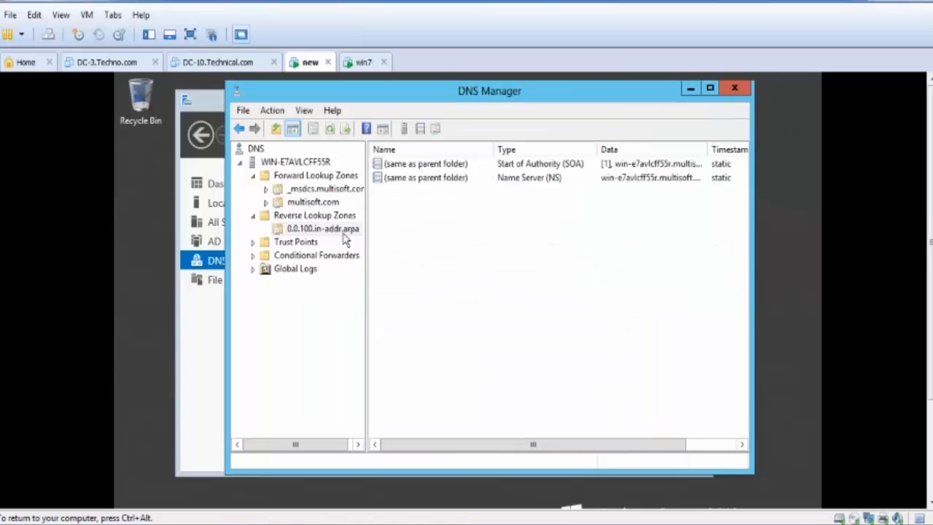
- Refresh the 0.0.100.in-addr.arpa zone to check it for new pointer records
left_click(329, 129)
left_click(330, 130)
left_click(329, 130)
- Try to add a pointer (PTR) record for 100.0.0.20, browsing multisoft.com and its _msdcs delegation for the host name
right_click(428, 218)
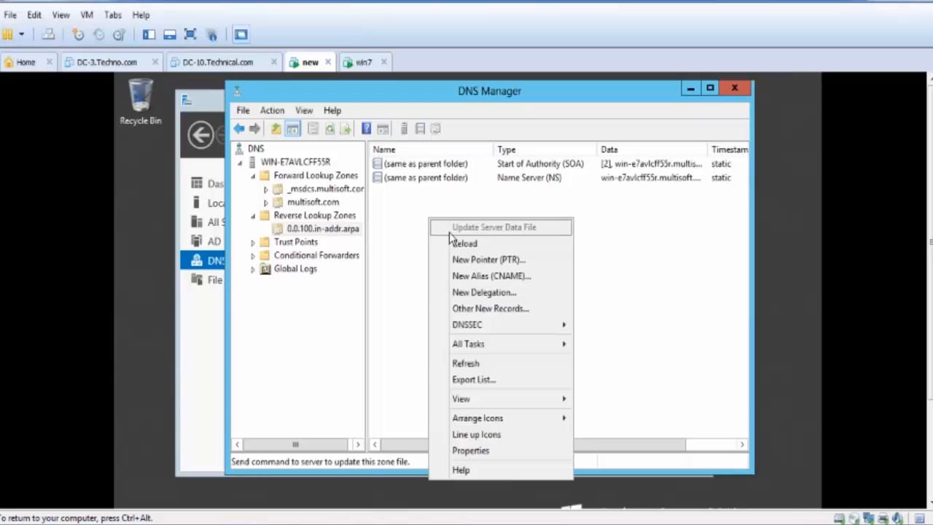
left_click(475, 262)
left_click(444, 182)
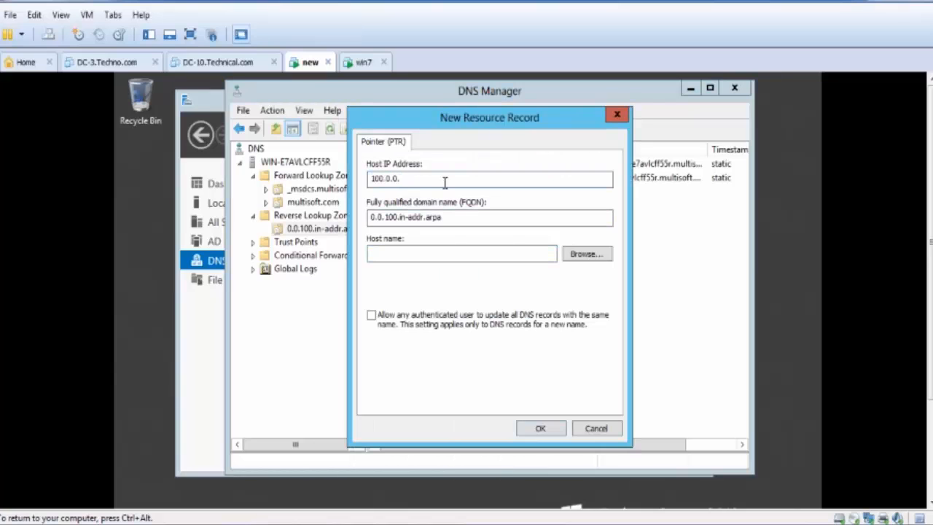
type("20")
left_click(493, 254)
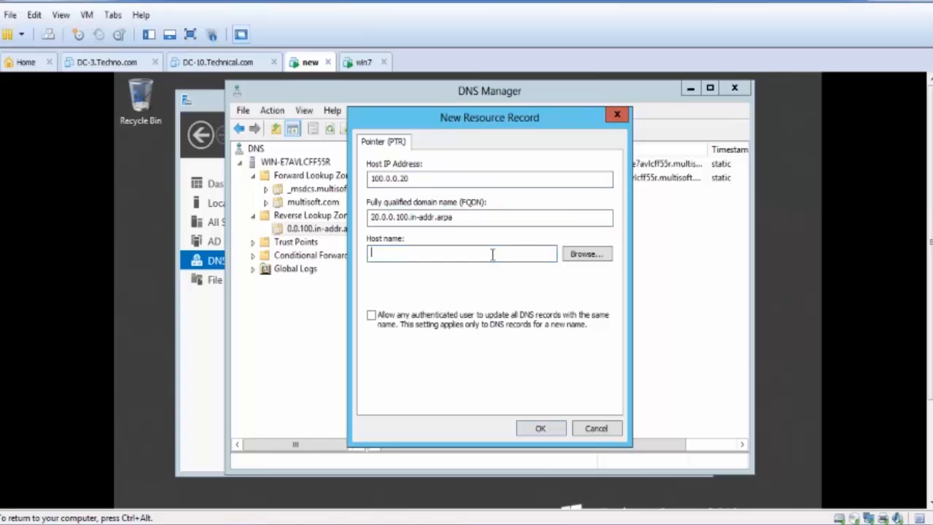
left_click(592, 255)
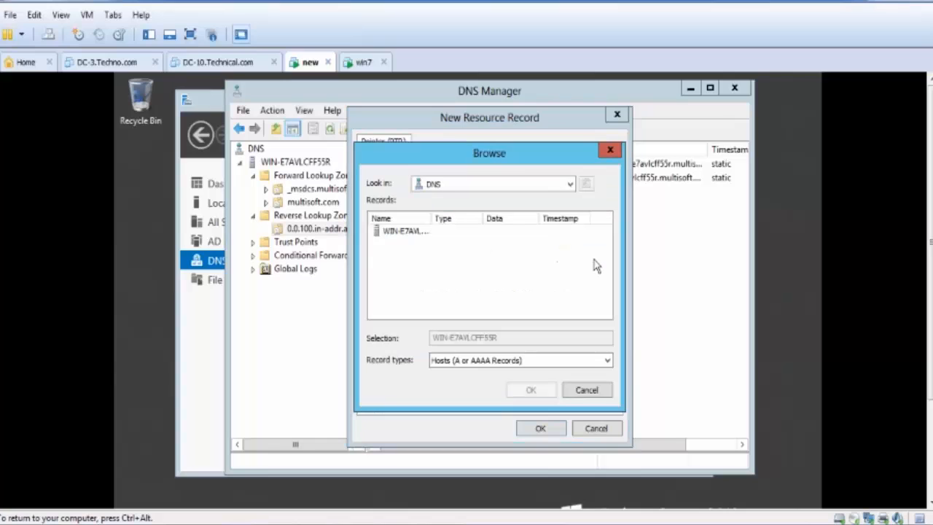
double_click(421, 232)
double_click(421, 231)
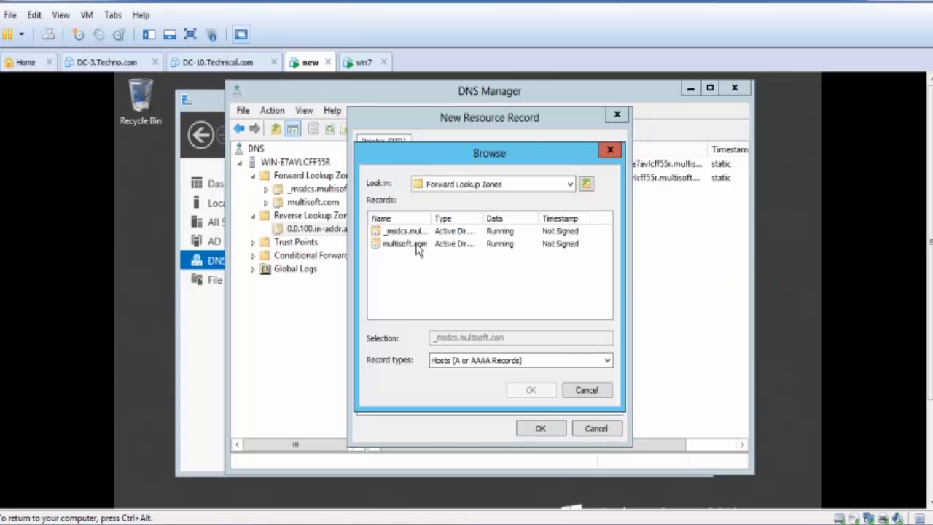
double_click(419, 244)
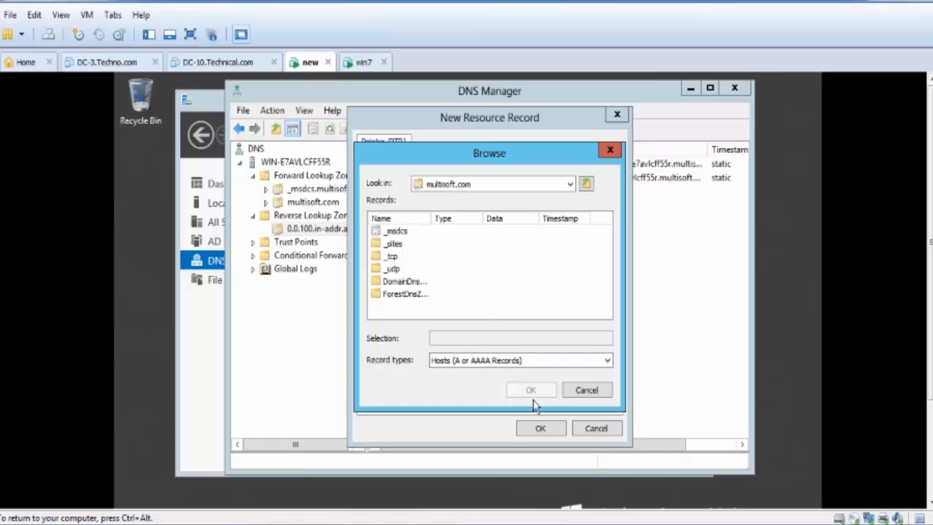
left_click(585, 185)
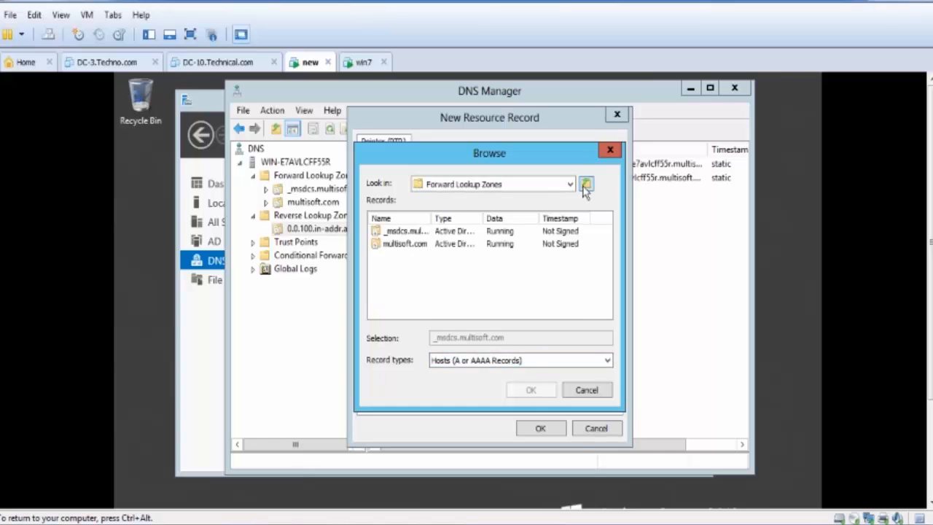
double_click(406, 245)
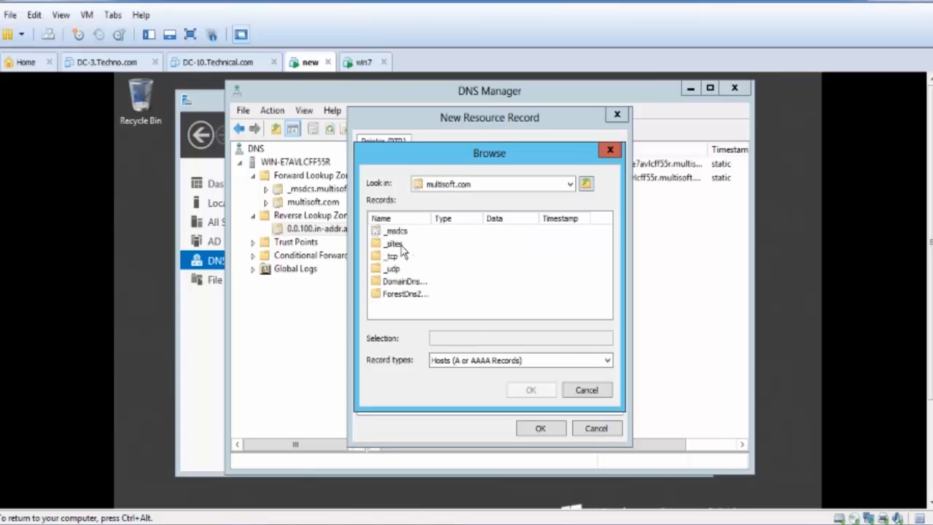
double_click(398, 231)
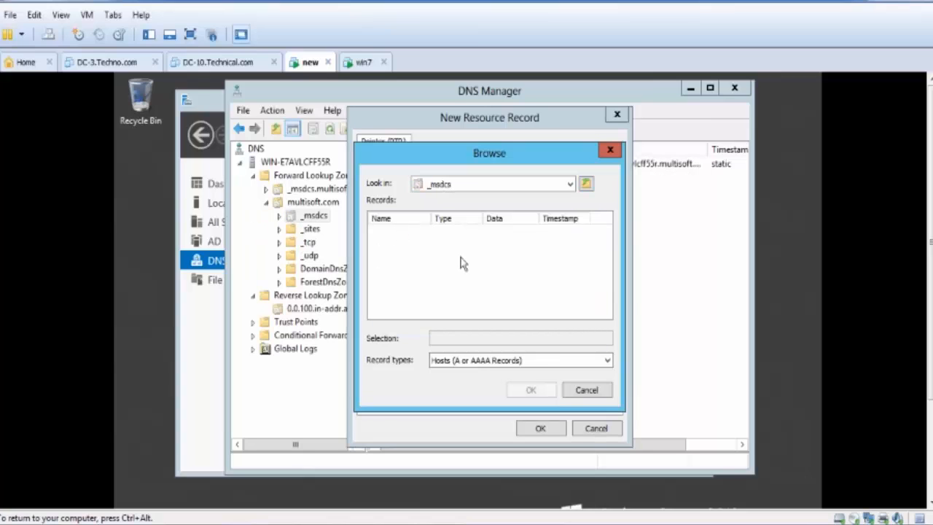
left_click(586, 390)
left_click(582, 432)
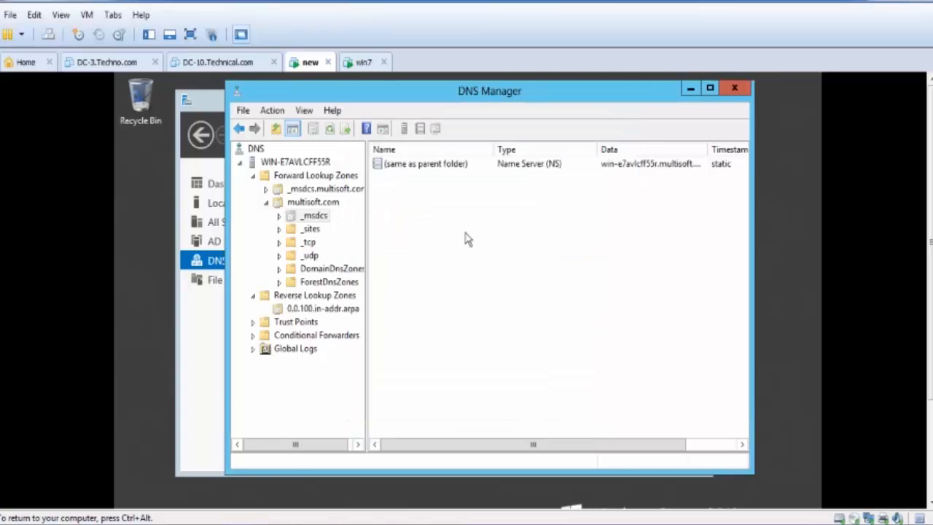
- Check whether the z-PC and win-e7avlcff55r host records in multisoft.com are set to update their associated pointer (PTR) records
left_click(324, 309)
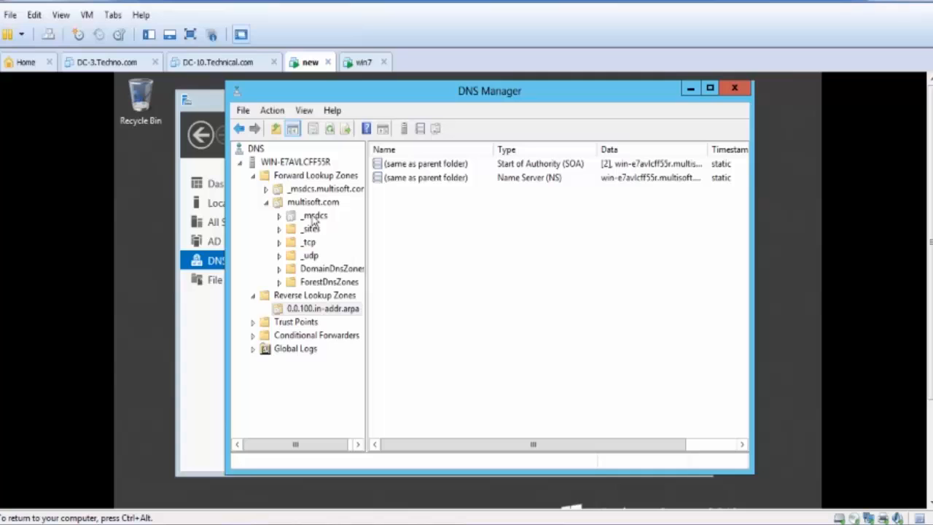
left_click(306, 189)
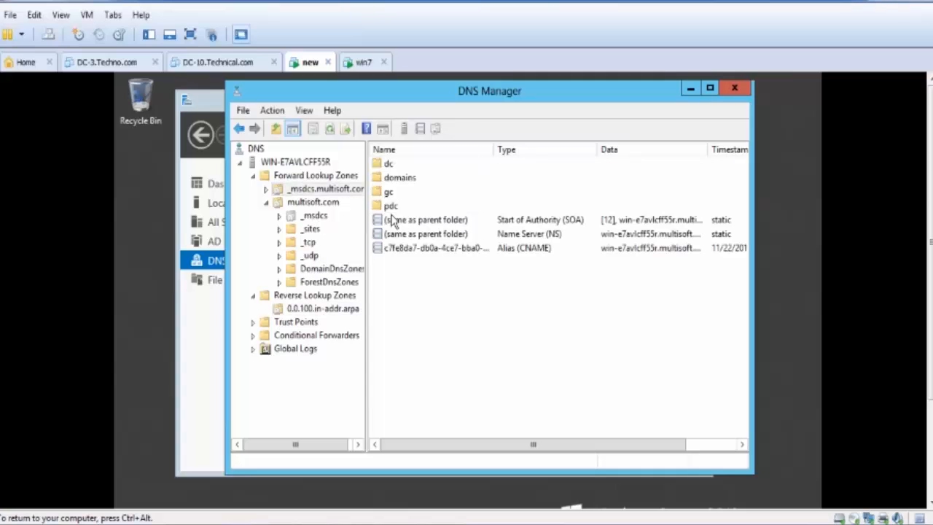
left_click(288, 180)
double_click(397, 182)
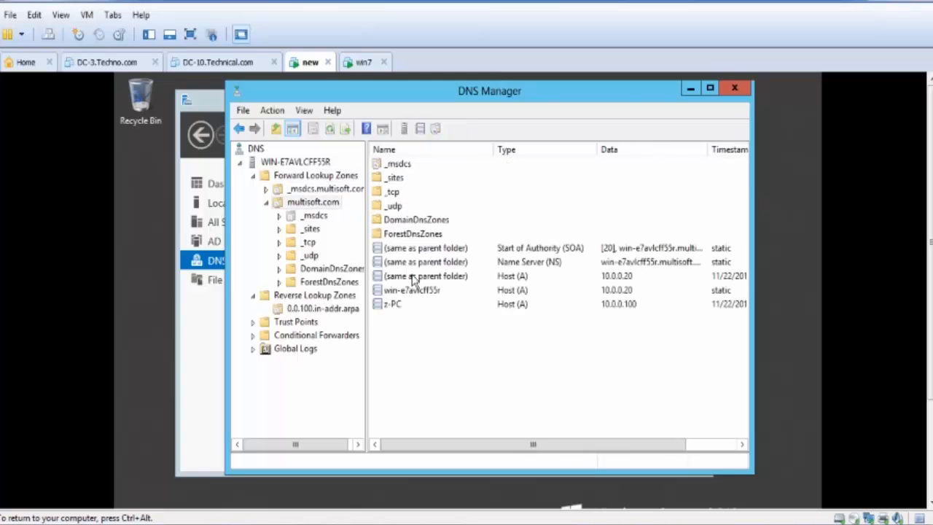
right_click(386, 305)
left_click(421, 328)
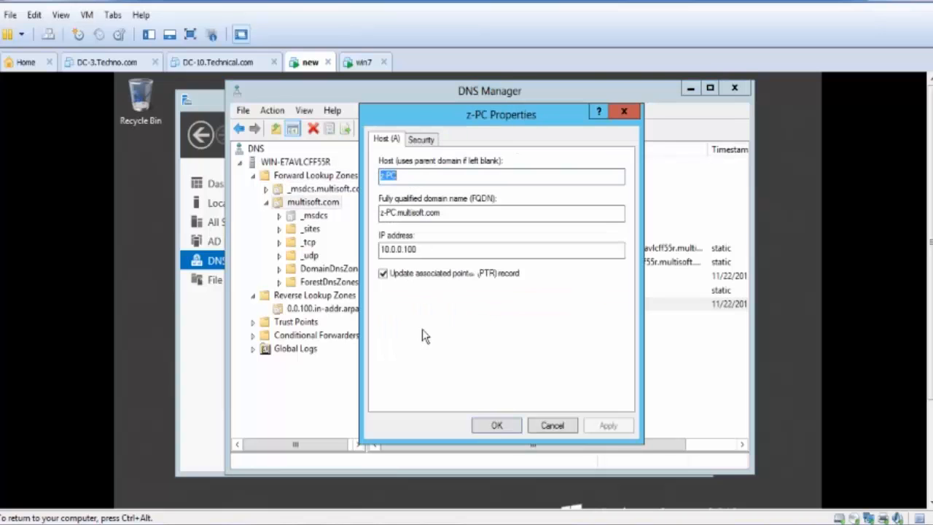
left_click(536, 425)
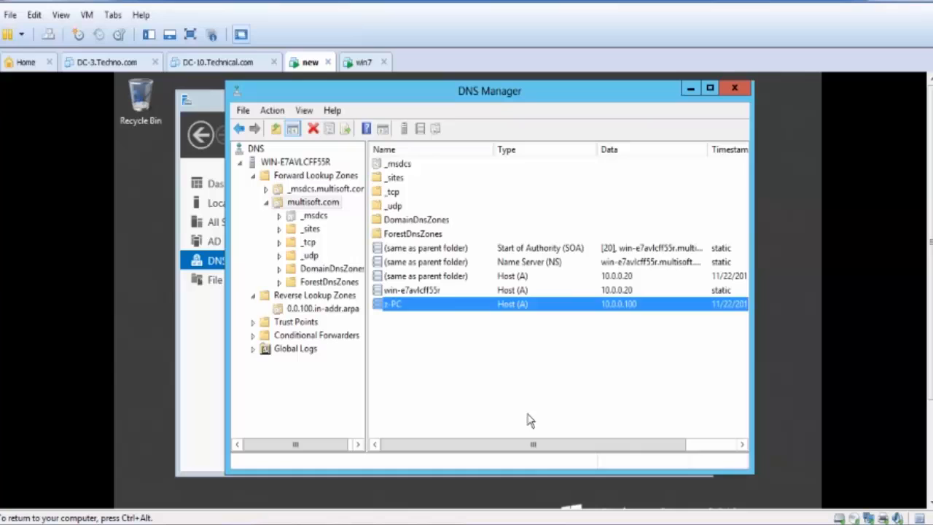
right_click(433, 292)
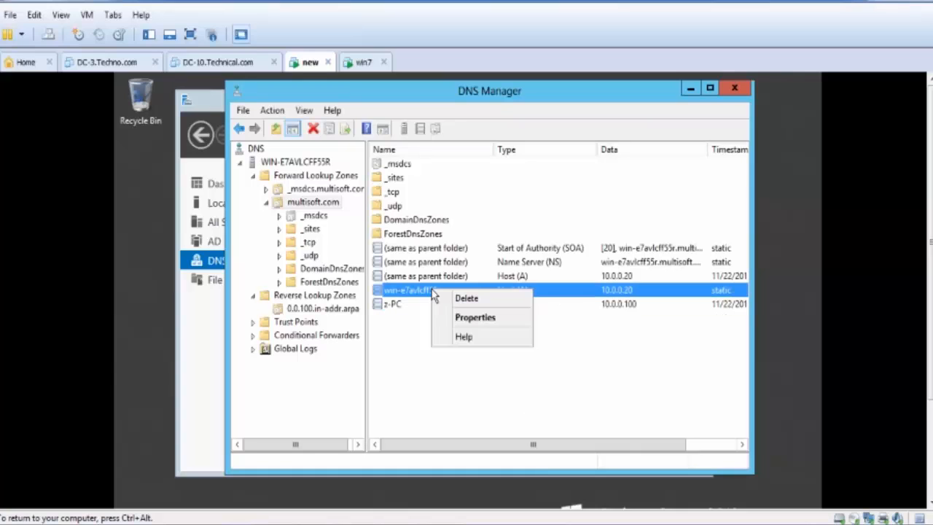
left_click(459, 317)
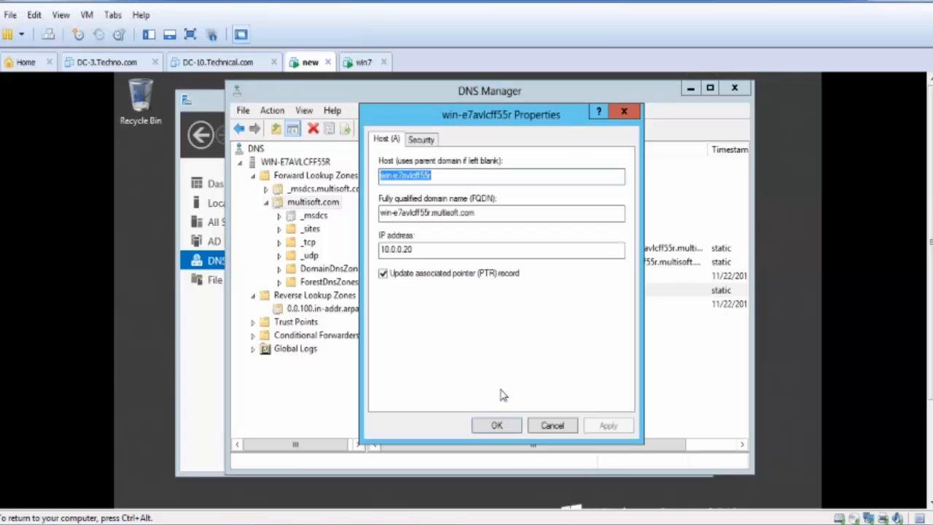
left_click(506, 428)
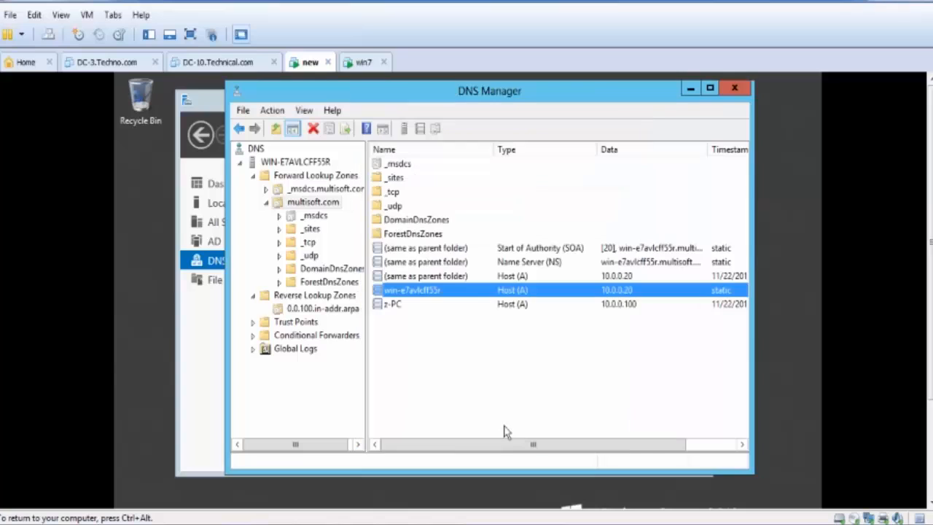
- Return to the 0.0.100.in-addr.arpa reverse zone and refresh its record list to look for pointer records
left_click(323, 308)
left_click(330, 129)
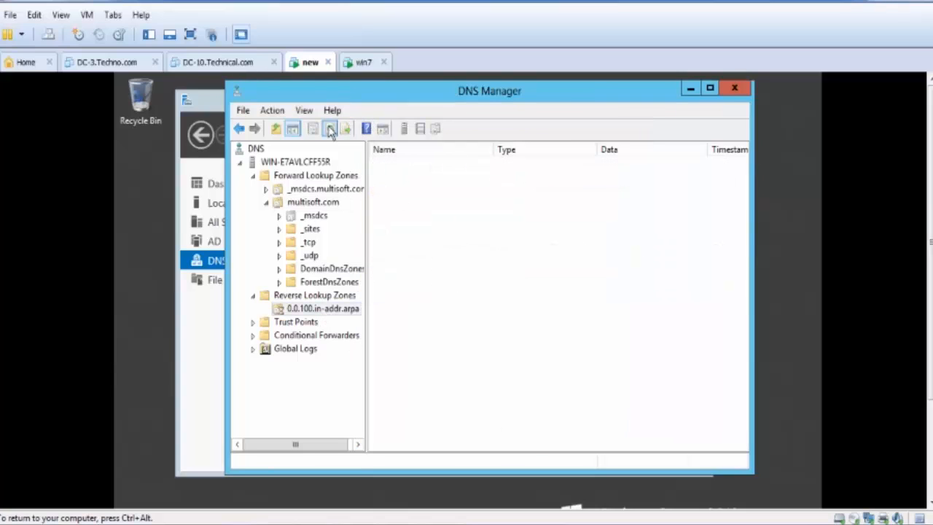
left_click(354, 295)
double_click(400, 166)
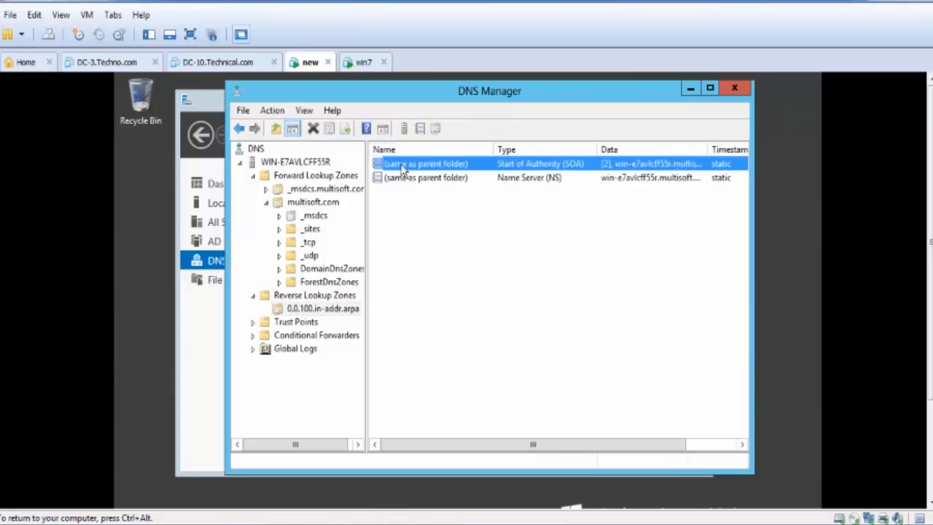
left_click(400, 208)
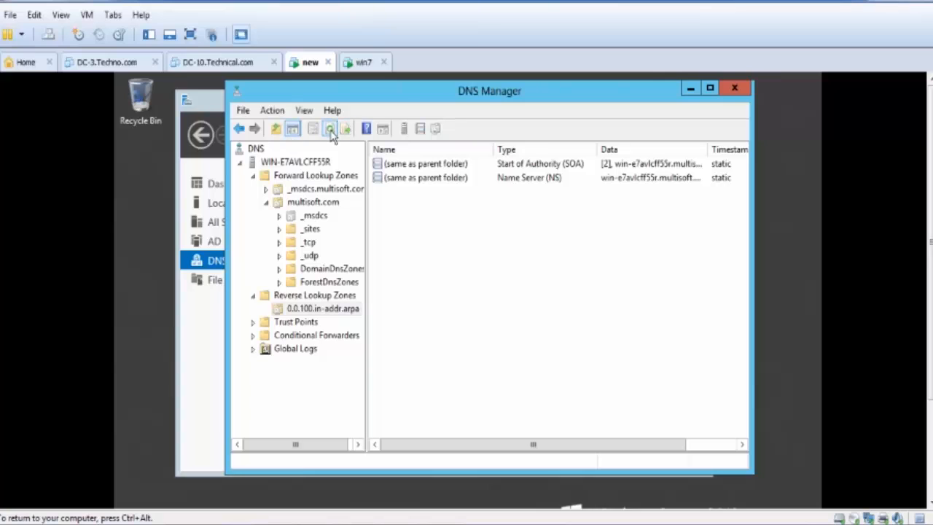
left_click(329, 129)
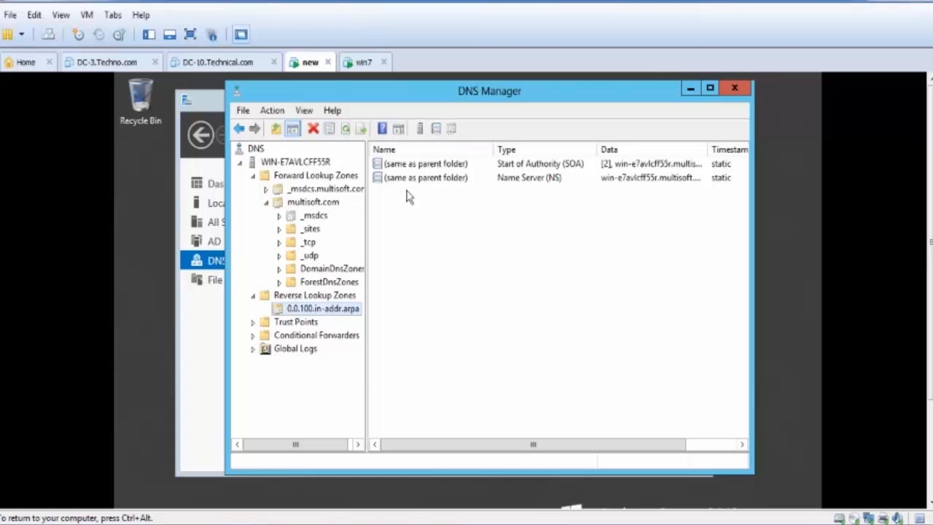
- Reload the 0.0.100.in-addr.arpa zone on the server
right_click(421, 240)
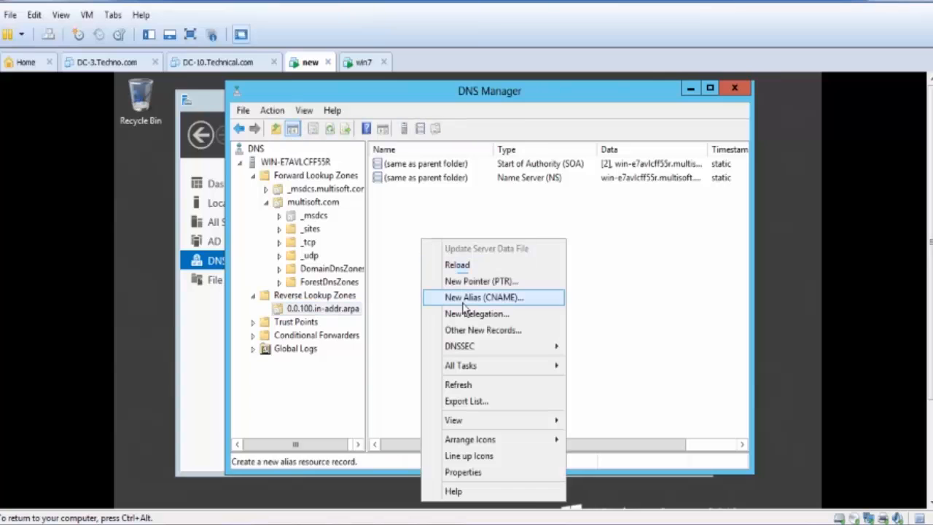
left_click(472, 268)
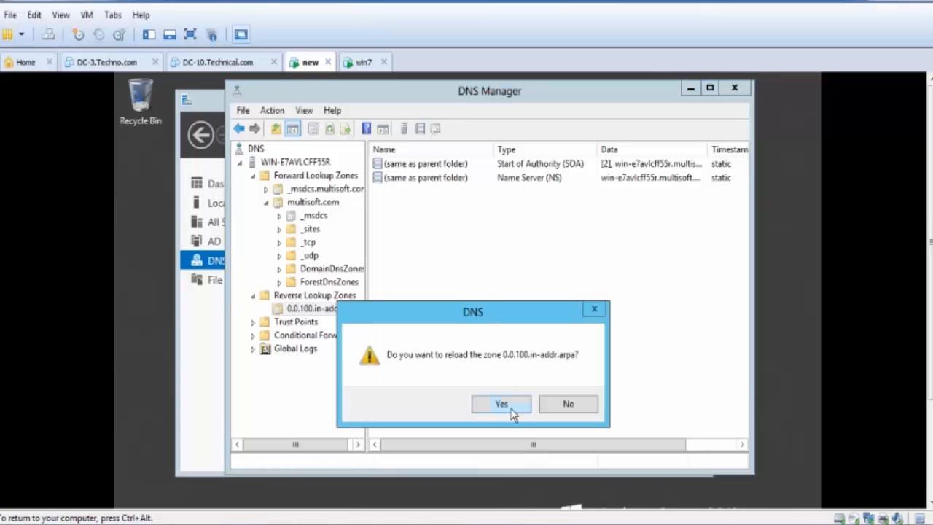
left_click(502, 405)
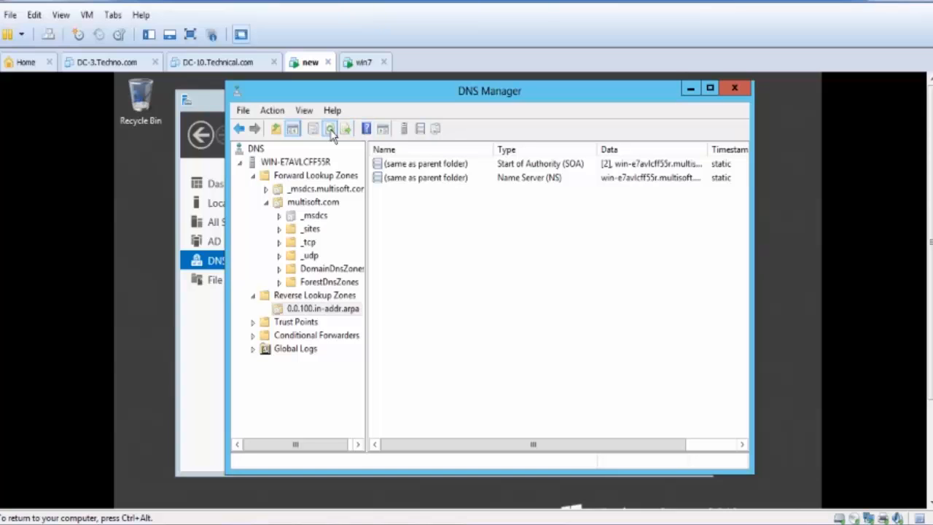
- Try again to create a pointer (PTR) record for 100.0.0.20, looking for its host among the multisoft.com records
right_click(427, 213)
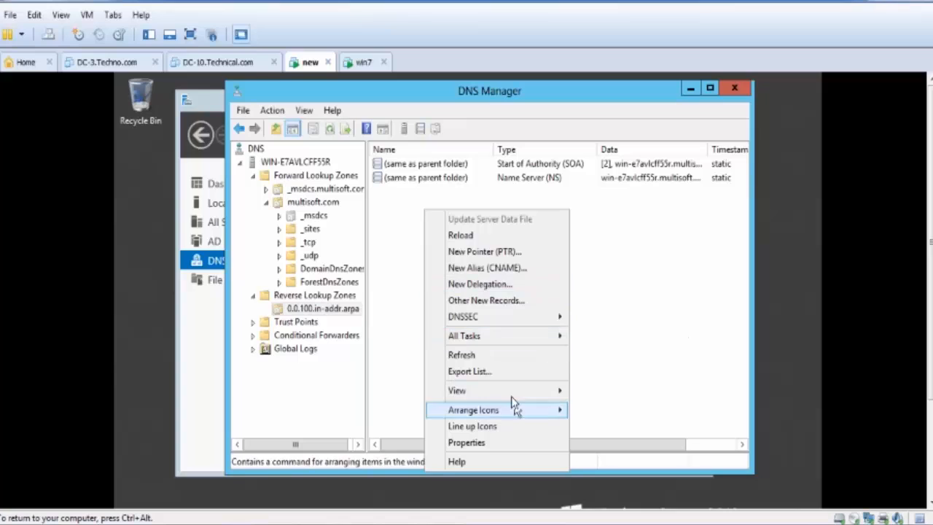
left_click(503, 252)
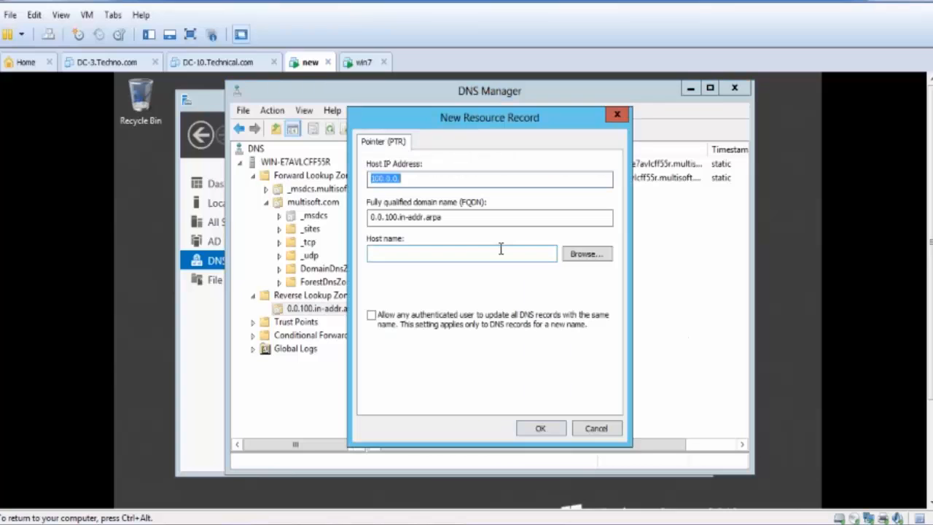
left_click(447, 181)
type("20")
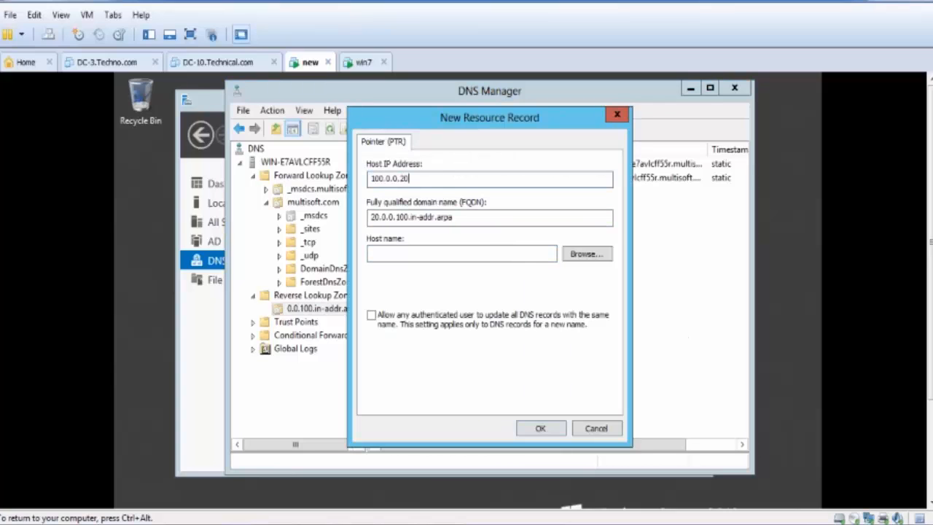
left_click(452, 254)
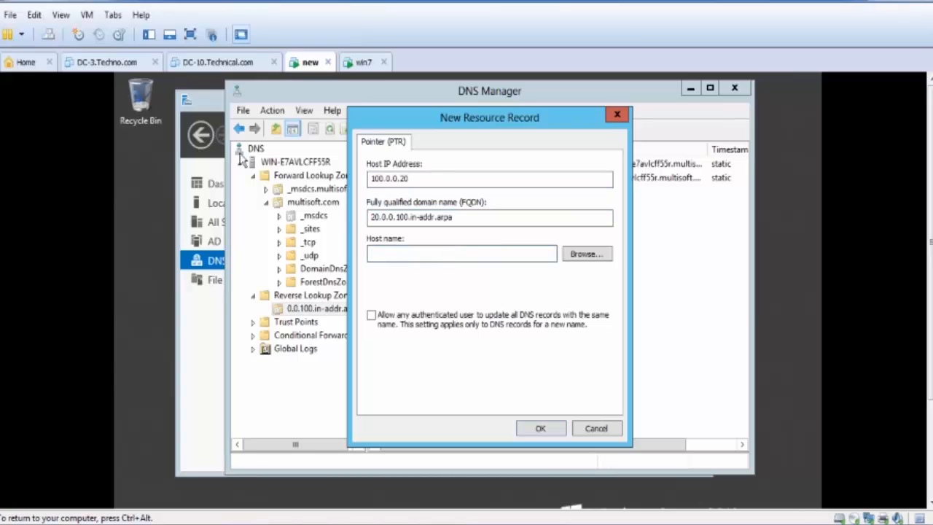
left_click(576, 255)
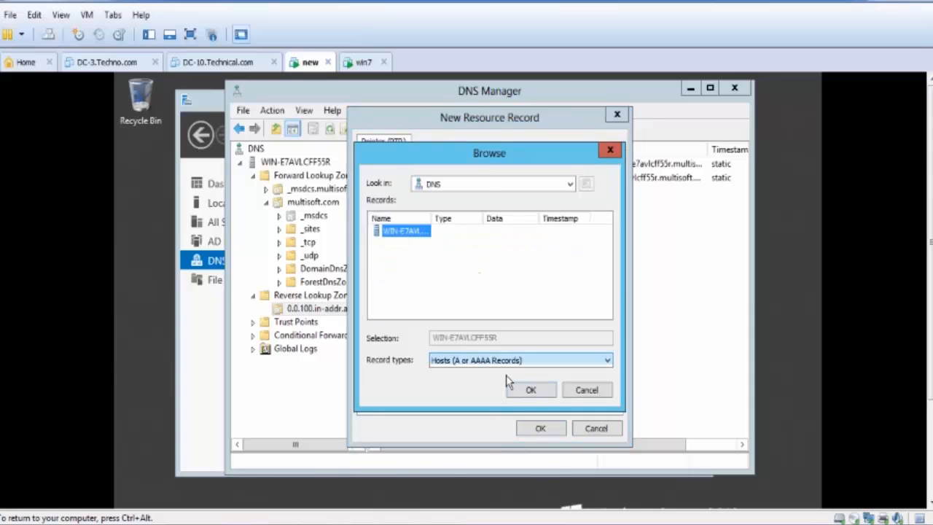
double_click(407, 232)
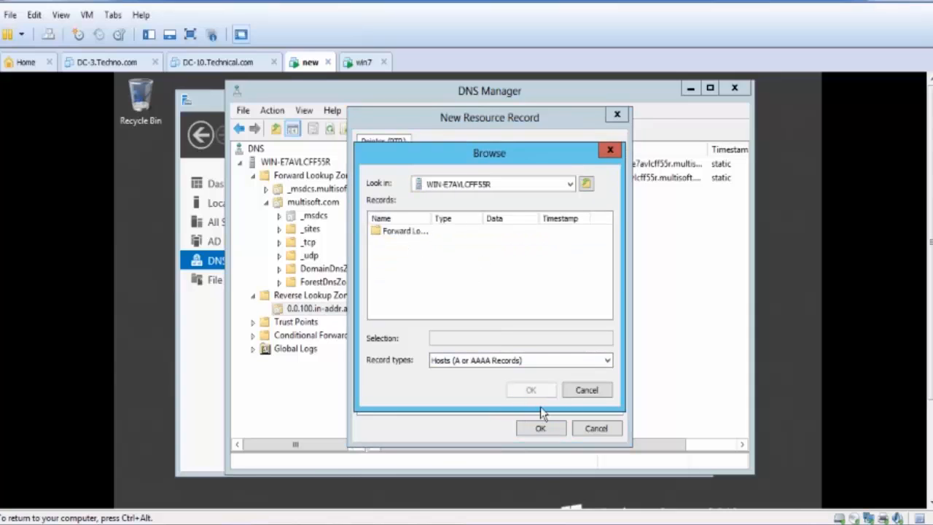
left_click(391, 234)
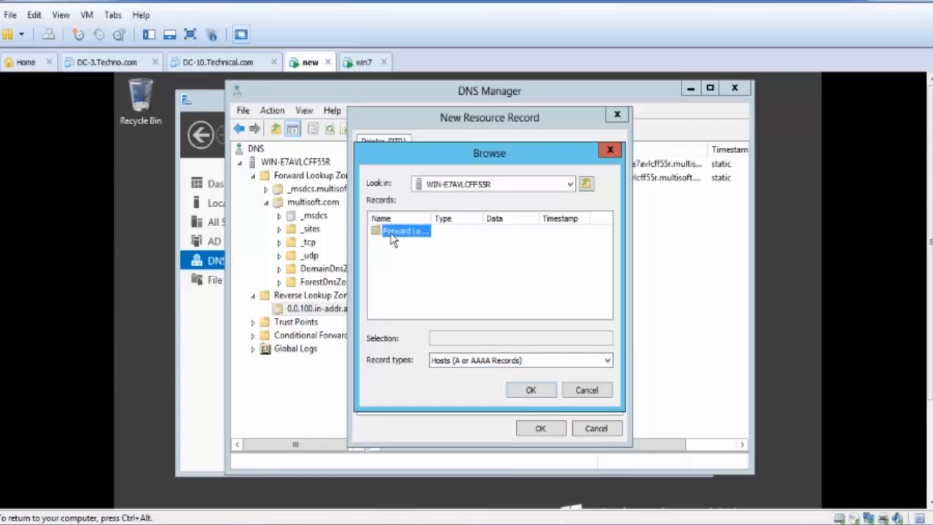
double_click(392, 235)
double_click(395, 246)
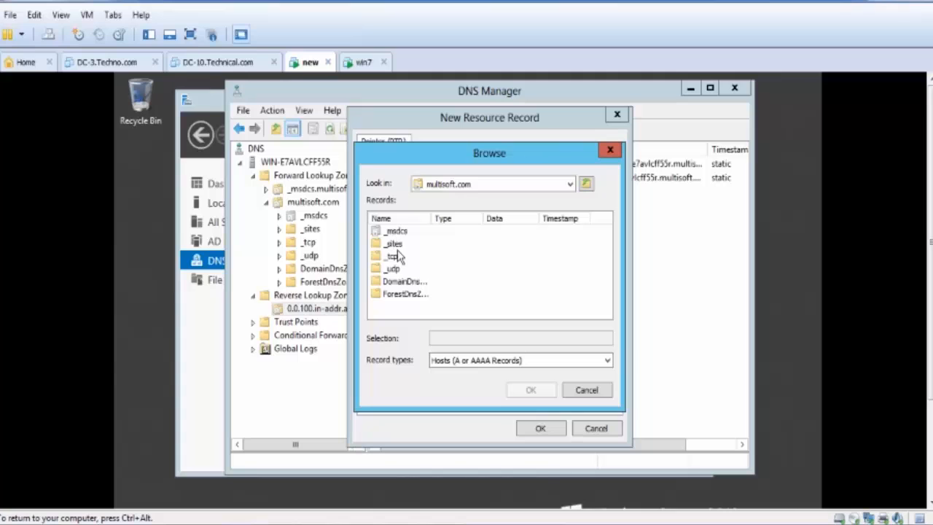
left_click(587, 390)
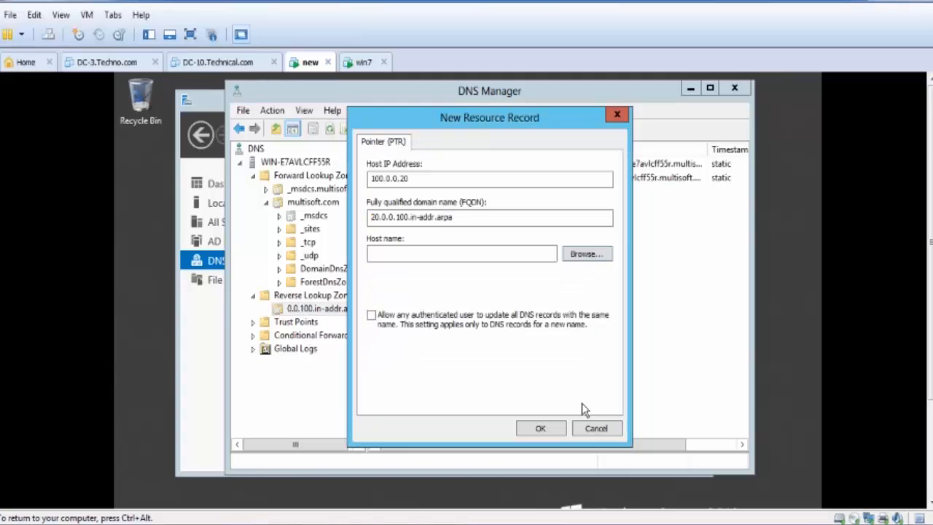
left_click(595, 428)
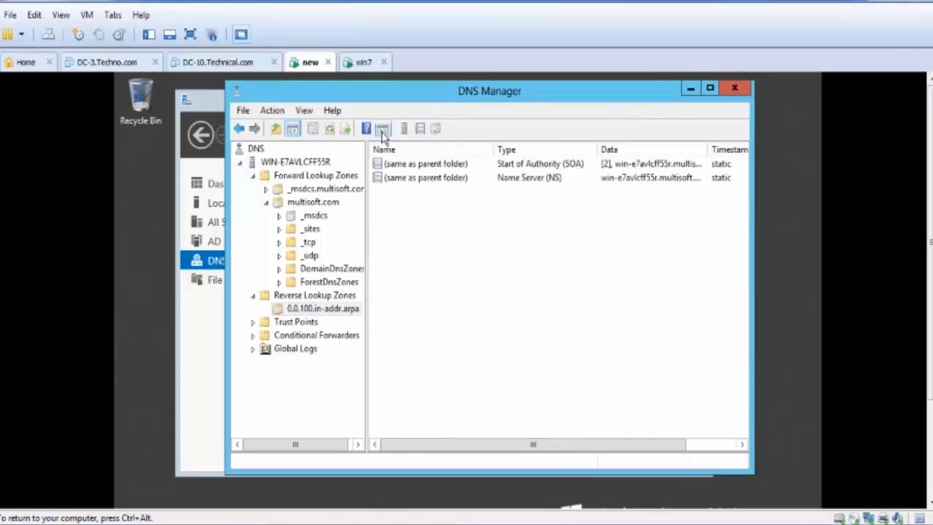
- Turn the associated pointer (PTR) record update off and back on for the win-e7avlcff55r host record in multisoft.com, applying each change
left_click(331, 129)
left_click(325, 202)
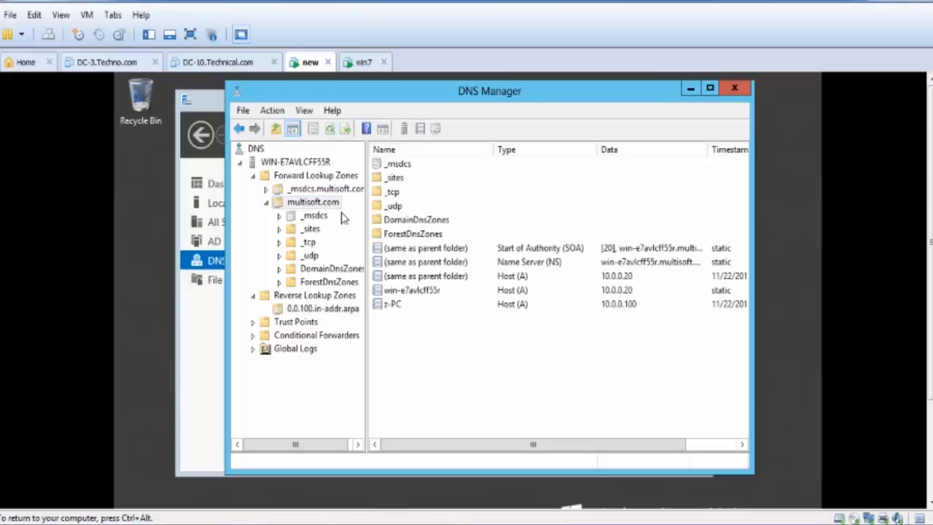
right_click(406, 291)
left_click(439, 316)
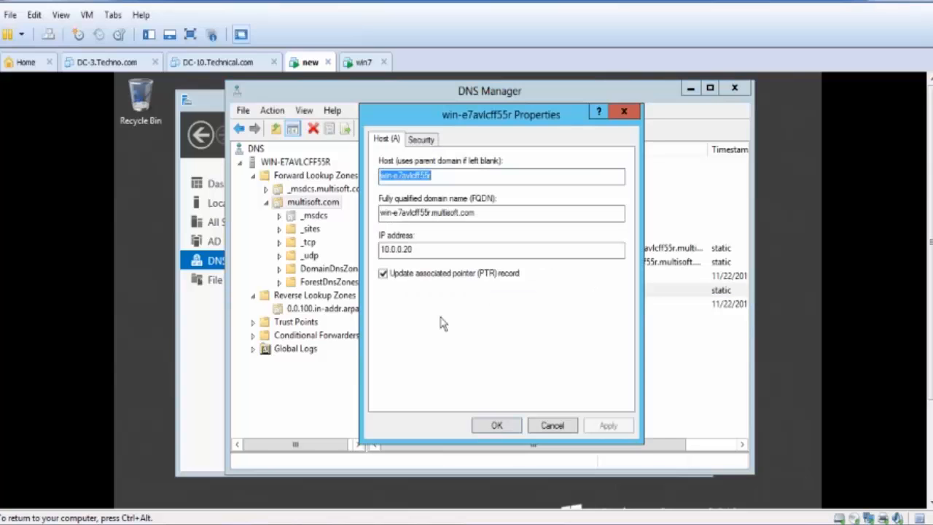
left_click(431, 275)
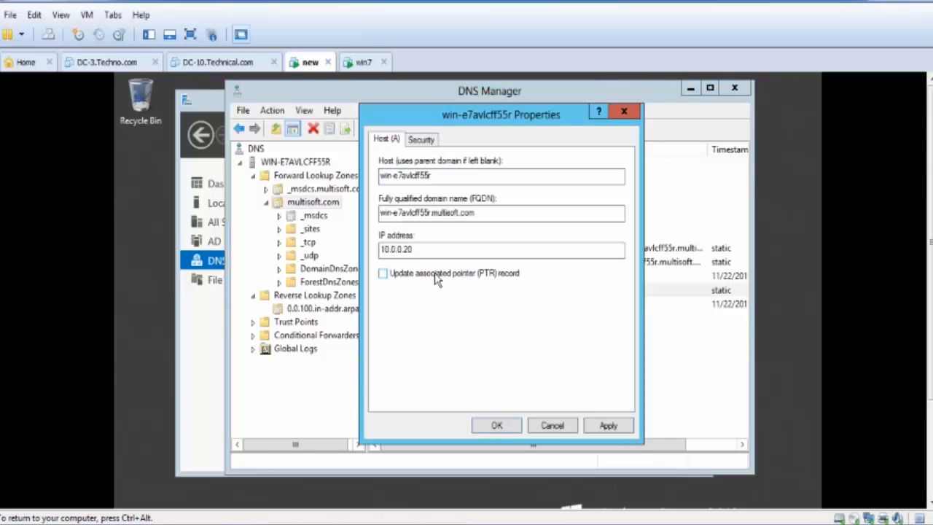
left_click(609, 425)
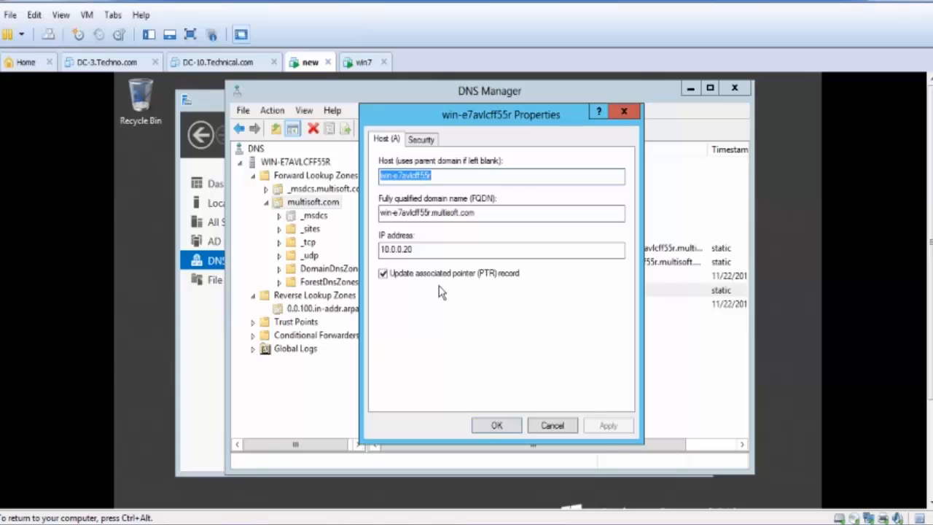
left_click(500, 423)
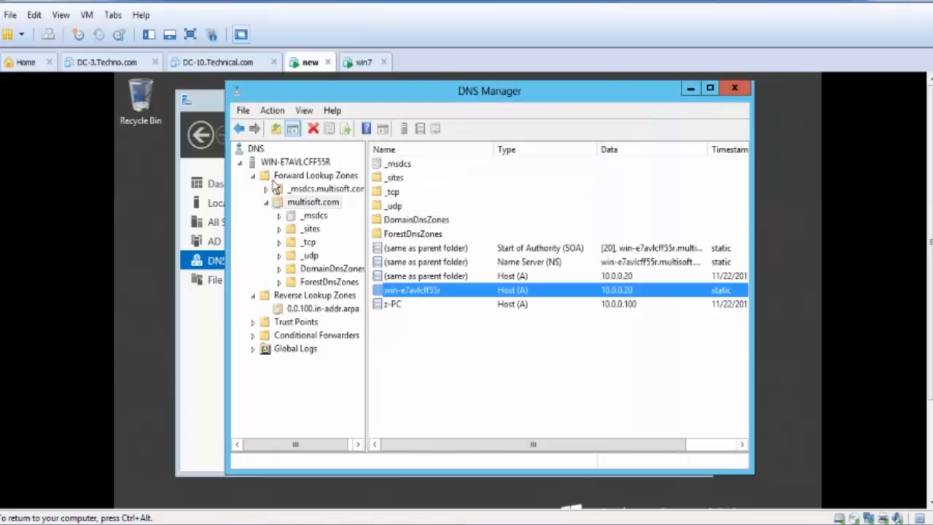
- Restart the DNS service on WIN-E7AVLCFF55R and refresh the 0.0.100.in-addr.arpa zone's record list
right_click(245, 150)
left_click(345, 318)
left_click(341, 311)
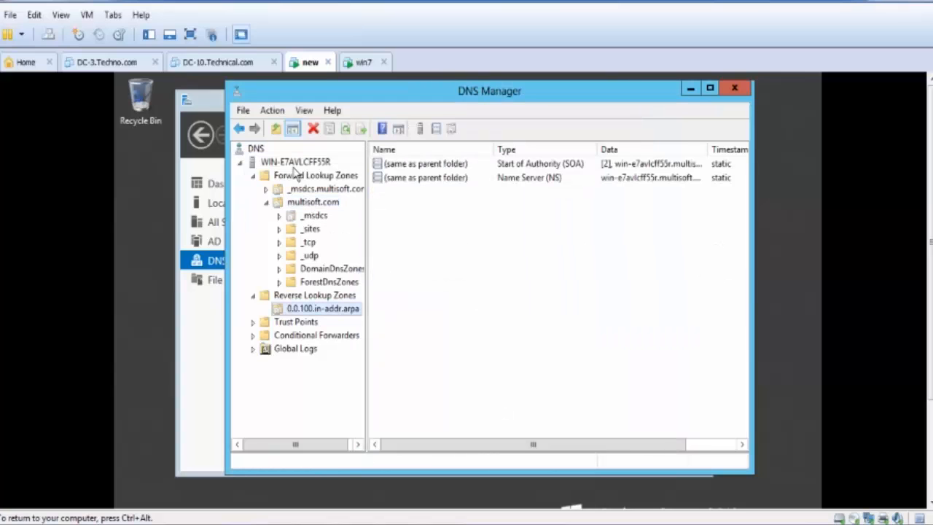
right_click(294, 163)
mouse_move(421, 308)
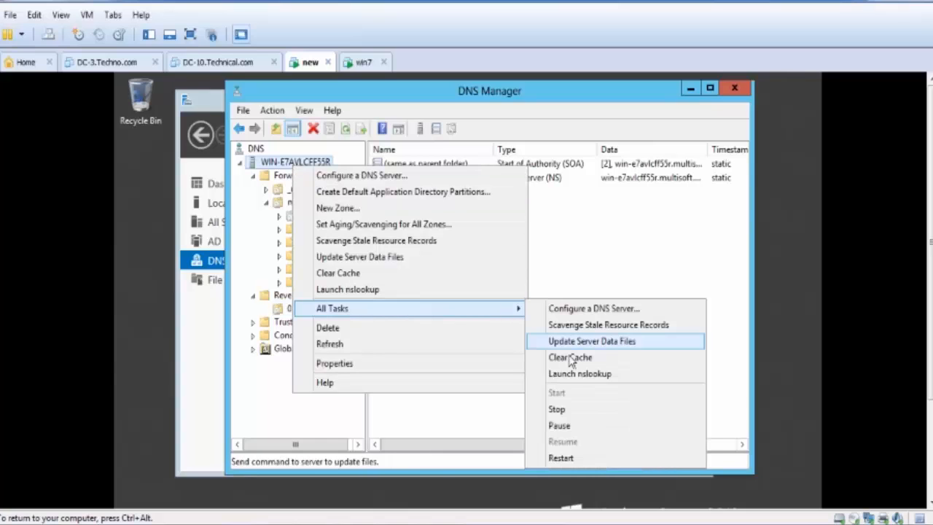
left_click(561, 458)
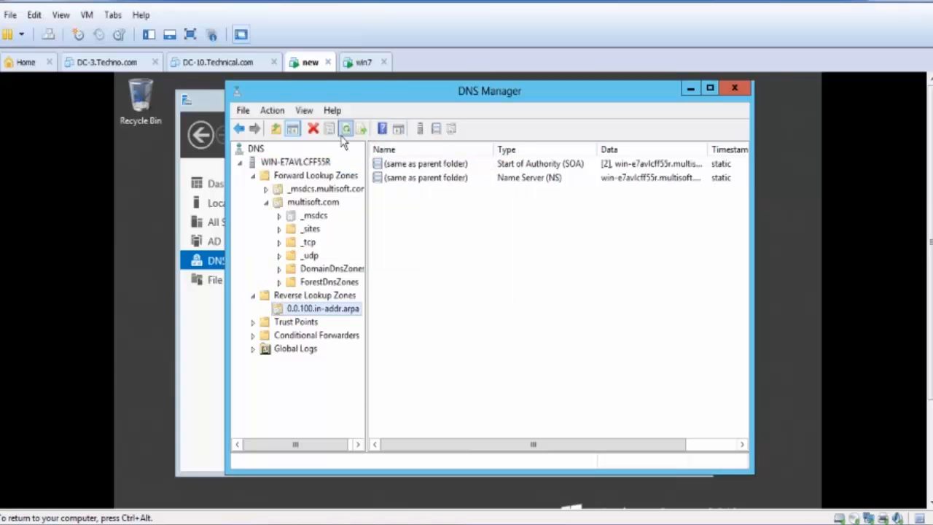
left_click(344, 129)
- Reapply the associated pointer (PTR) record update option on the win-e7avlcff55r host record in multisoft.com once more
left_click(328, 202)
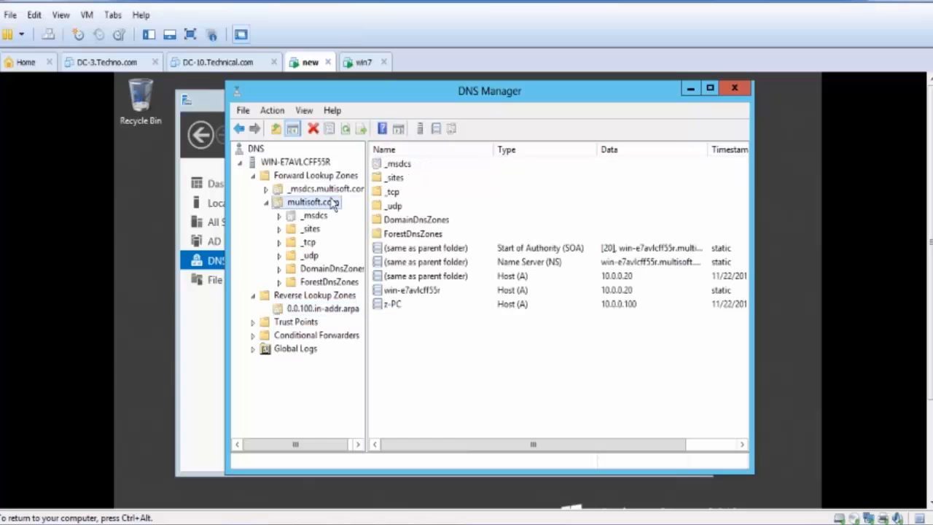
right_click(392, 292)
left_click(428, 320)
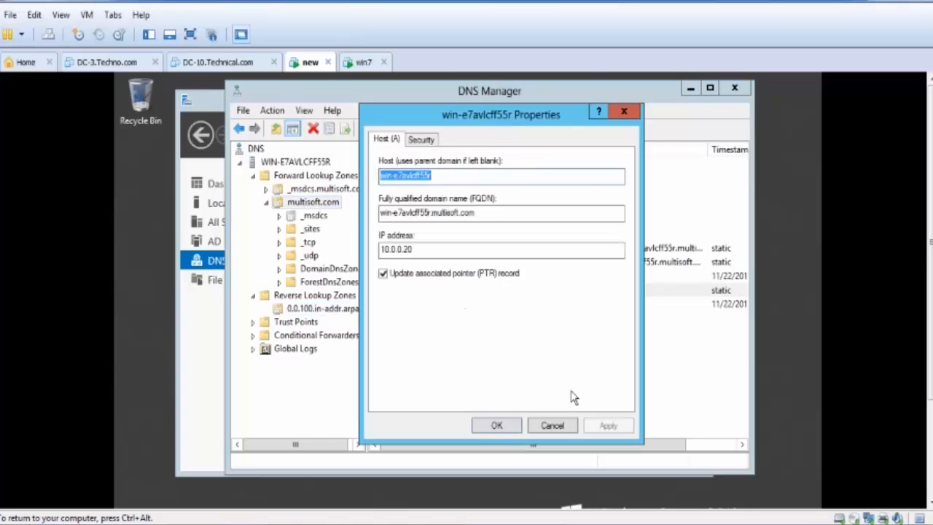
left_click(495, 278)
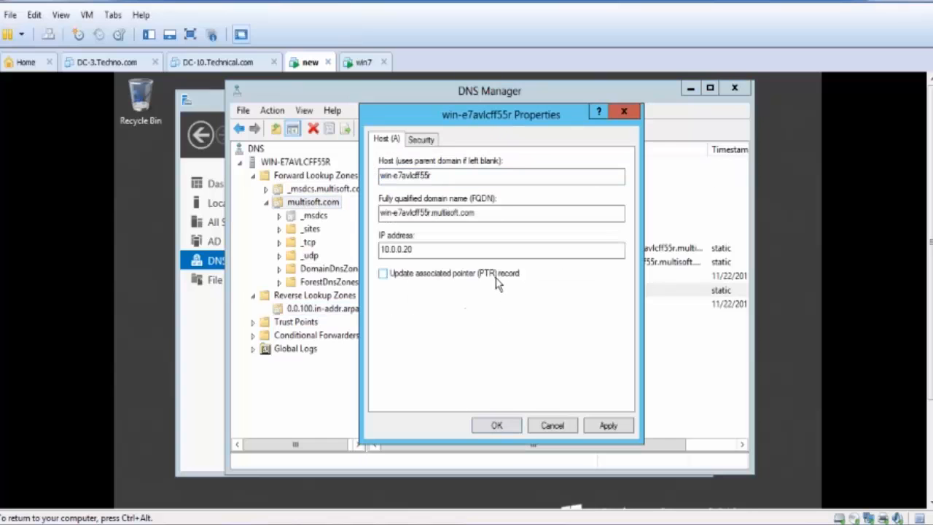
left_click(607, 425)
left_click(598, 404)
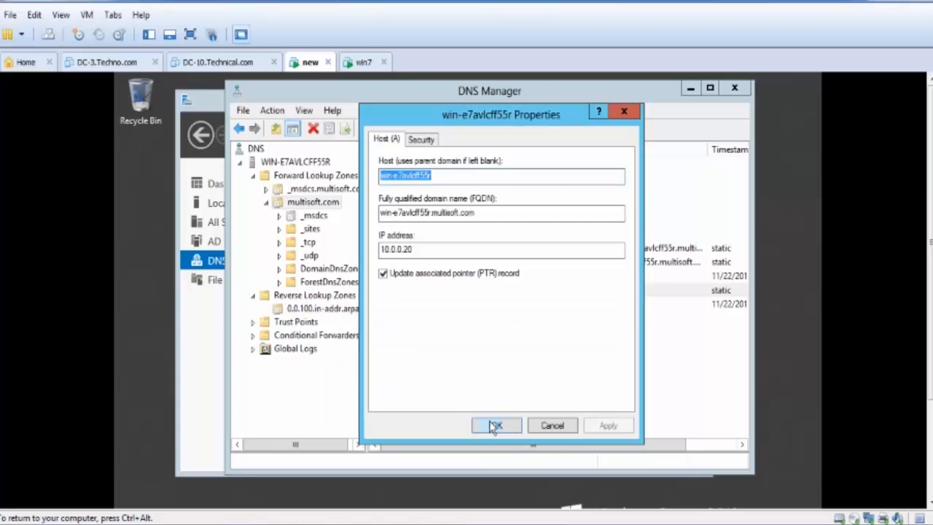
- Copy the host name win-e7avlcff55r from its record properties and close them
right_click(419, 174)
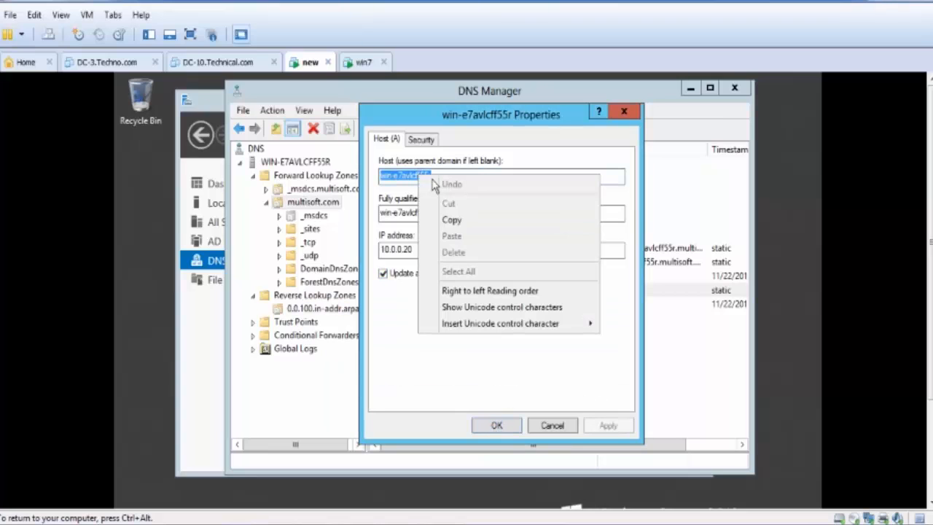
left_click(452, 219)
left_click(505, 427)
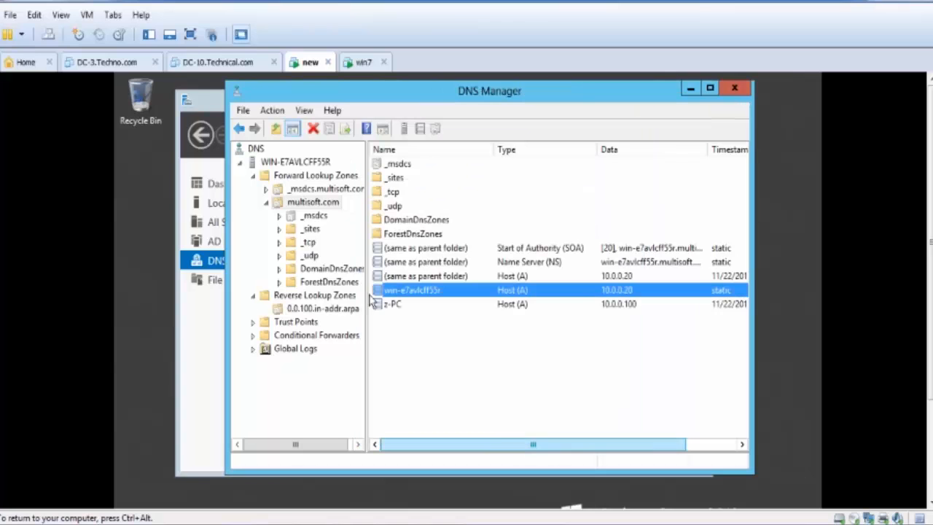
- Start a new pointer (PTR) record in the 0.0.100.in-addr.arpa zone with the host IP address 100.0.0.1
left_click(304, 309)
right_click(425, 234)
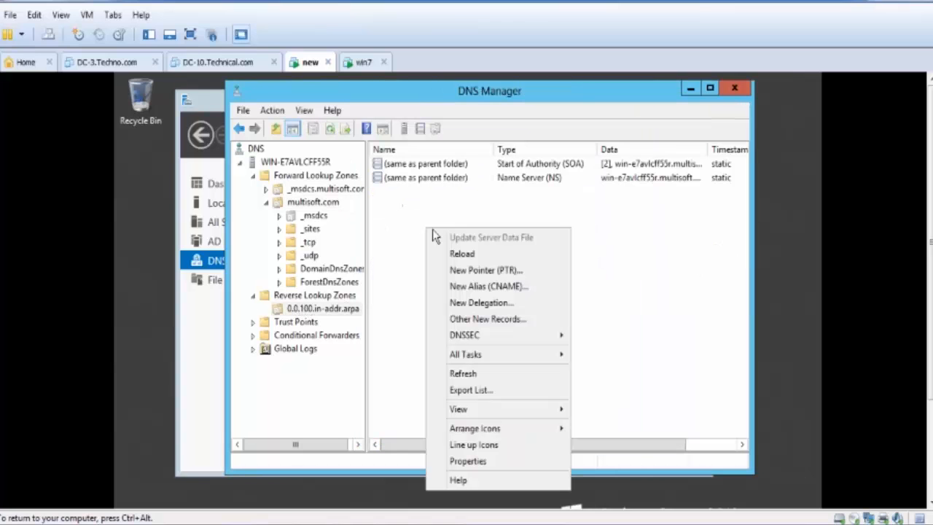
left_click(475, 267)
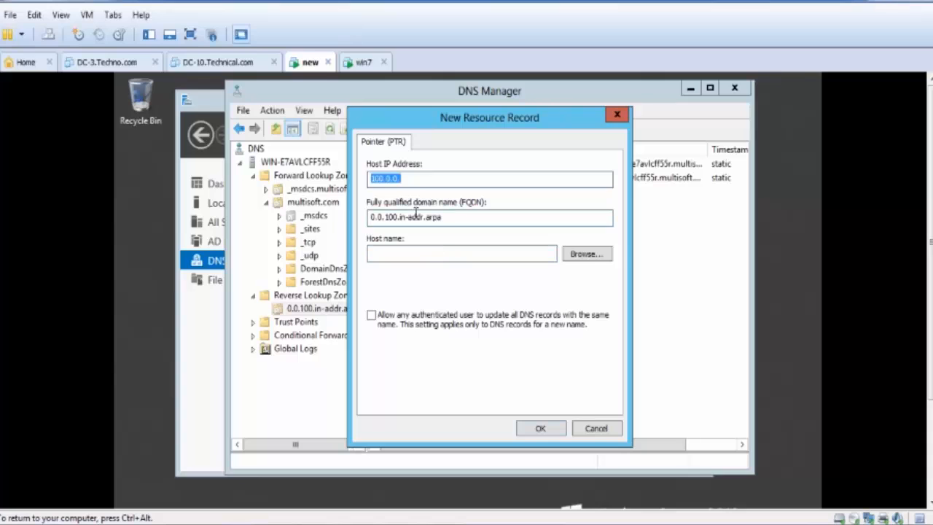
left_click(417, 177)
left_click_drag(449, 118, 488, 212)
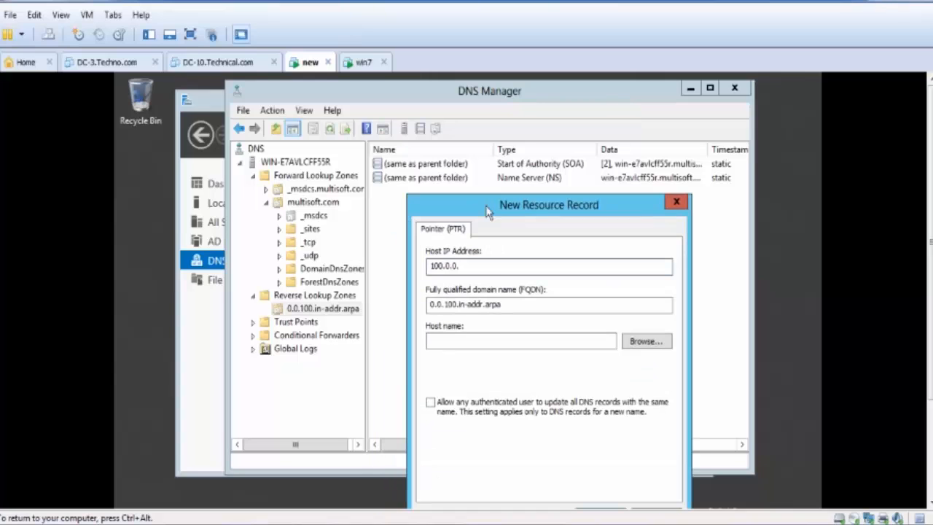
type("1")
left_click(476, 336)
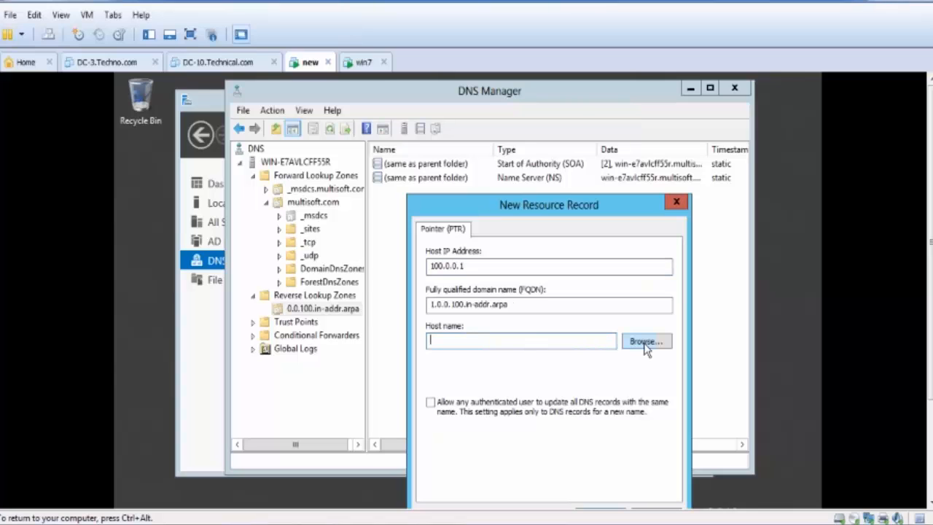
left_click(644, 344)
double_click(479, 321)
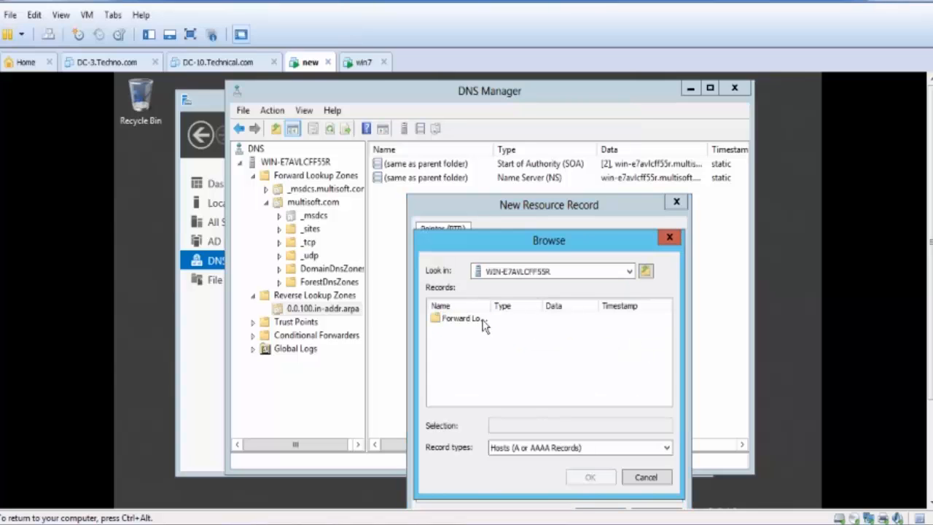
left_click(645, 476)
- Create the pointer record with the copied host name win-e7avlcff55r and refresh the zone's record list
right_click(484, 343)
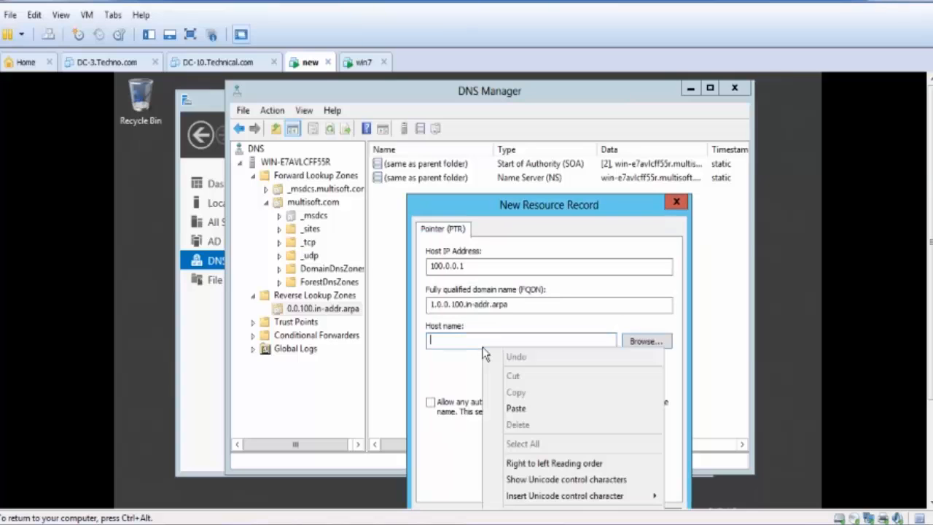
left_click(517, 409)
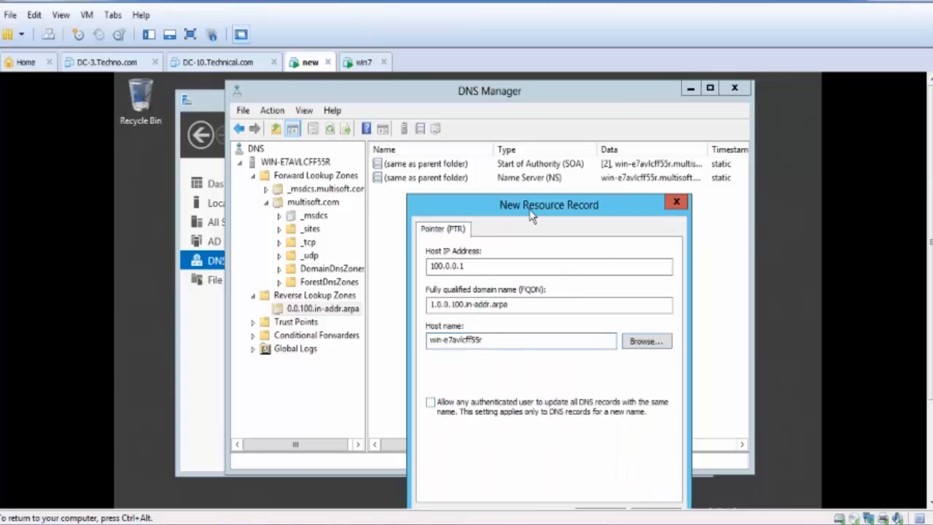
left_click_drag(527, 205, 514, 132)
left_click(587, 444)
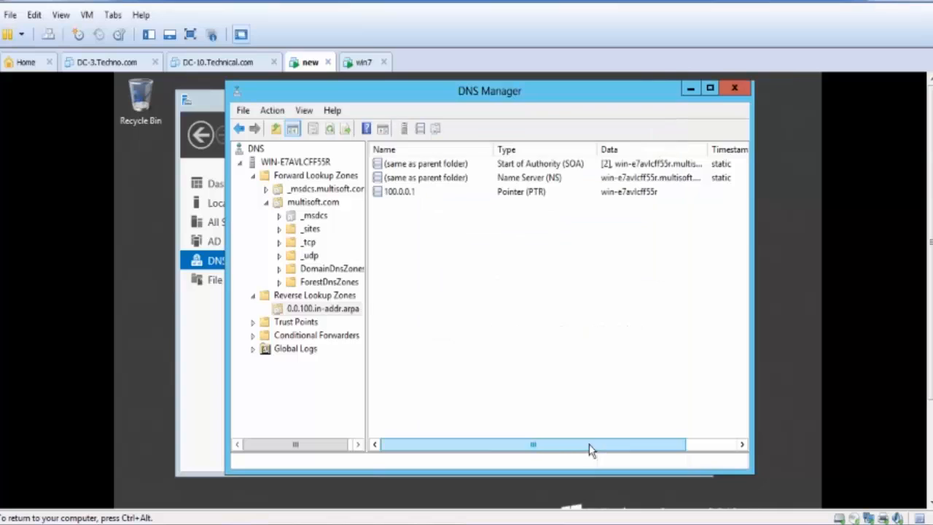
left_click(328, 129)
left_click(329, 130)
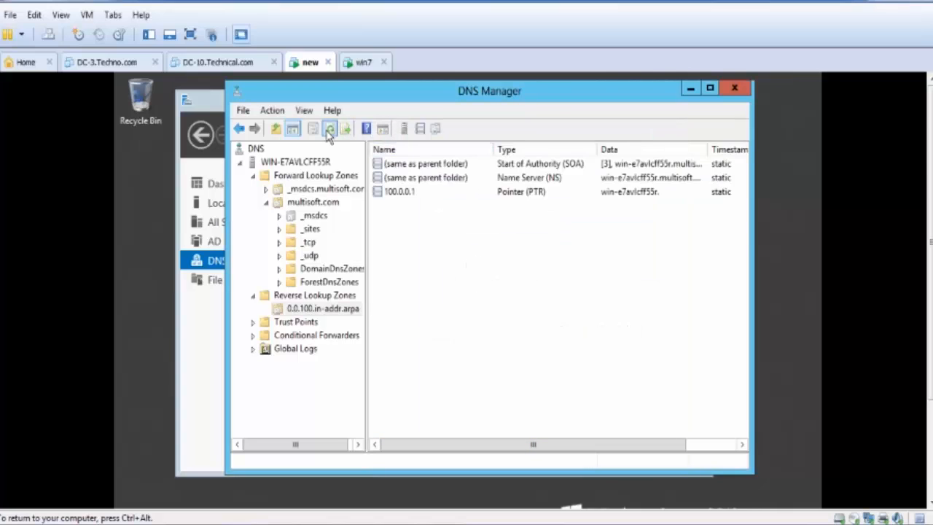
left_click(328, 130)
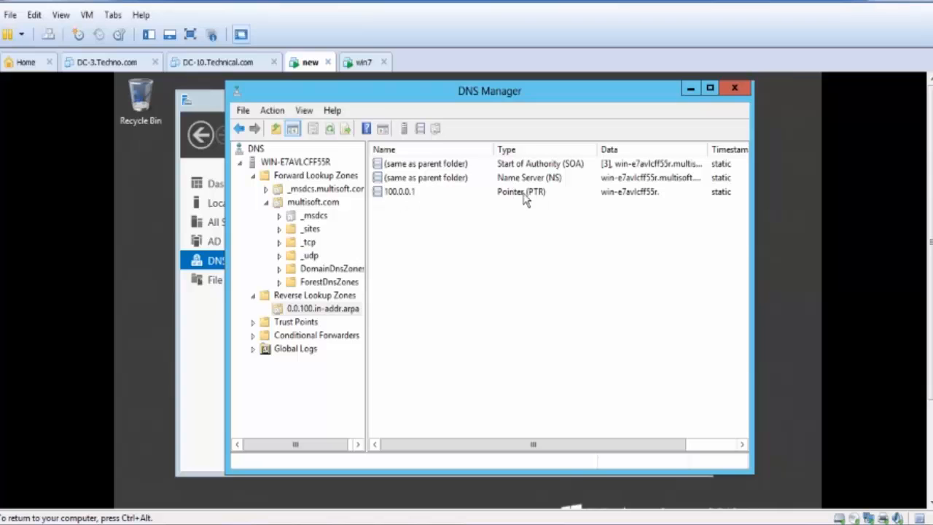
- Review the z-PC host record in the multisoft.com zone and return to the 0.0.100.in-addr.arpa reverse zone
left_click(330, 204)
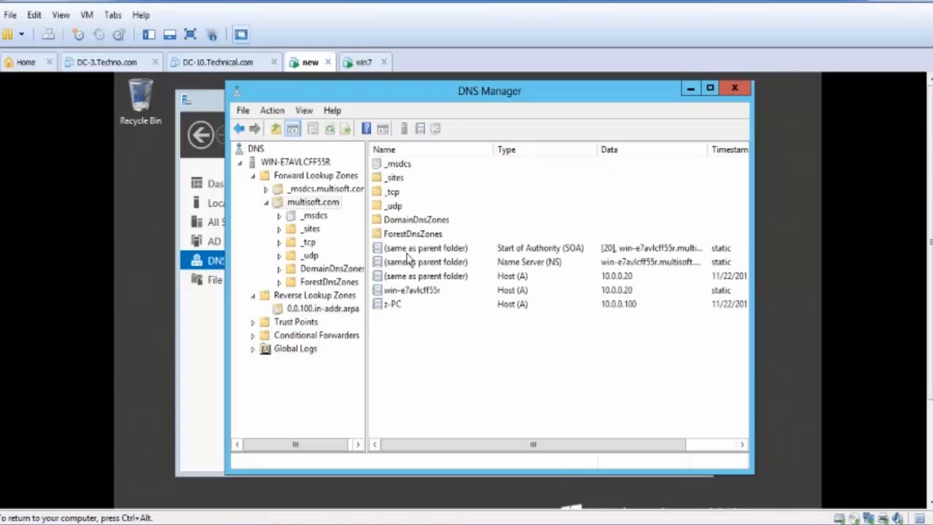
left_click(388, 308)
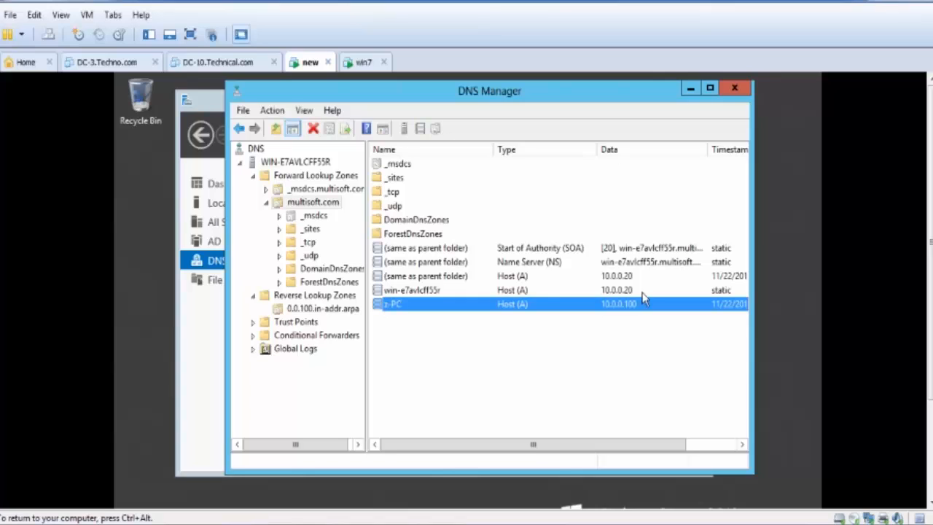
left_click(324, 311)
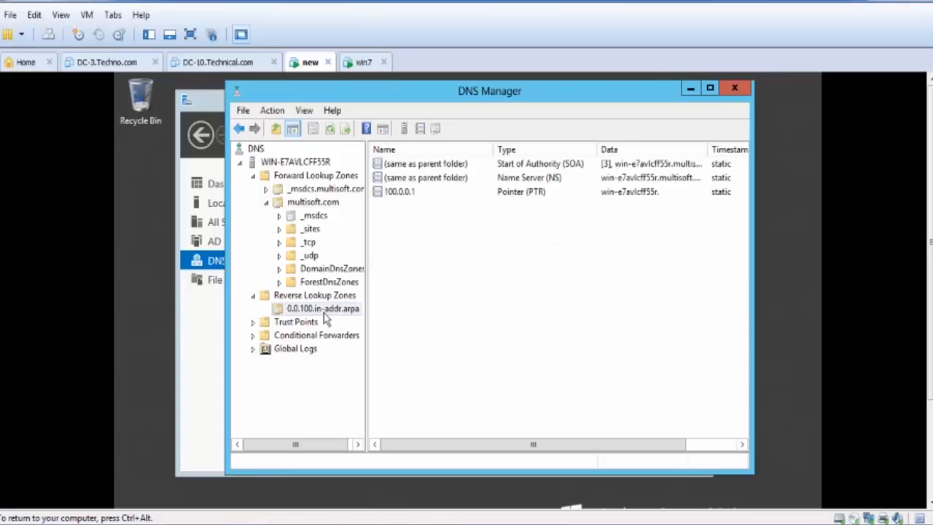
- Restart the DNS service on the server WIN-E7AVLCFF55R
right_click(262, 162)
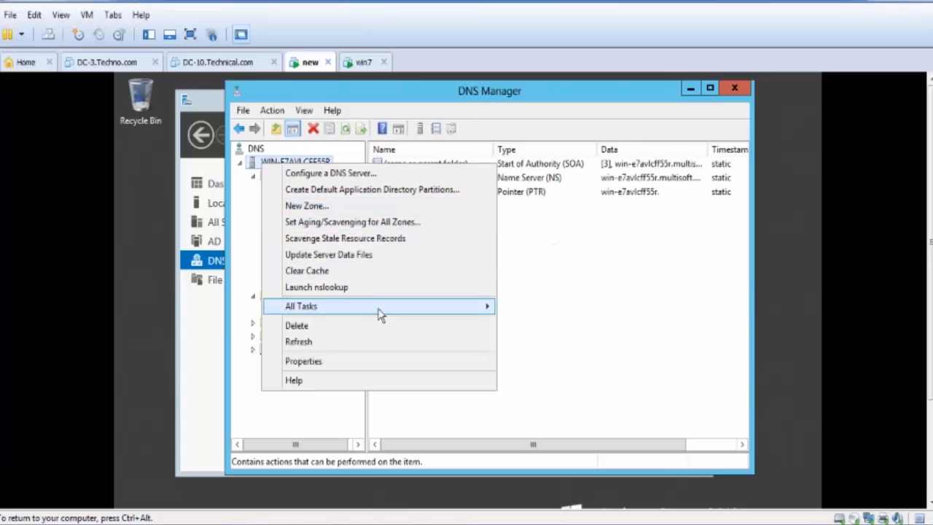
mouse_move(381, 313)
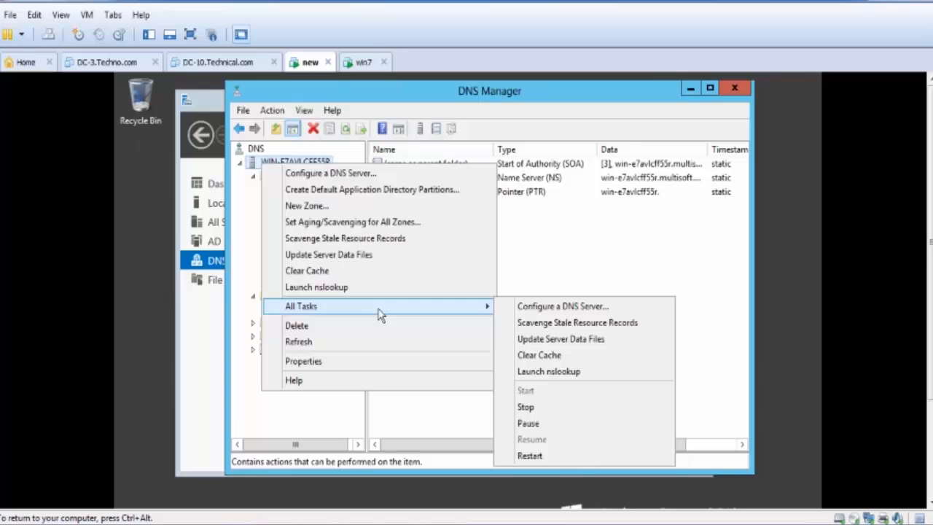
left_click(530, 456)
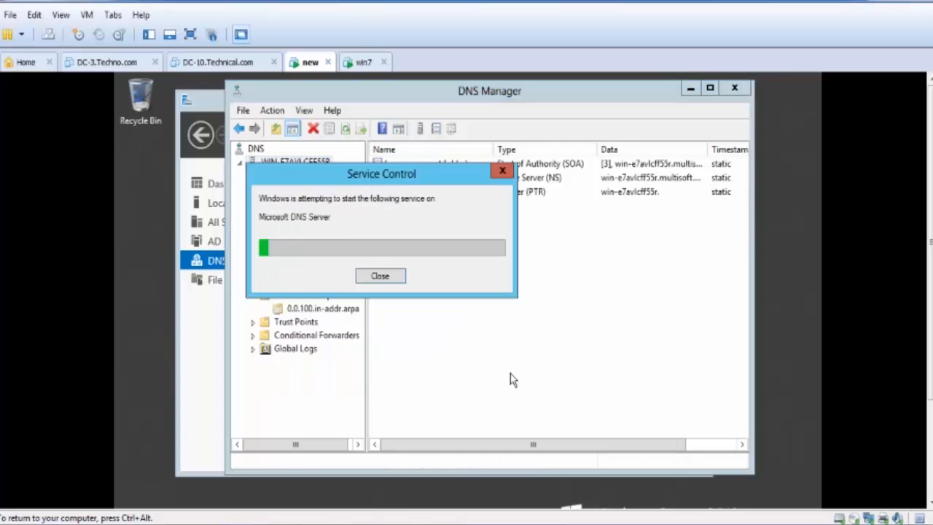
left_click(271, 112)
left_click(581, 246)
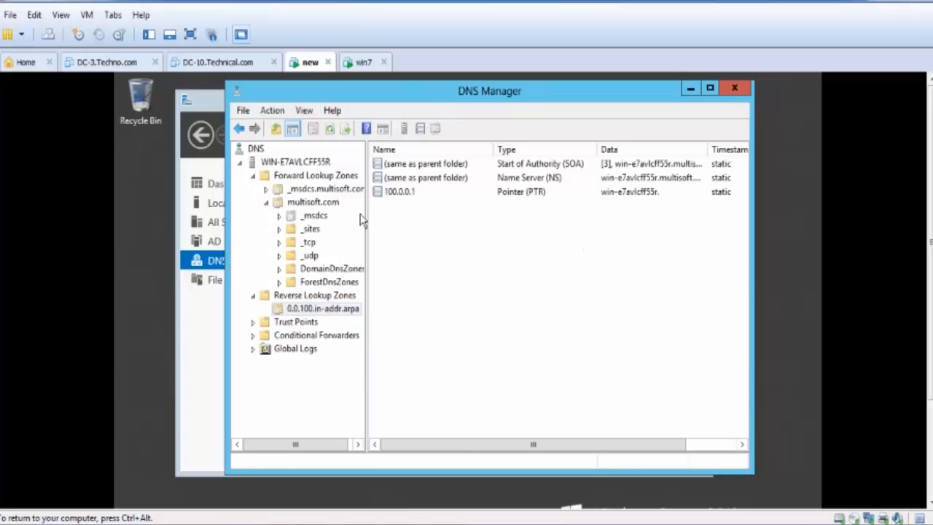
- Launch nslookup for the server WIN-E7AVLCFF55R and run a reverse lookup of 100.0.0.1
right_click(303, 162)
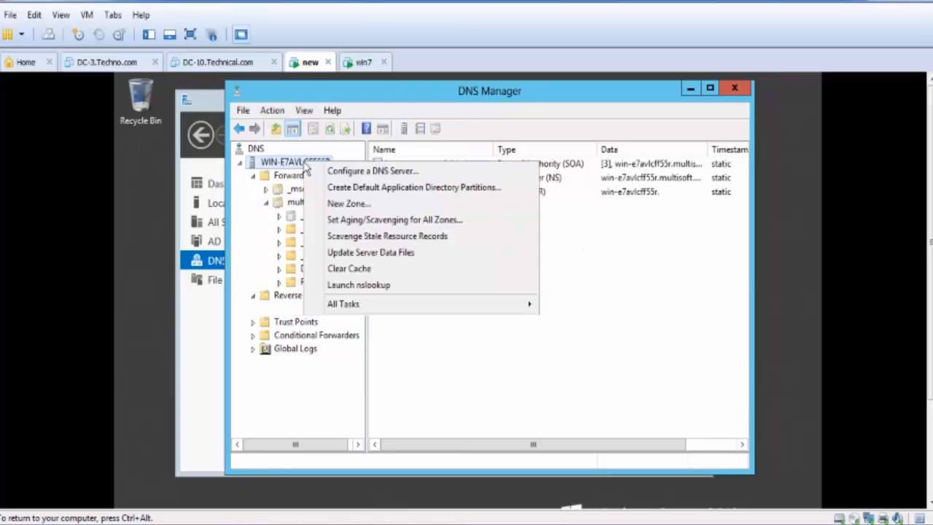
left_click(378, 286)
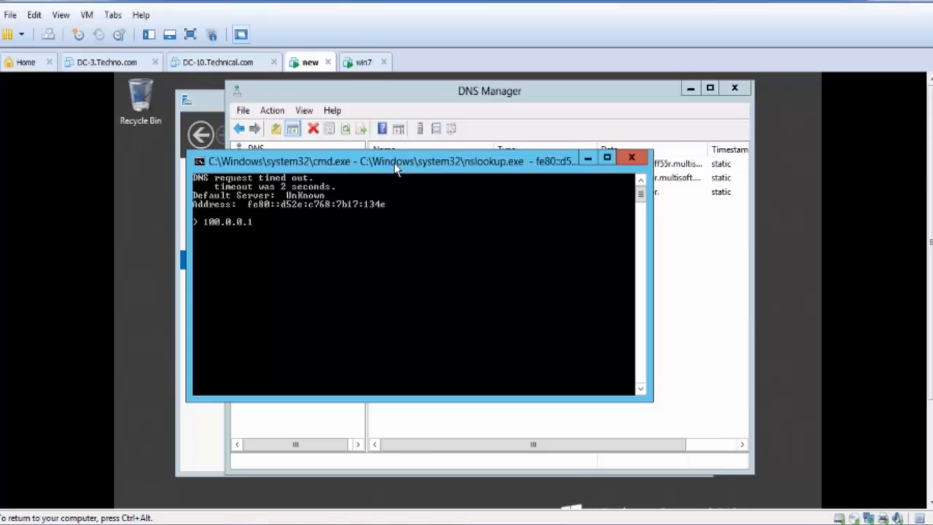
key("Return")
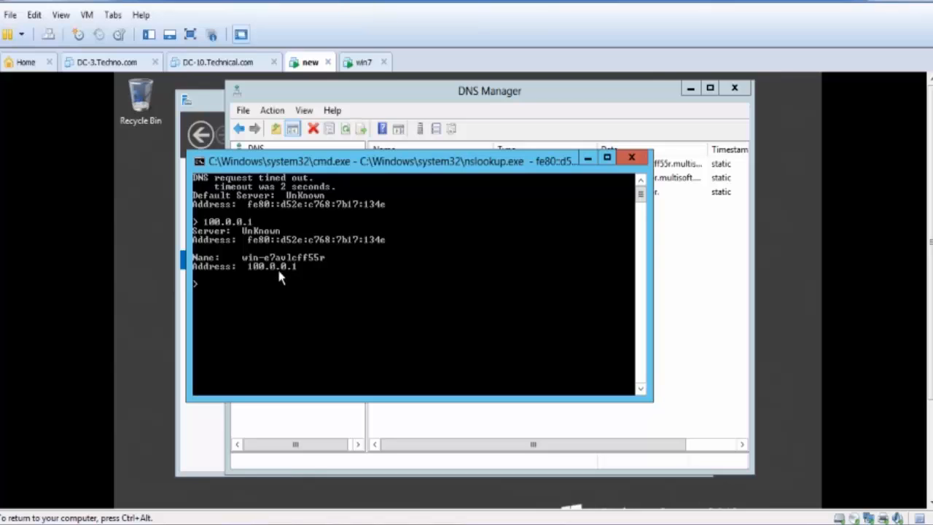
- Look up multisoft.com in nslookup, and return to the multisoft.com forward zone's records in DNS Manager
type("multisoft.com")
key("Return")
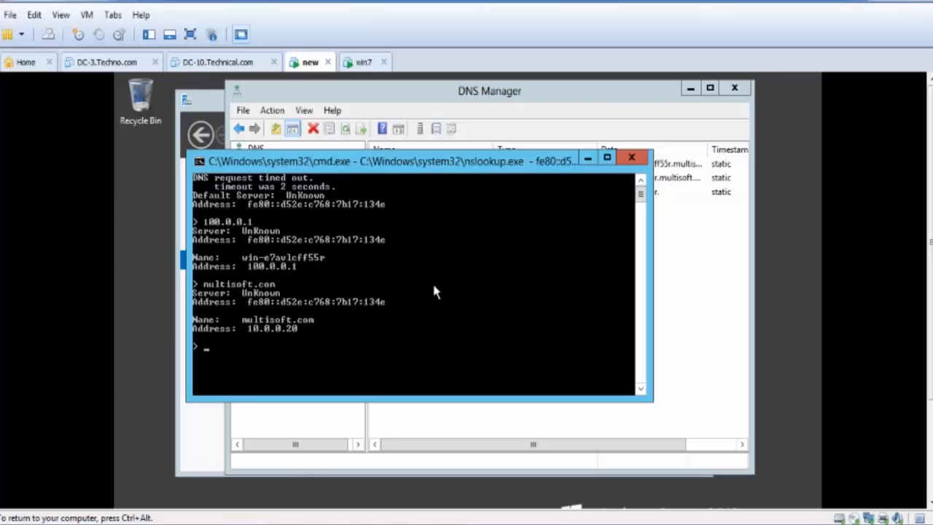
left_click(630, 157)
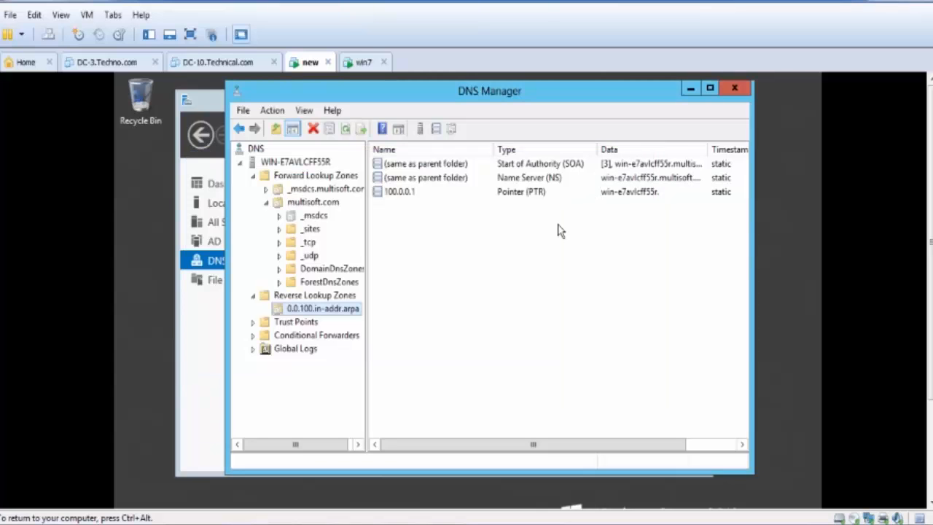
left_click(313, 202)
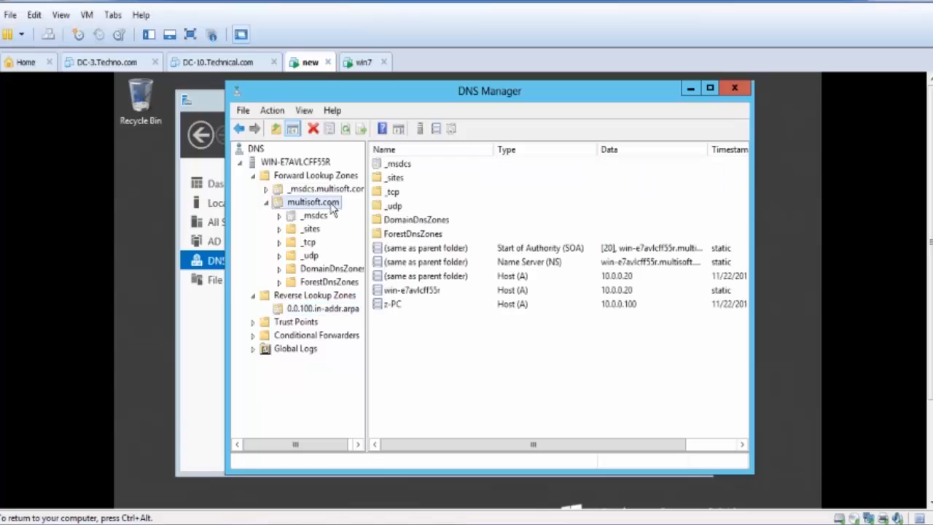